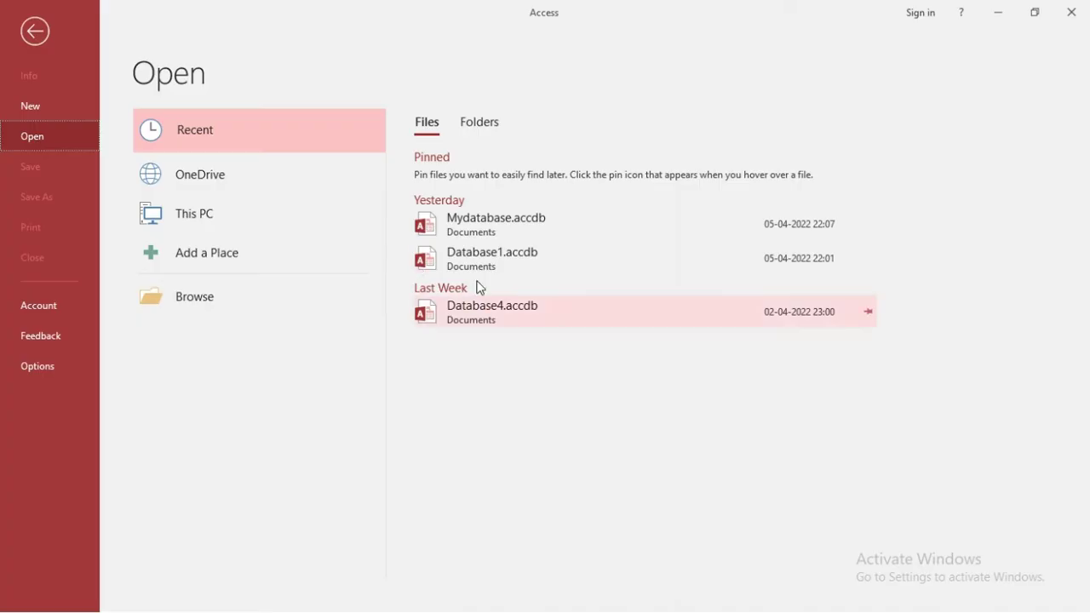
Step: Open Mydatabase.accdb from Recent and delete its Address_table form
left_click(481, 229)
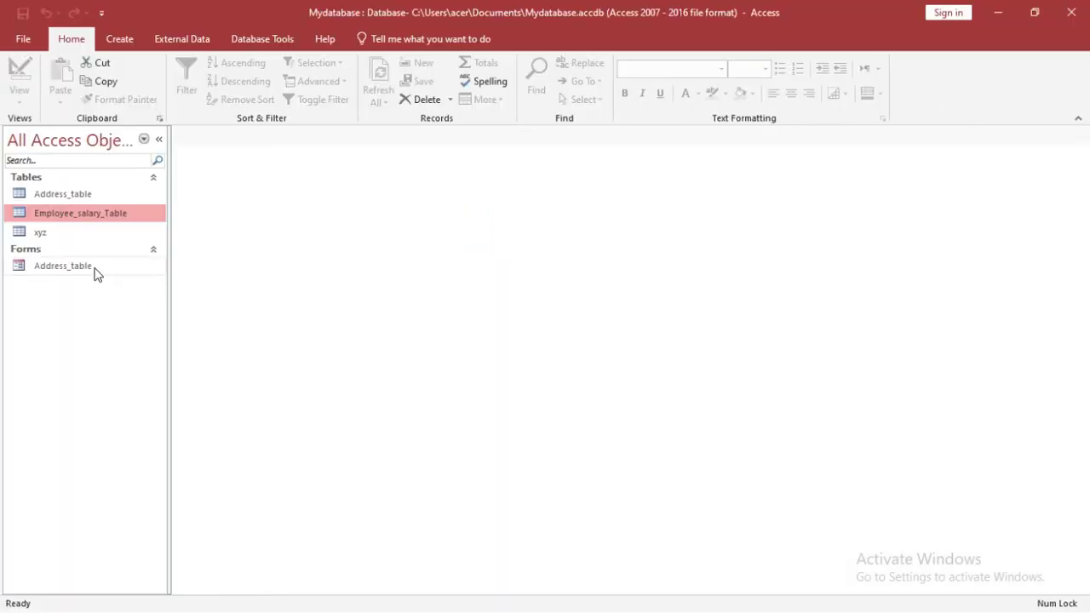
left_click(69, 265)
right_click(68, 268)
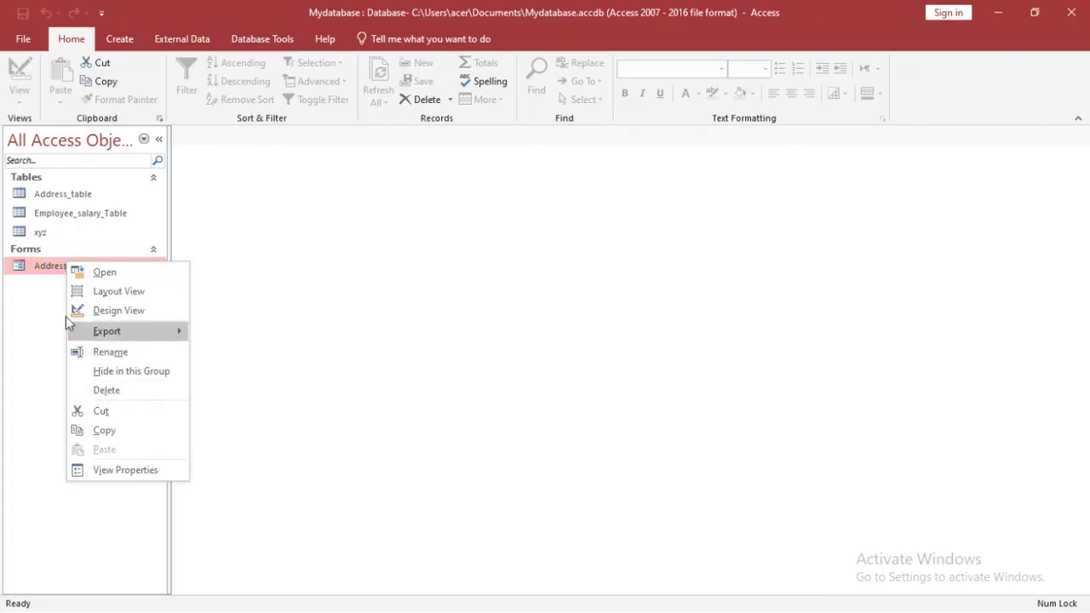
mouse_move(94, 332)
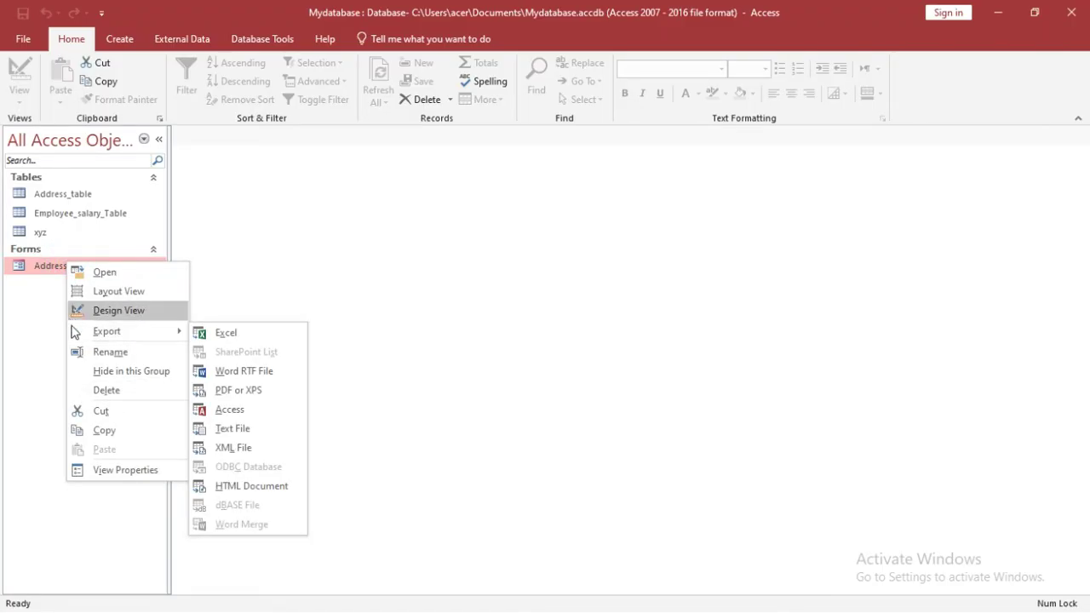
left_click(101, 389)
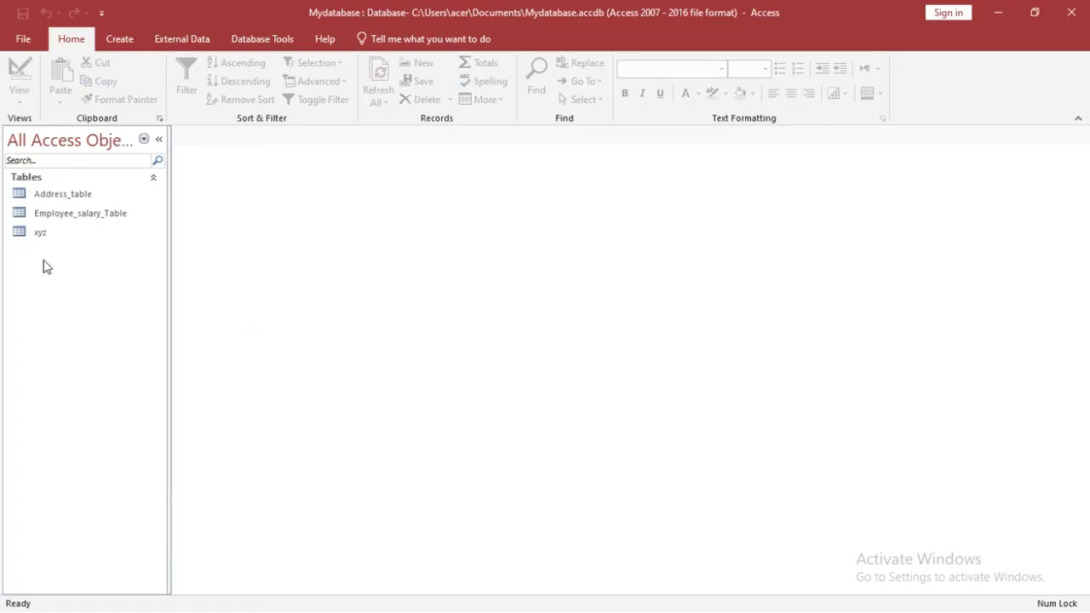
Step: Auto-generate a new form from Employee_salary_Table with the Create tab's Form command
left_click(67, 216)
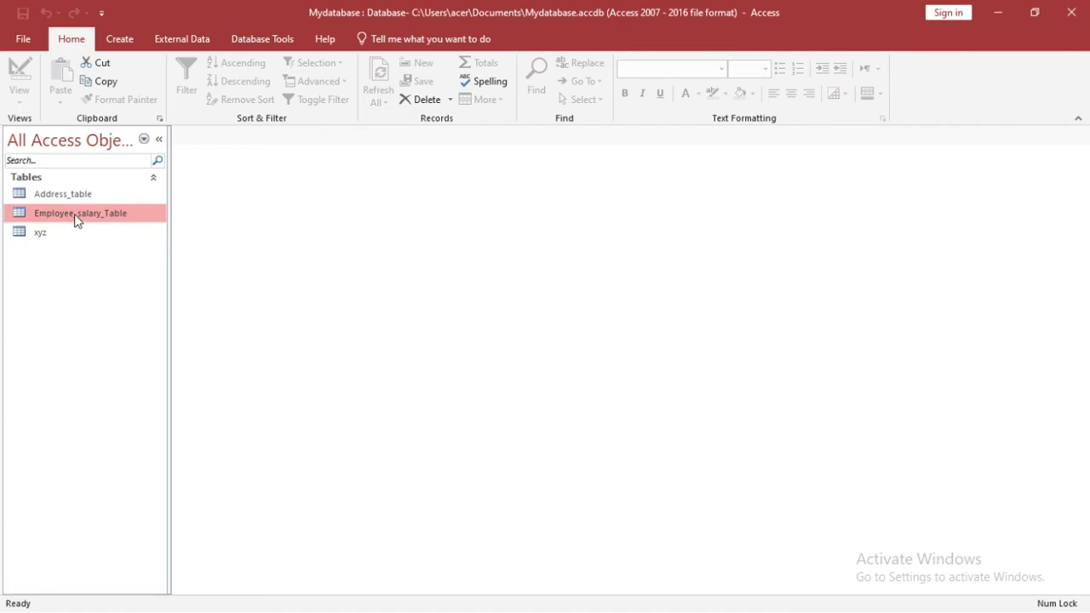
left_click(120, 40)
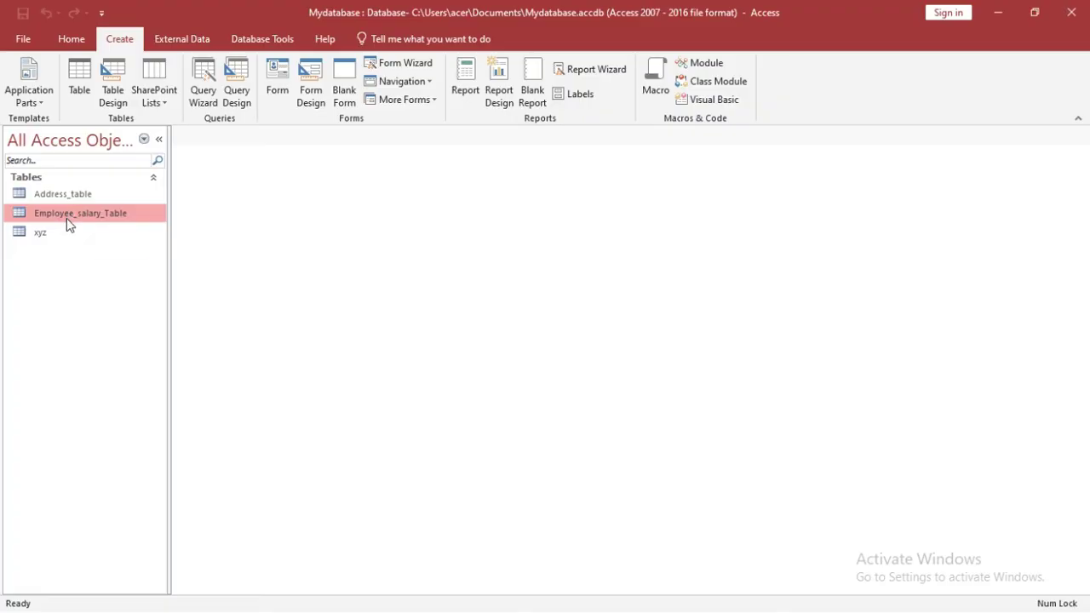
left_click(289, 64)
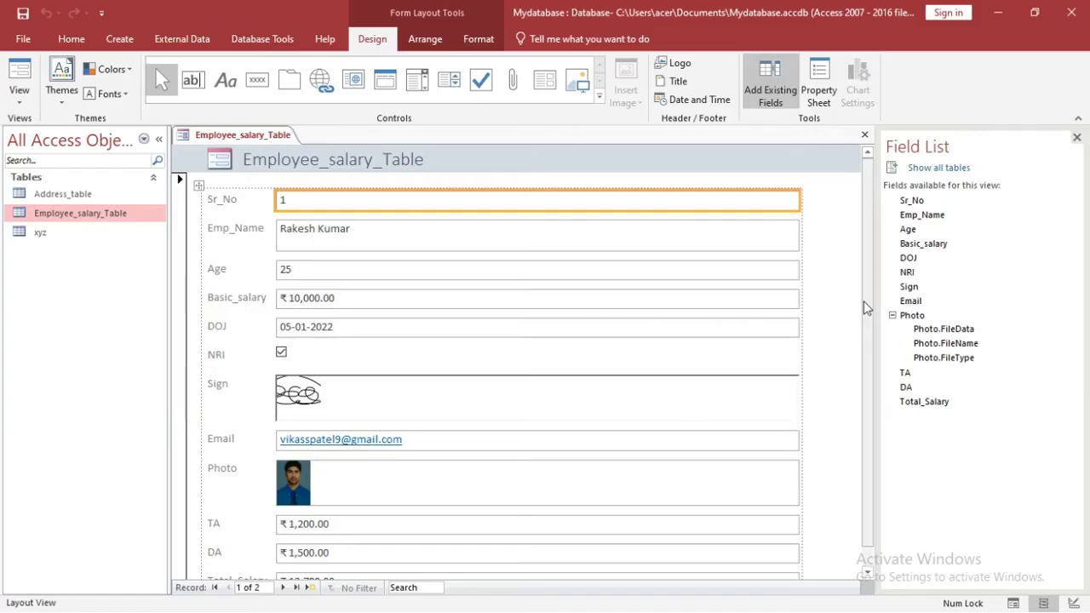
Step: Step from record 1 to record 2, then to a new blank record, and select Emp_Name
left_click_drag(864, 307, 870, 368)
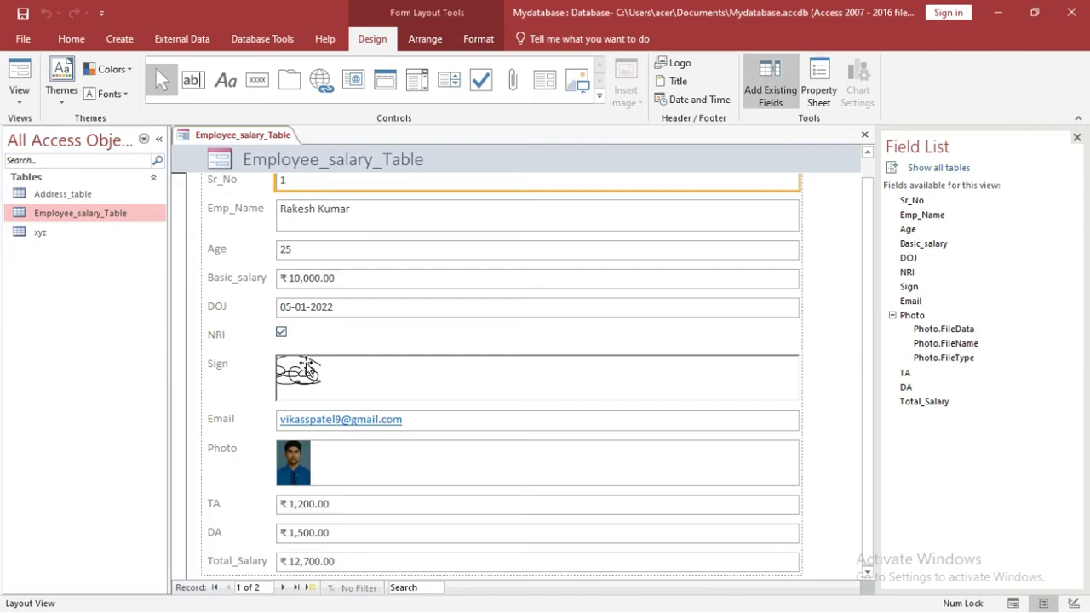
left_click(282, 587)
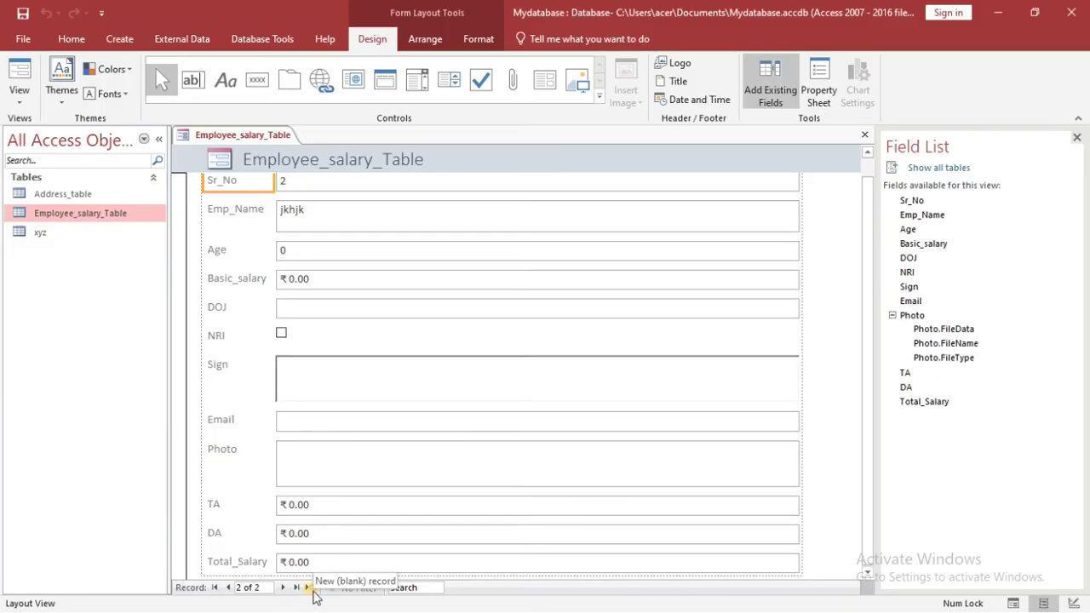
left_click(309, 587)
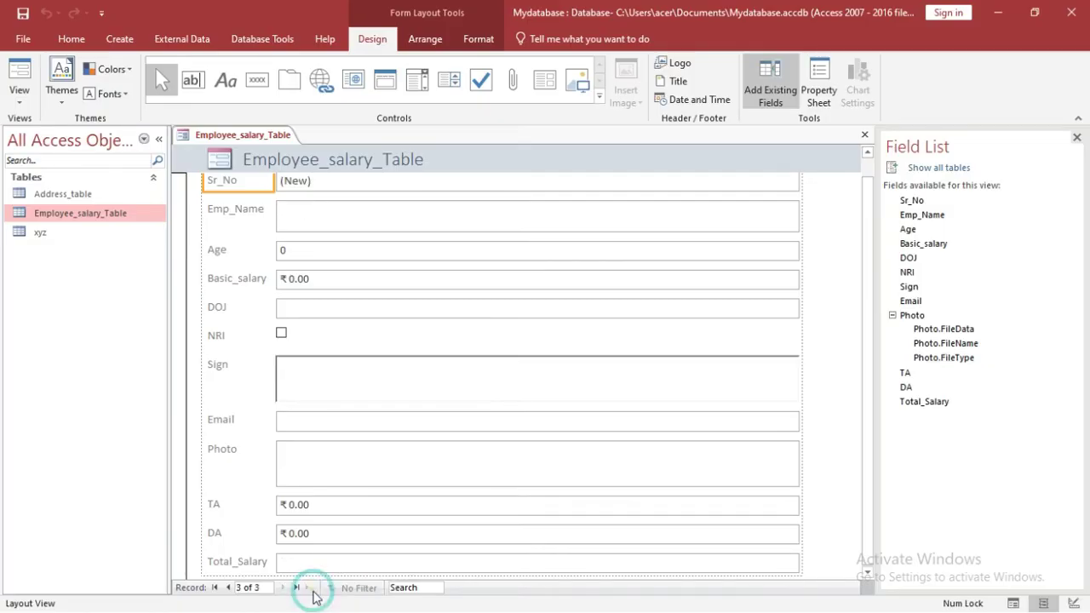
left_click(295, 224)
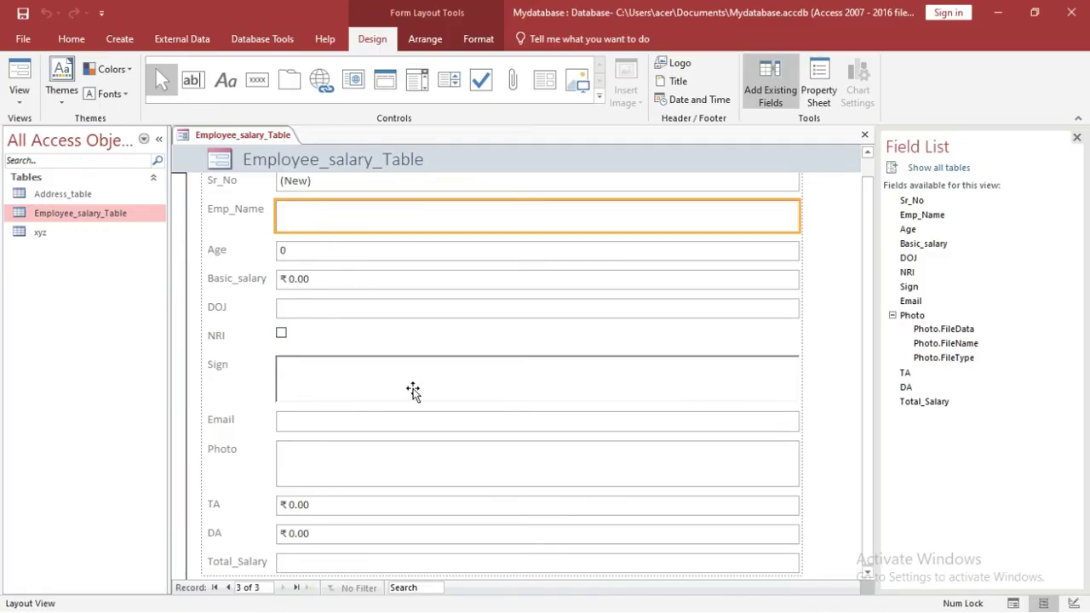
Step: Move the Age value box down below the NRI row
left_click(21, 102)
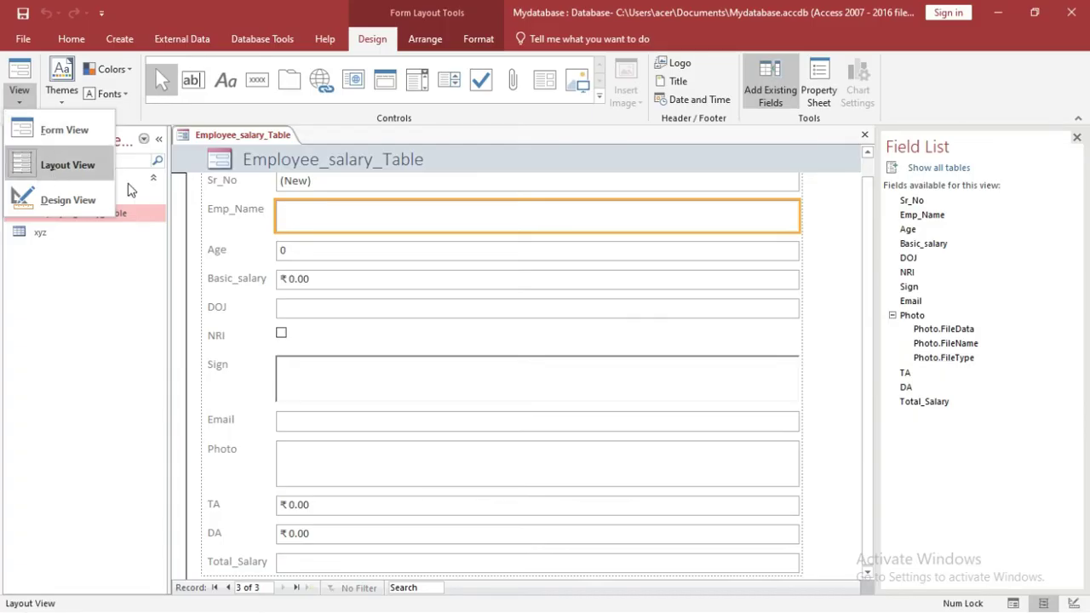
left_click(870, 571)
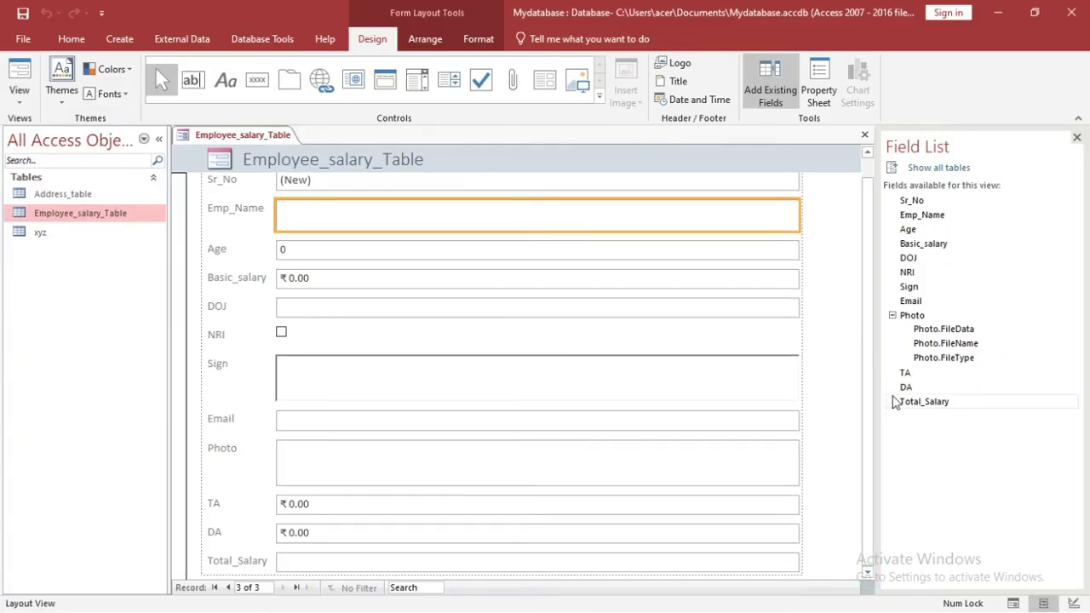
left_click_drag(869, 389, 865, 356)
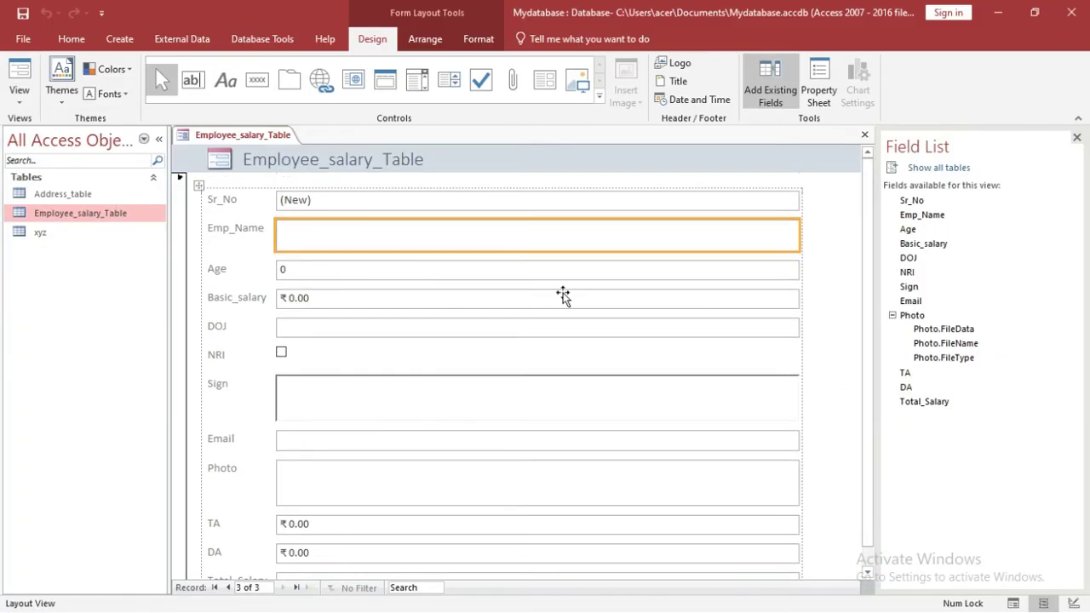
left_click_drag(407, 267, 399, 368)
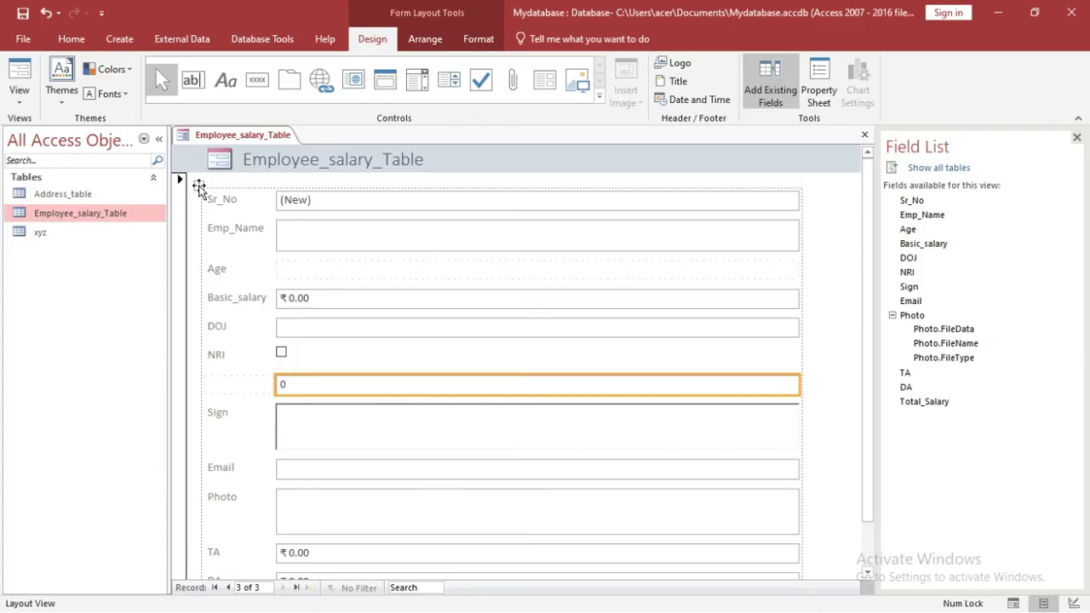
Step: Resize the label column at the Sr_No label and reposition the control layout
left_click_drag(199, 186, 342, 204)
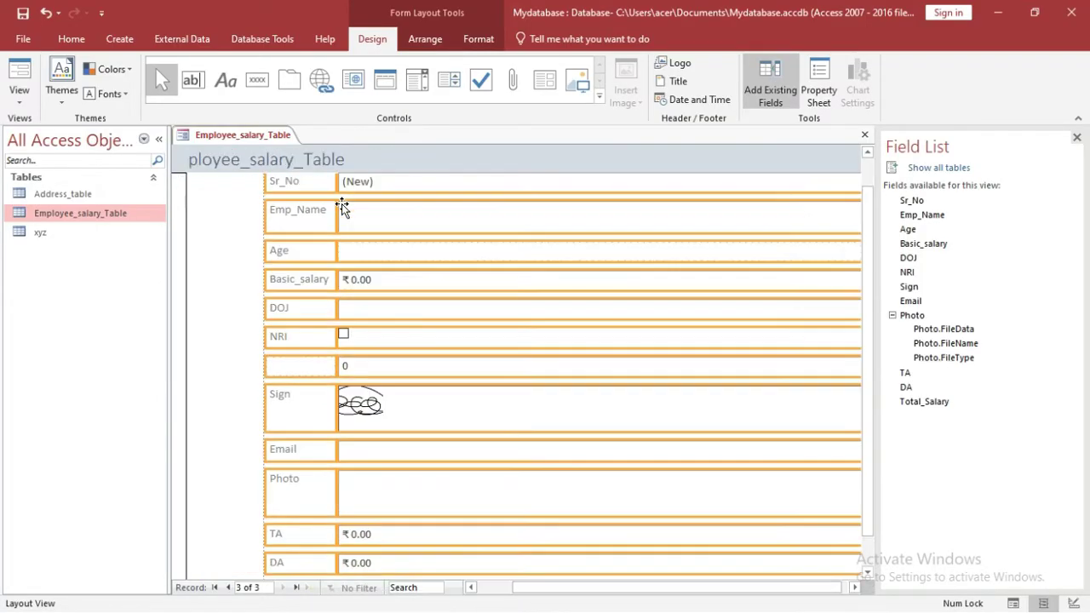
left_click(867, 151)
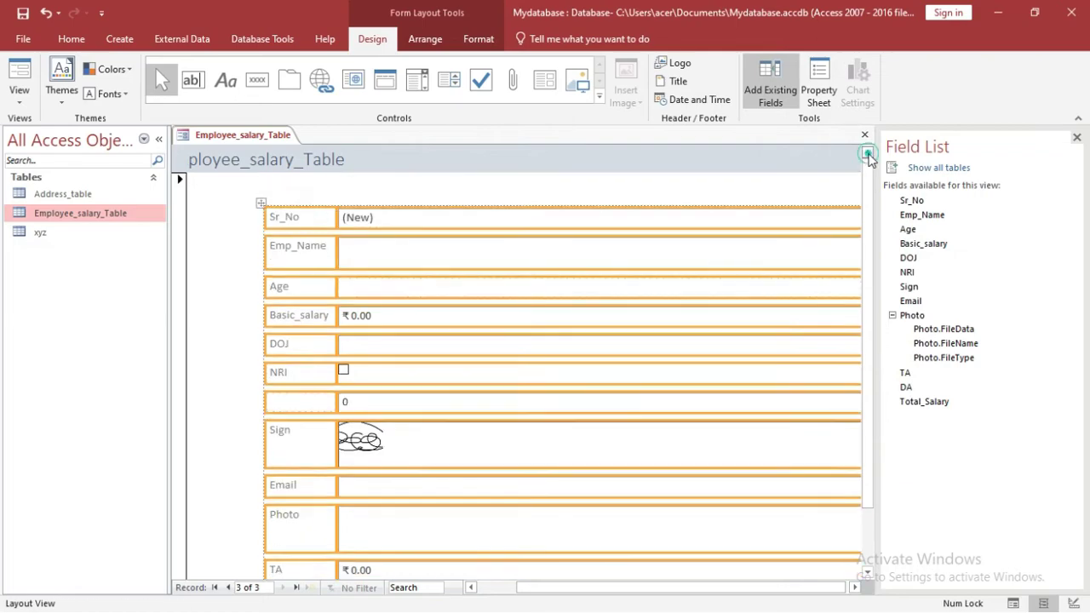
left_click(329, 220)
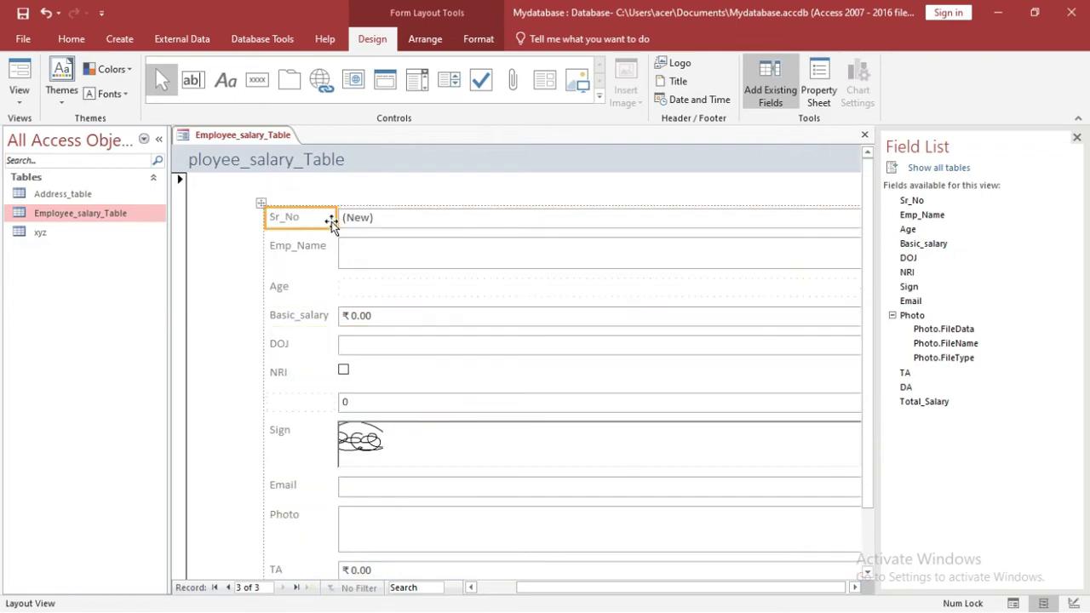
left_click_drag(332, 219, 394, 219)
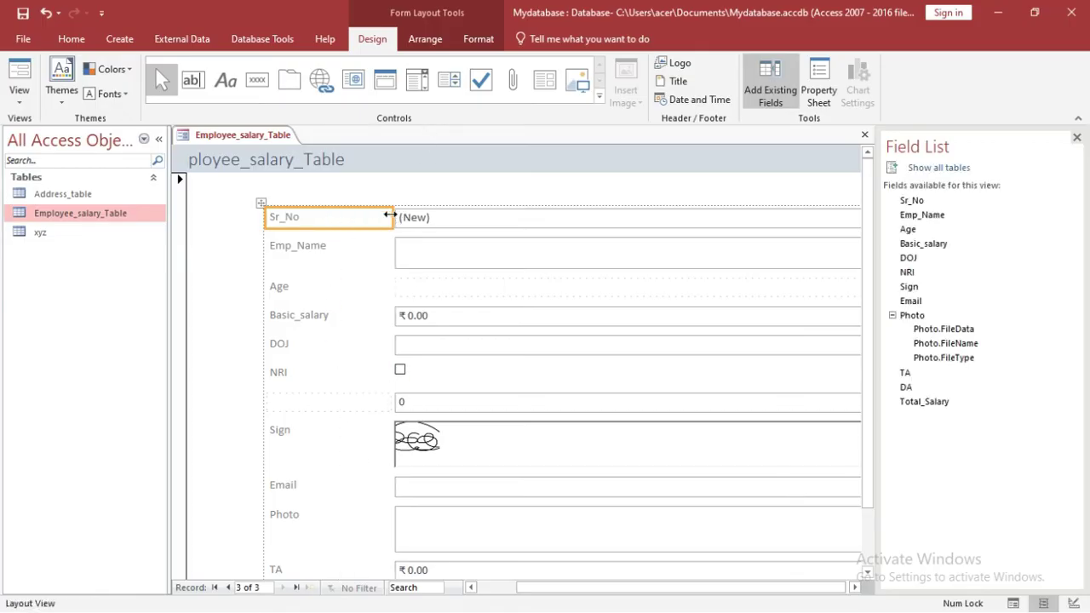
left_click_drag(389, 217, 353, 217)
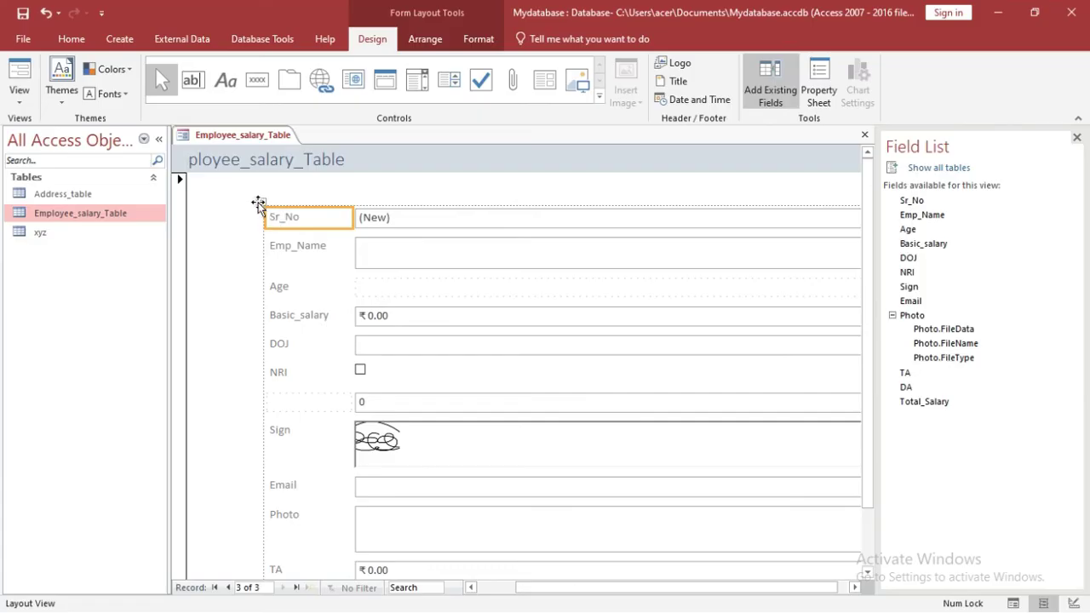
left_click_drag(259, 205, 200, 185)
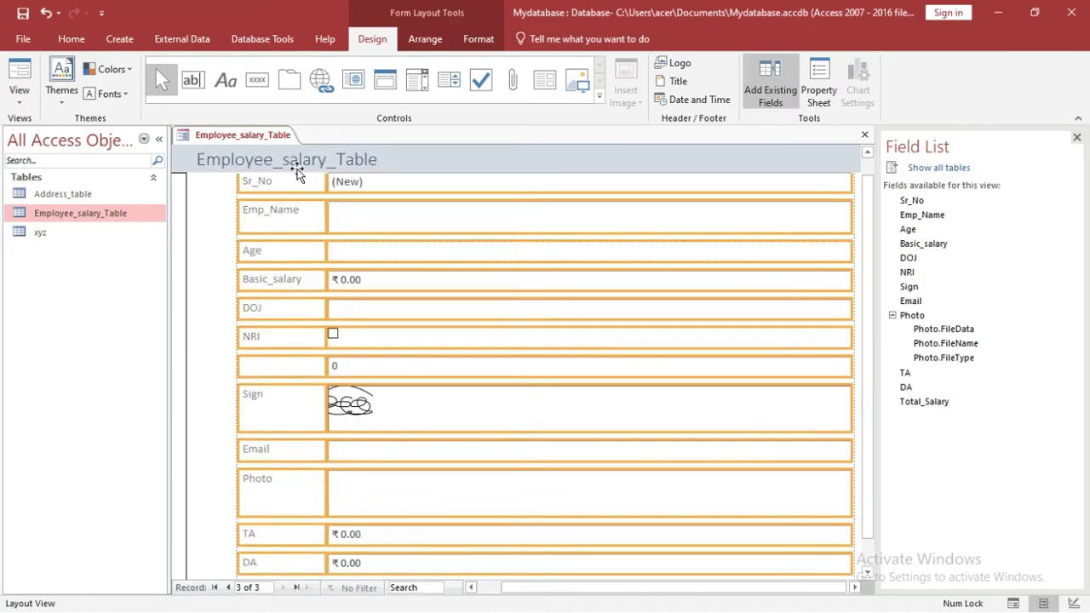
left_click(869, 166)
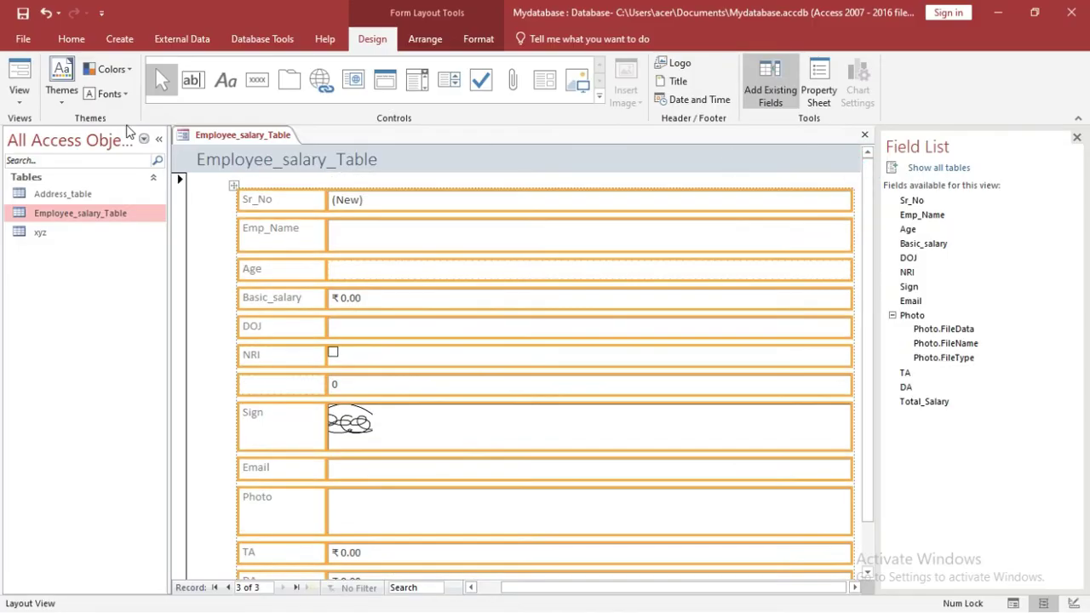
left_click(19, 96)
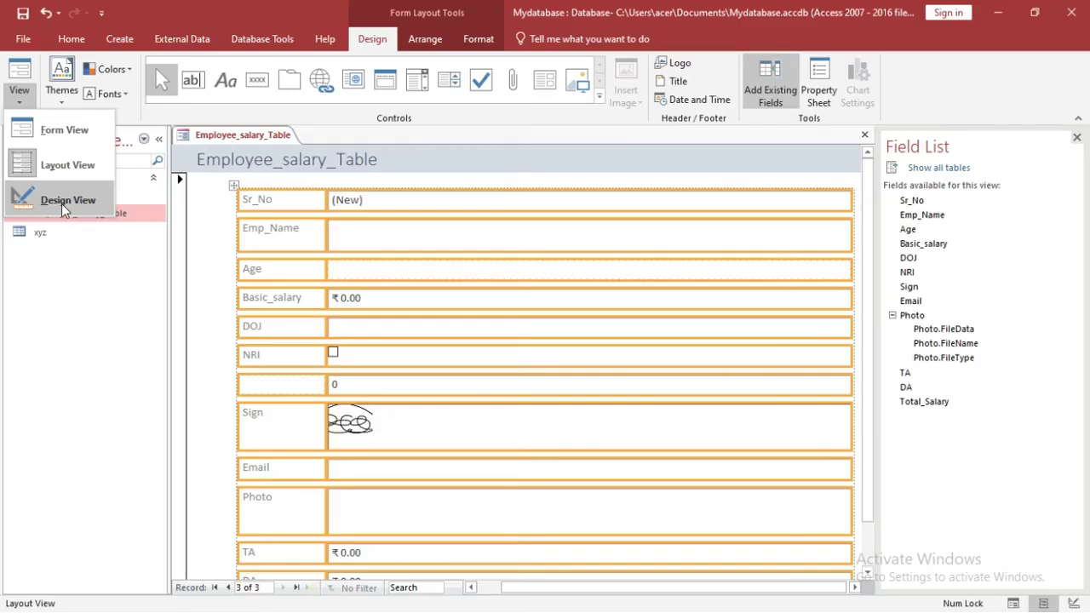
Step: In Form View, enter an employee name and age 25 for the new record
left_click(55, 135)
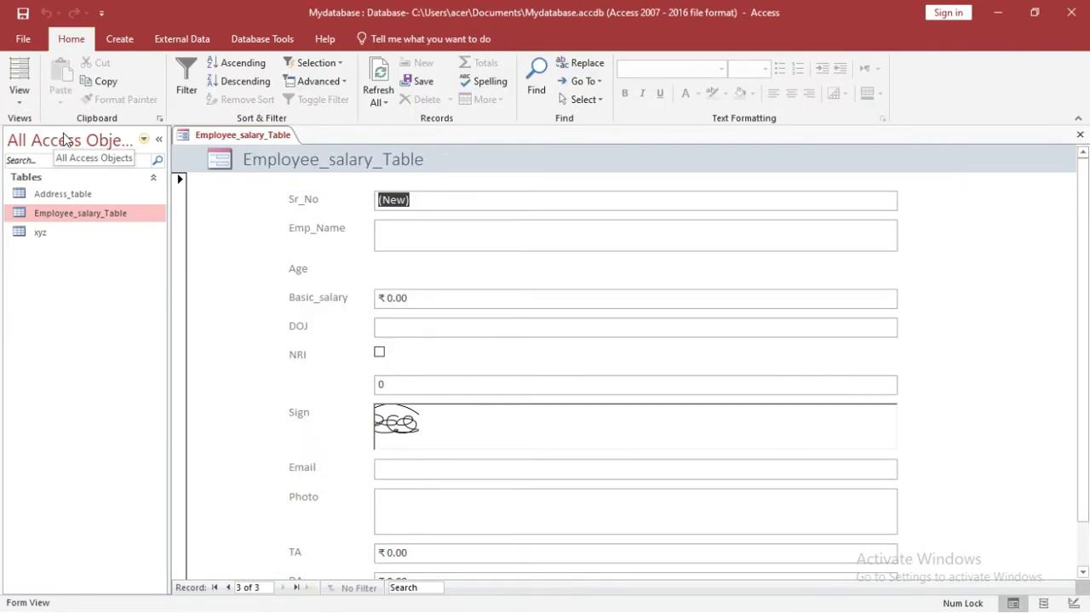
left_click(391, 236)
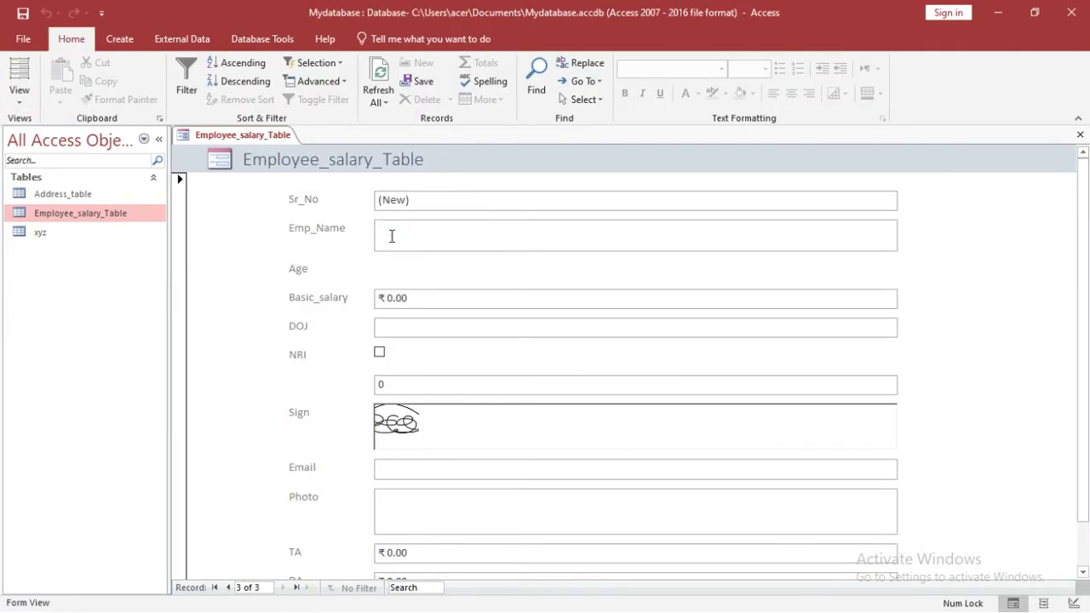
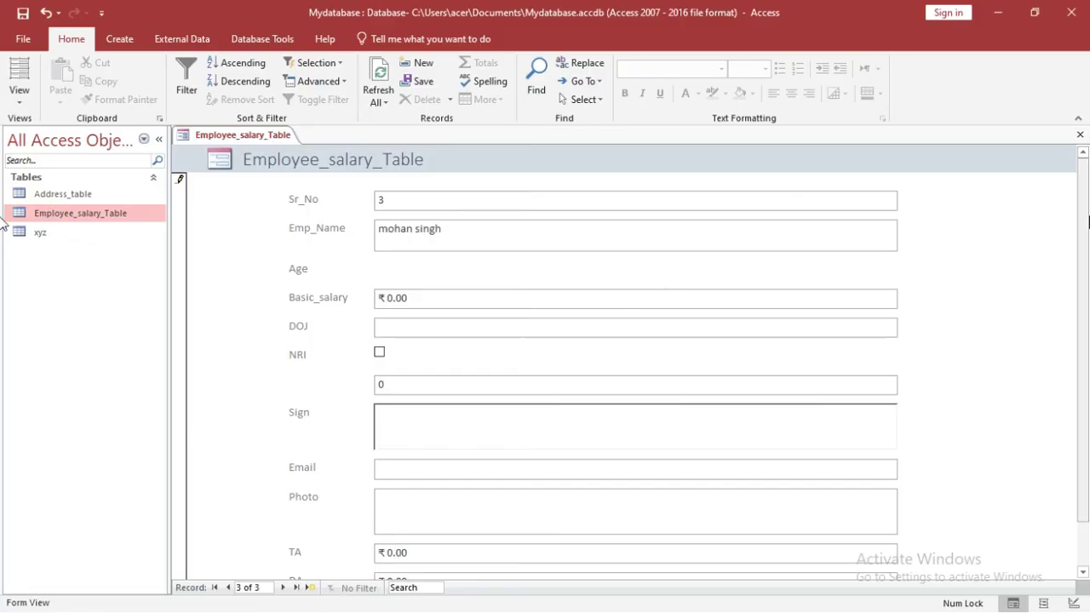
left_click_drag(1087, 218, 1088, 321)
scroll(679, 292, "up", 1)
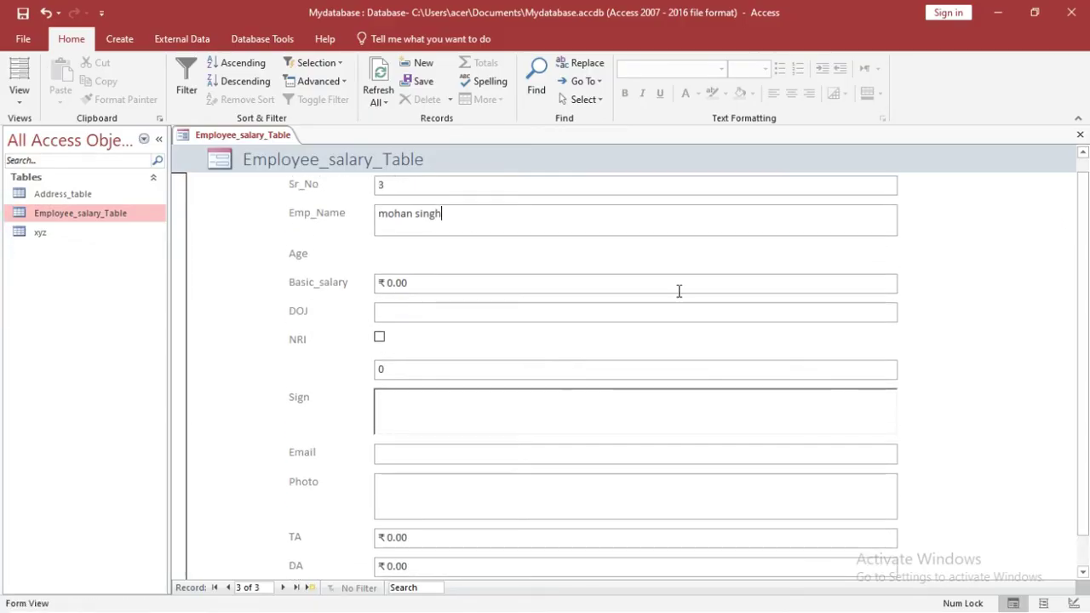
left_click(406, 372)
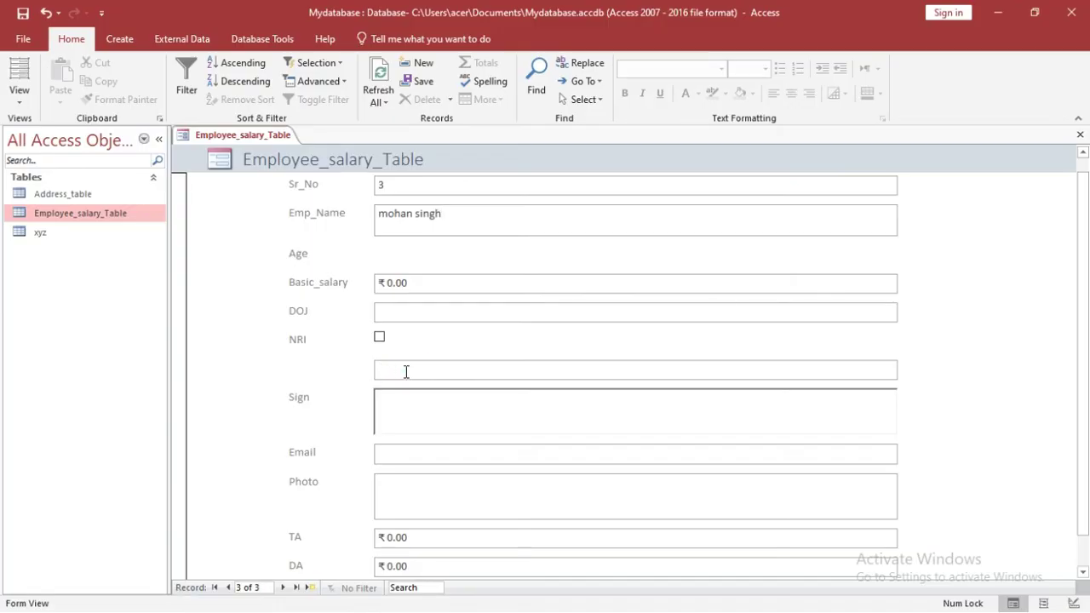
type("25")
left_click(19, 93)
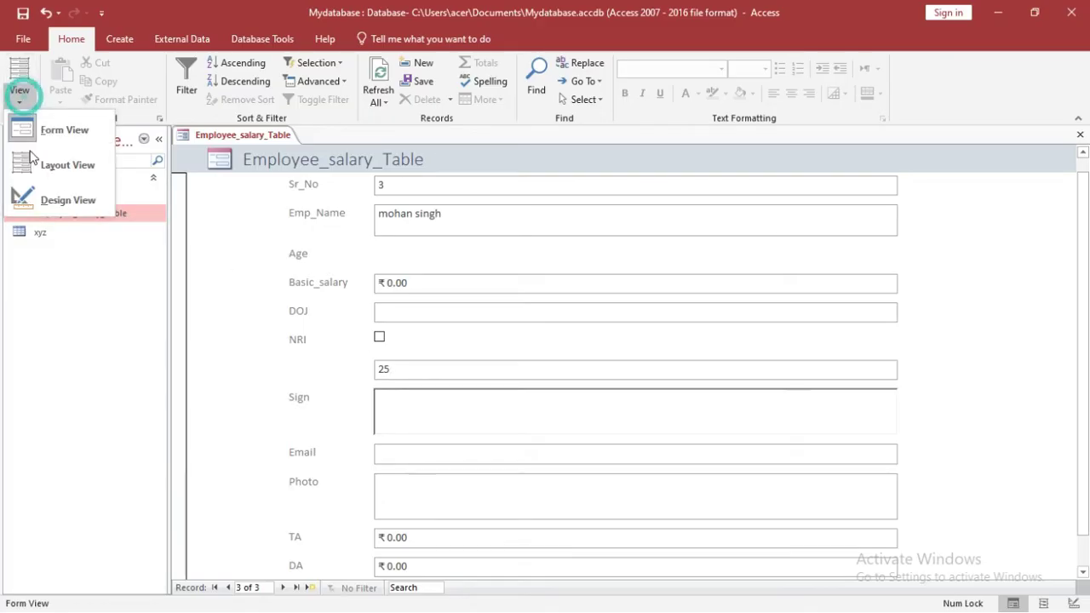
Step: Move the 25 value box back beside the Age label, then return to Form View
left_click(40, 178)
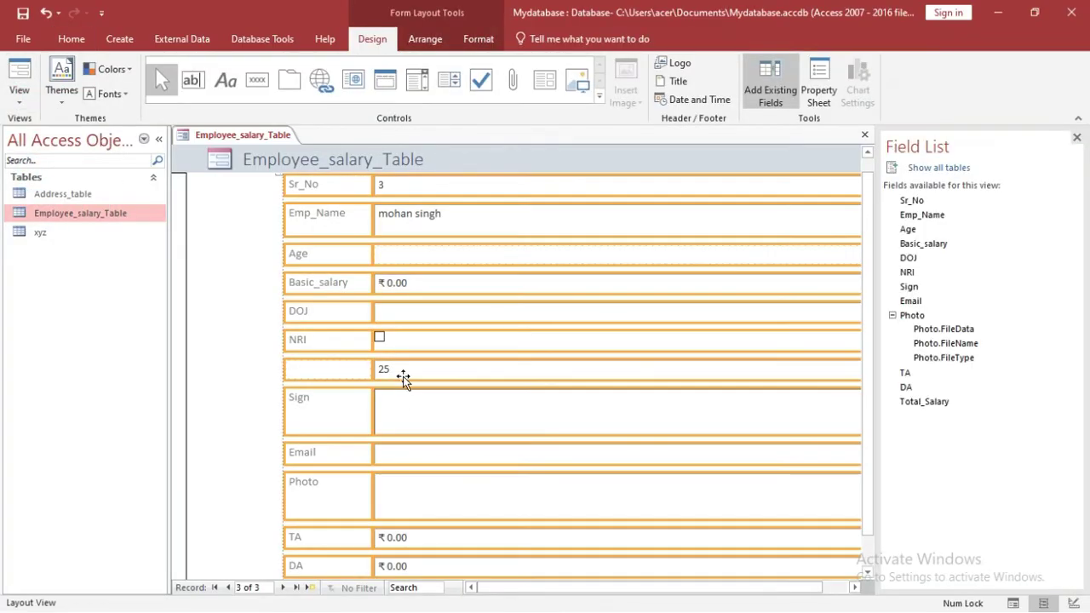
left_click_drag(336, 370, 341, 261)
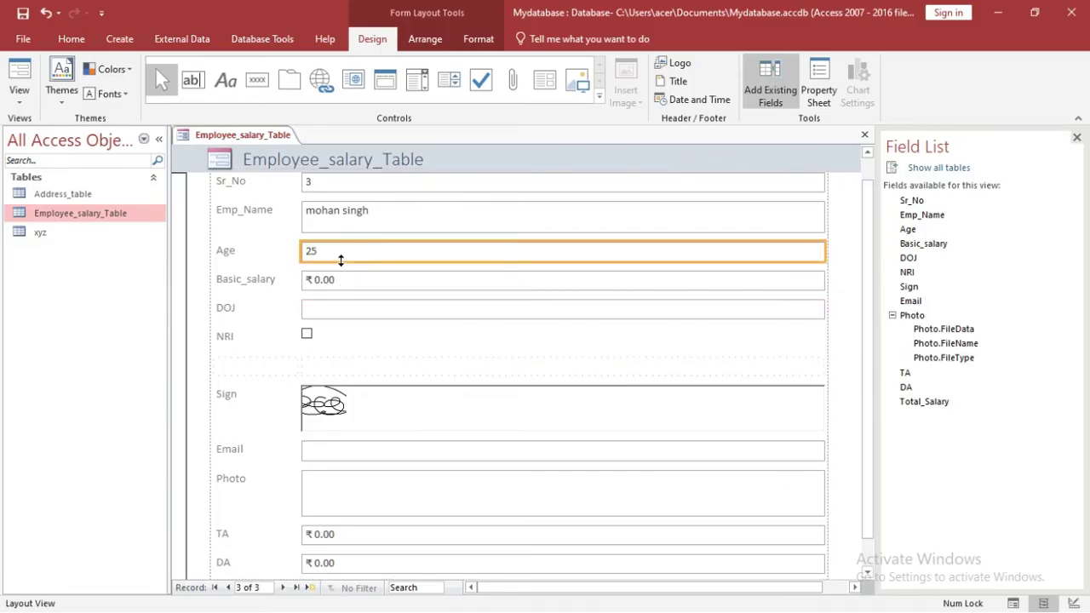
left_click(19, 93)
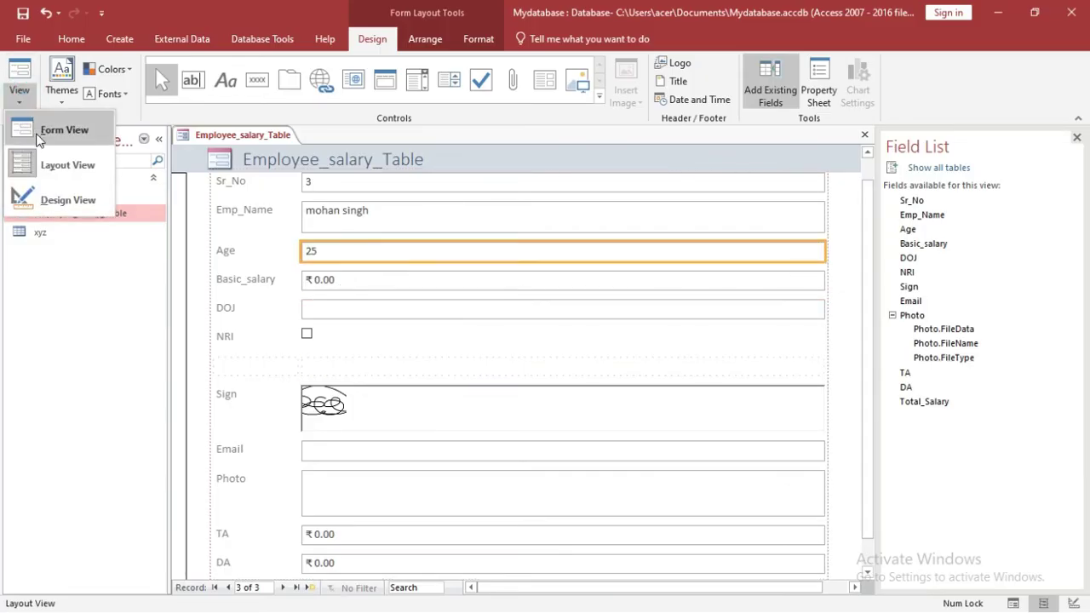
left_click(37, 139)
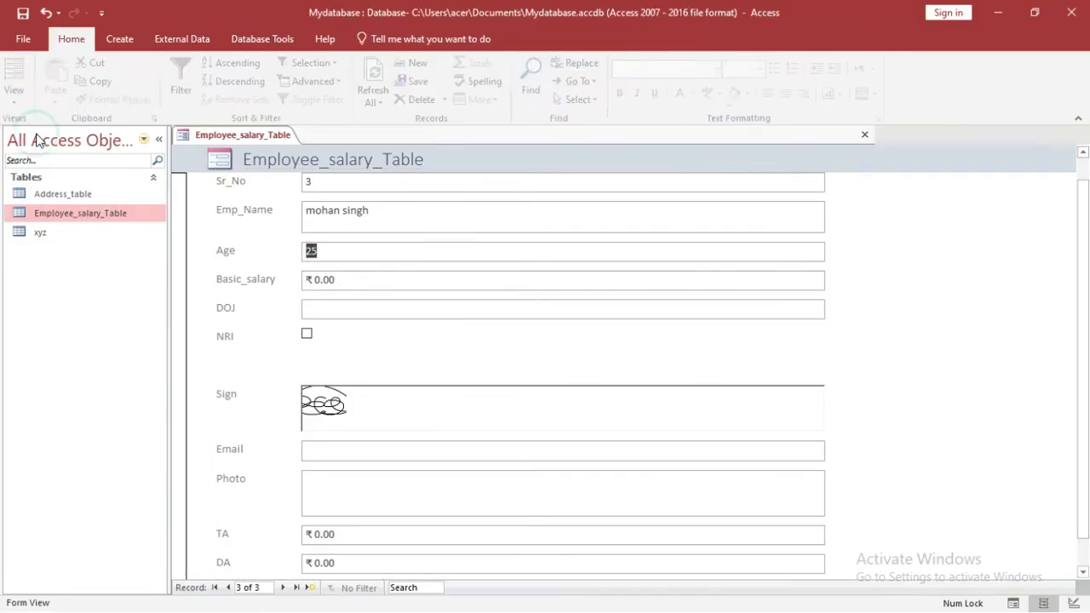
Step: Set Basic_salary to 23000, DOJ to 21 April 2022, and tick NRI
left_click(339, 284)
key("BackSpace")
key("BackSpace")
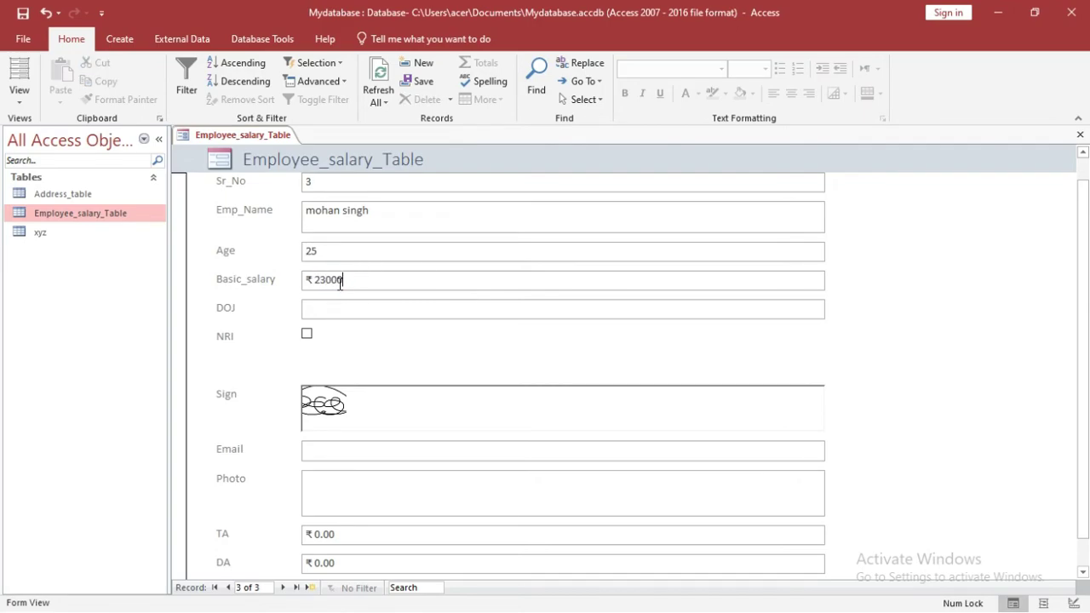
type("23000")
left_click(334, 309)
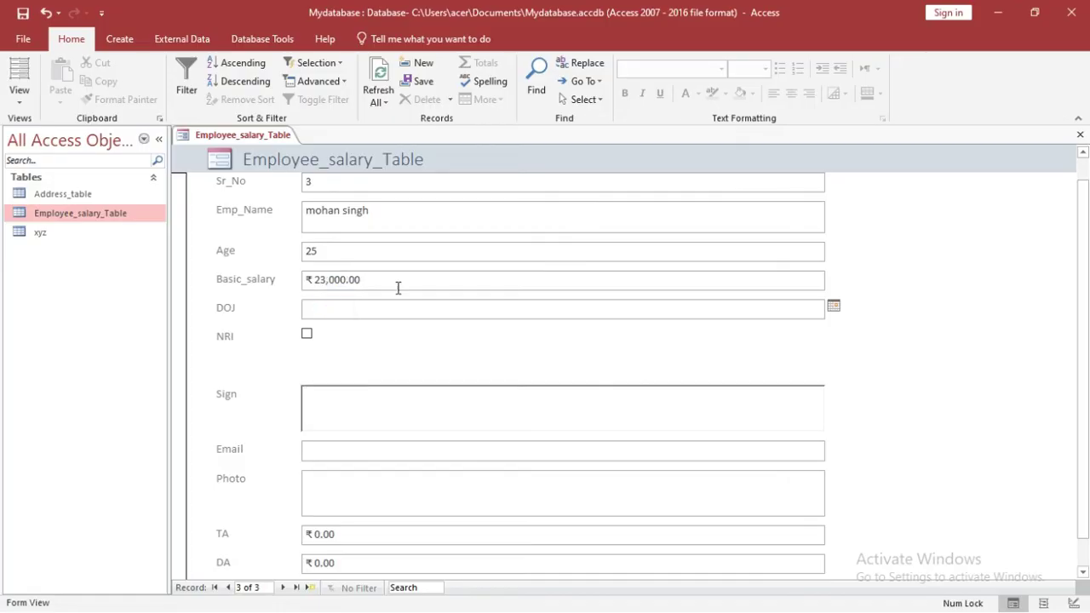
left_click(834, 308)
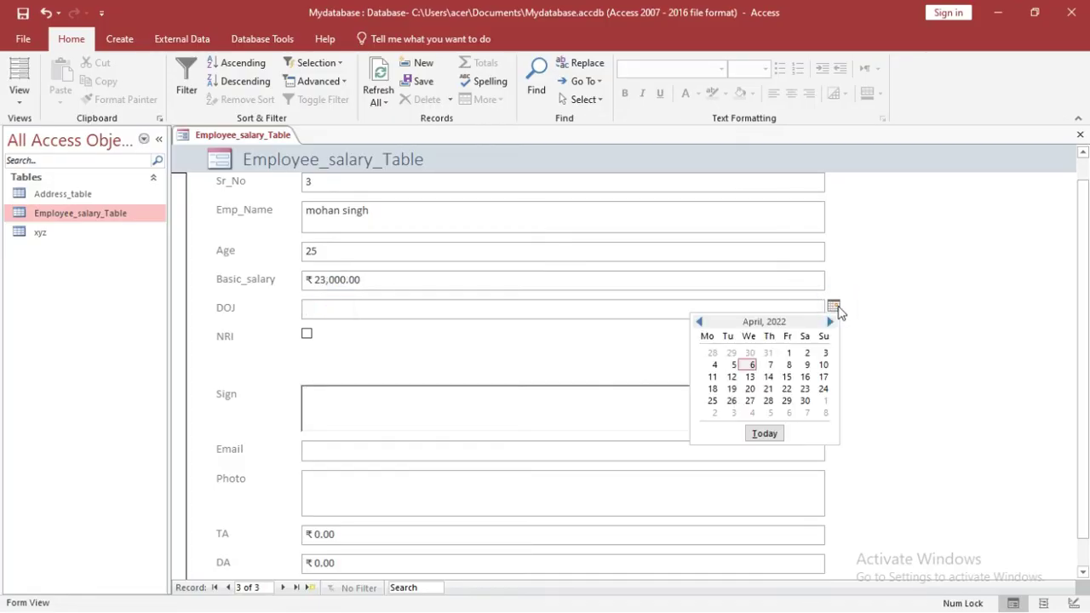
left_click(763, 393)
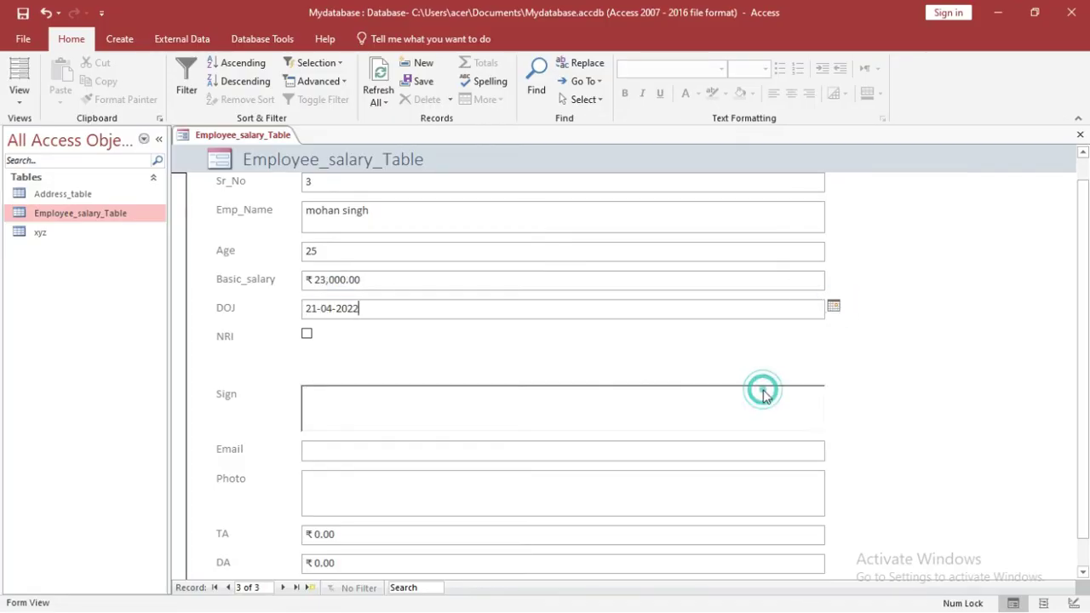
left_click(308, 335)
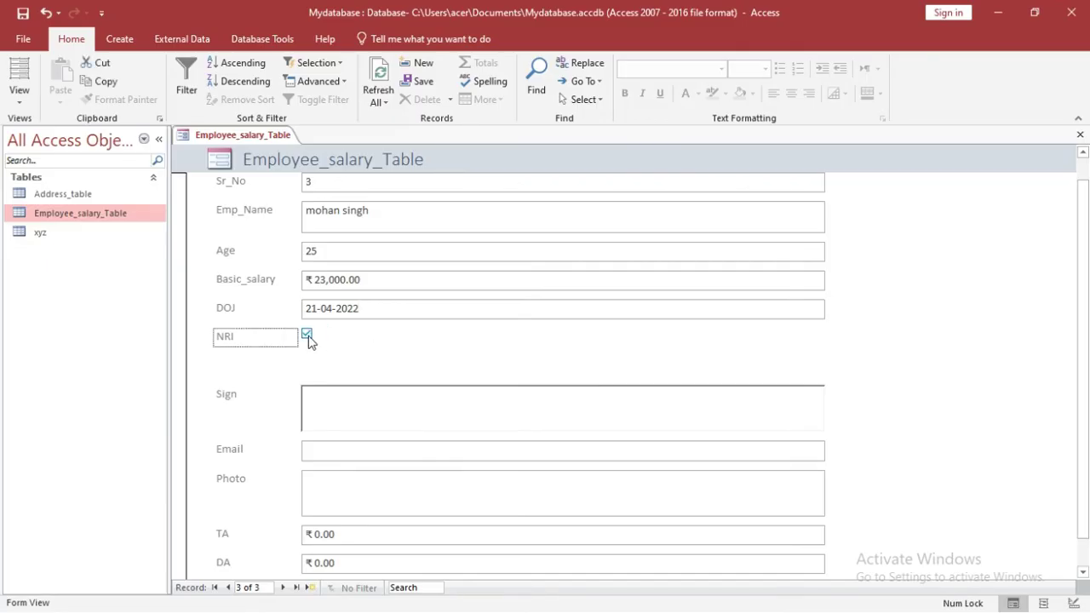
left_click(331, 413)
left_click(348, 405)
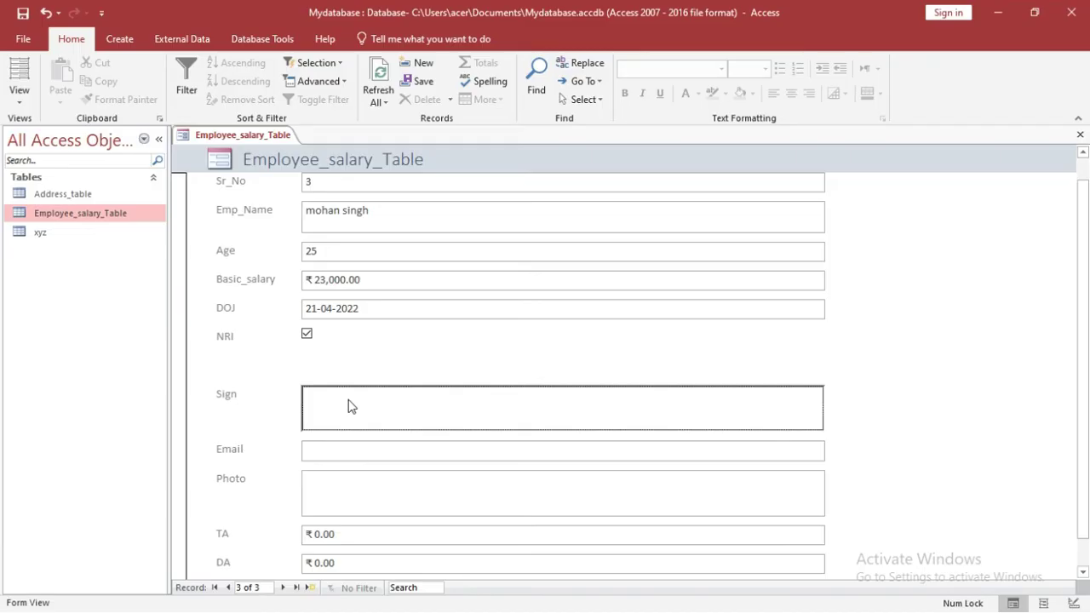
Step: Insert a new object into the Sign field, choosing Bitmap Image as its type
right_click(349, 406)
left_click(385, 369)
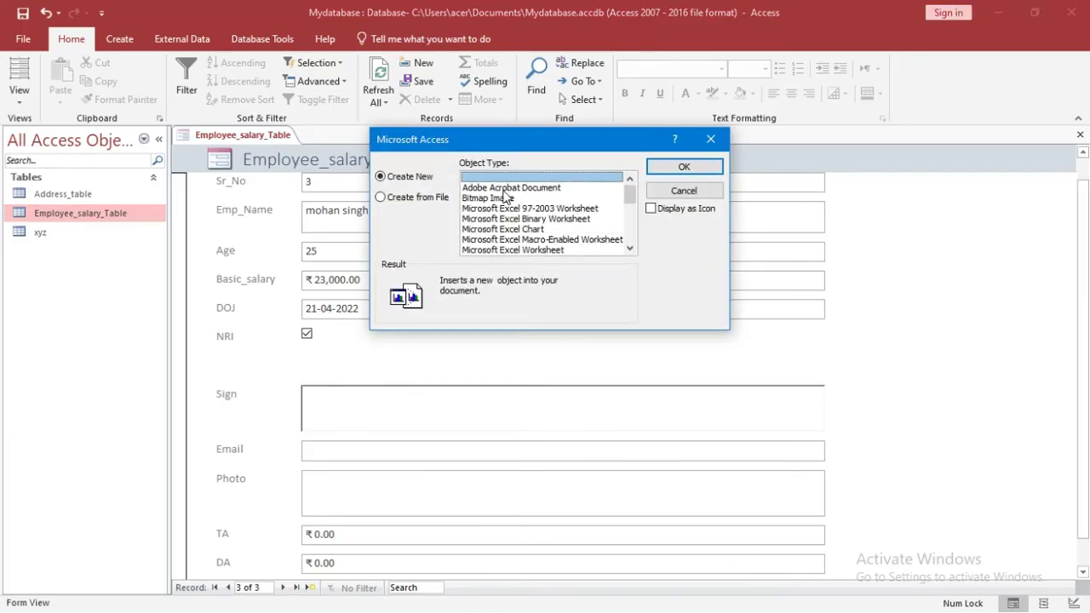
left_click(505, 198)
Step: Create the bitmap, scribble a freehand signature in Paint, and close Paint to embed it
left_click(673, 166)
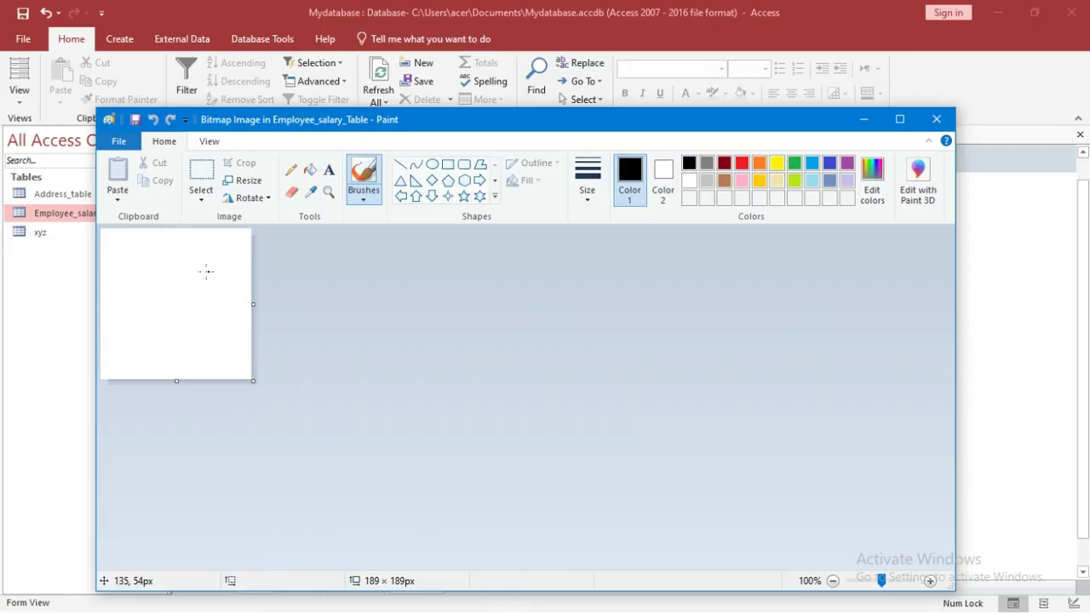
mouse_move(173, 282)
left_mouse_down()
mouse_move(247, 252)
mouse_move(197, 290)
mouse_move(117, 312)
mouse_move(213, 270)
mouse_move(255, 321)
left_mouse_up()
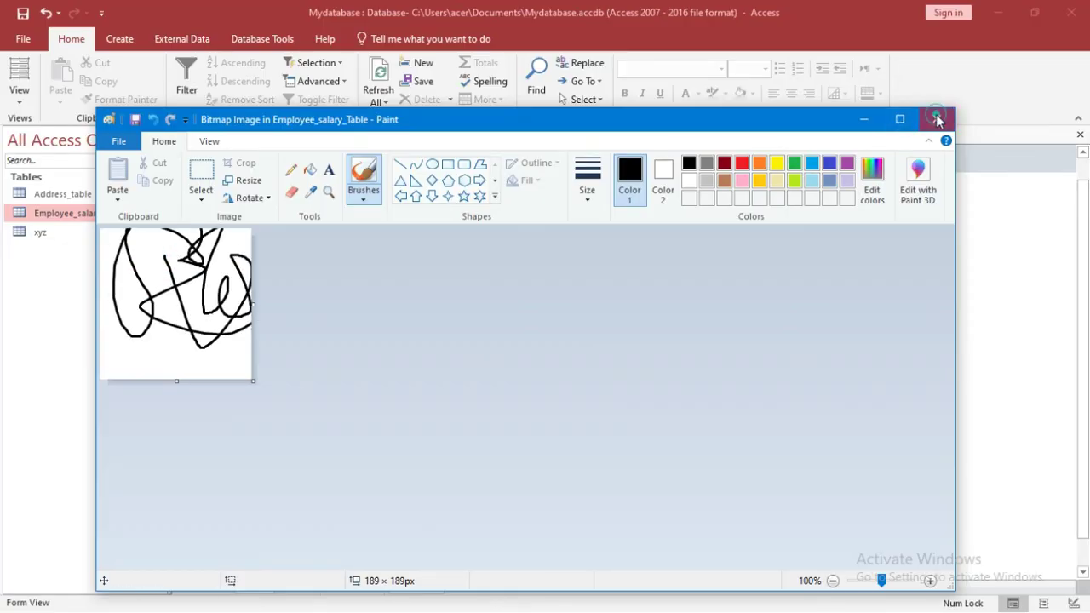
left_click(937, 119)
Step: Enter an e-mail address and attach MyPic.jpg from the Desktop as the Photo
left_click(317, 451)
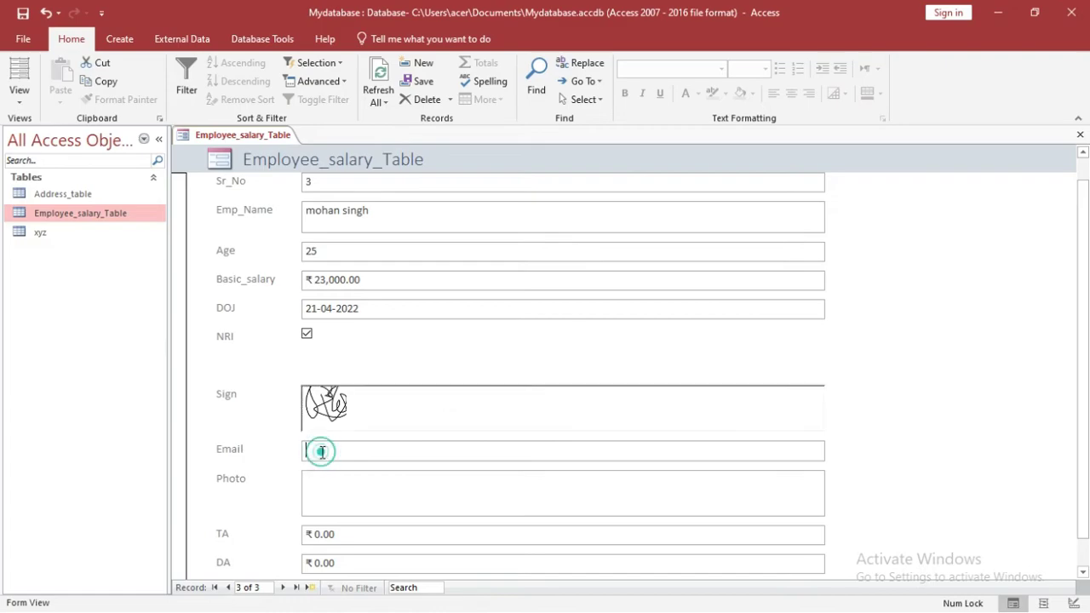
type("lkjklfjsdkldjkl@ldsjfklsd")
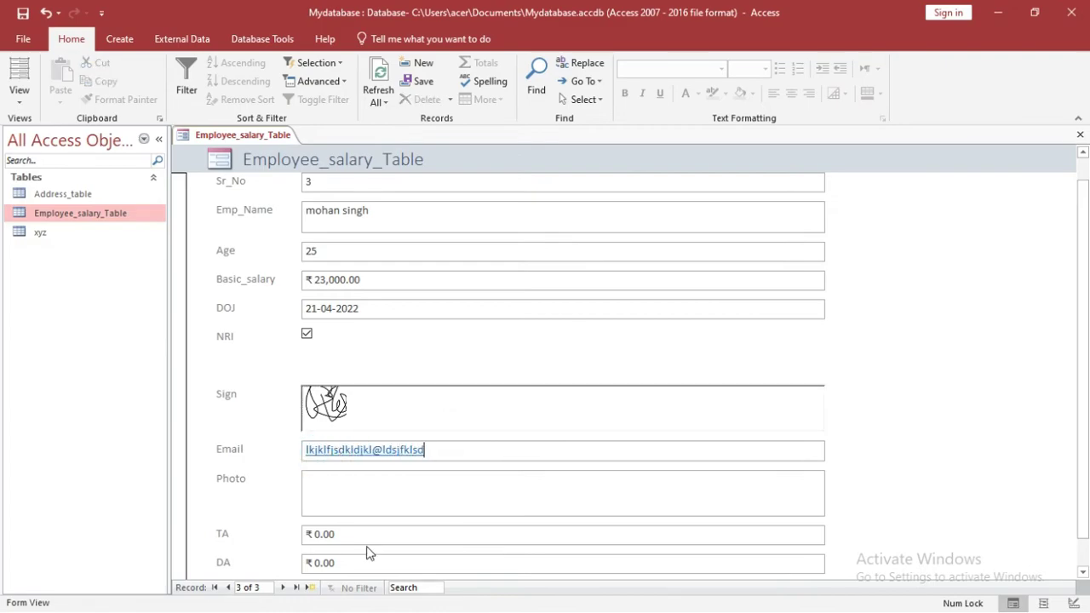
left_click(355, 497)
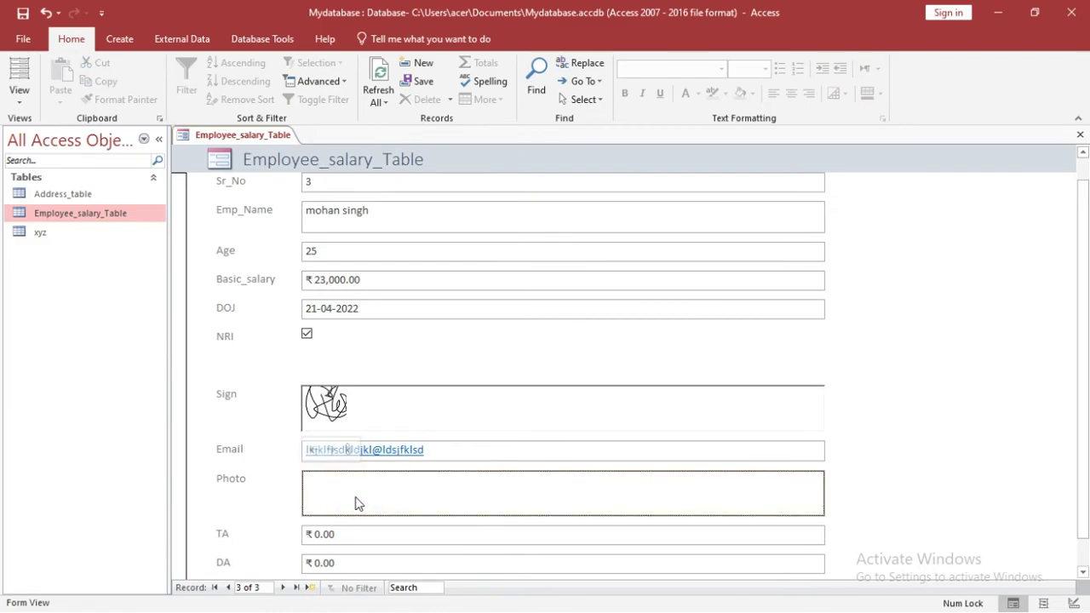
double_click(355, 496)
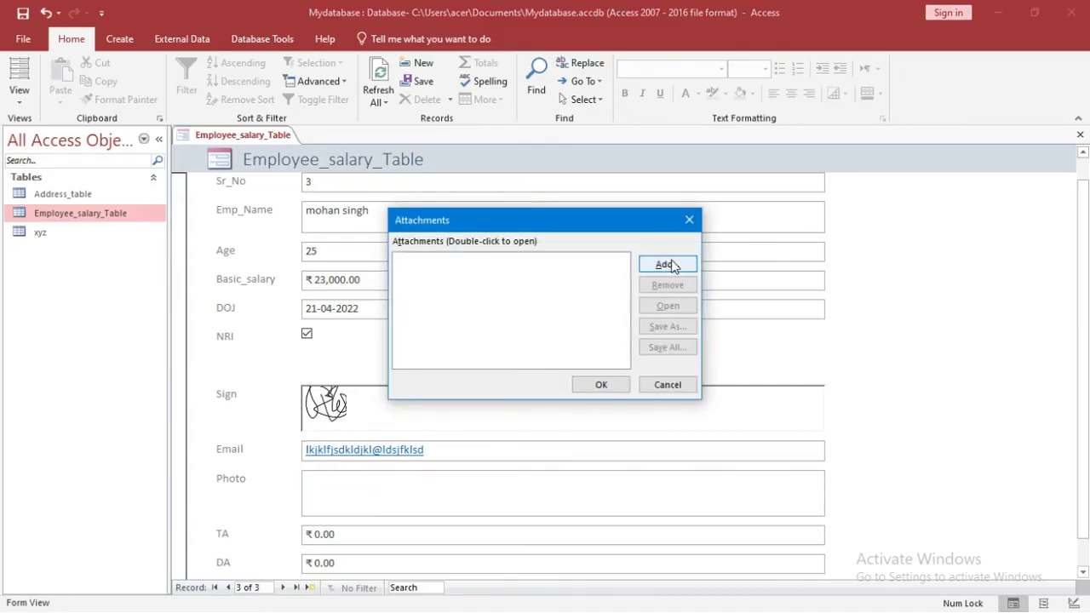
left_click(670, 265)
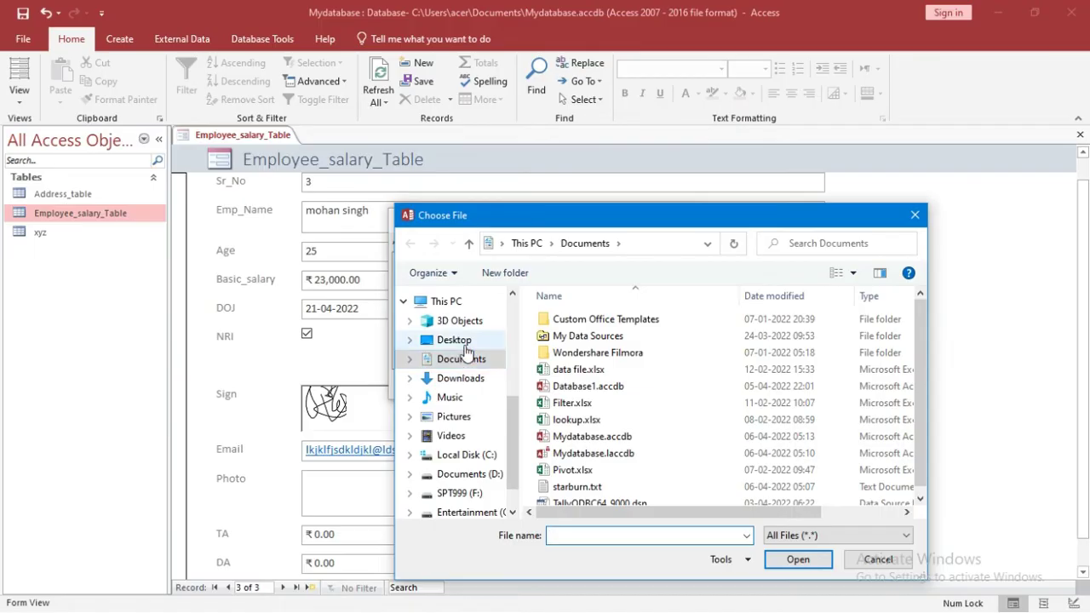
left_click(479, 343)
double_click(664, 442)
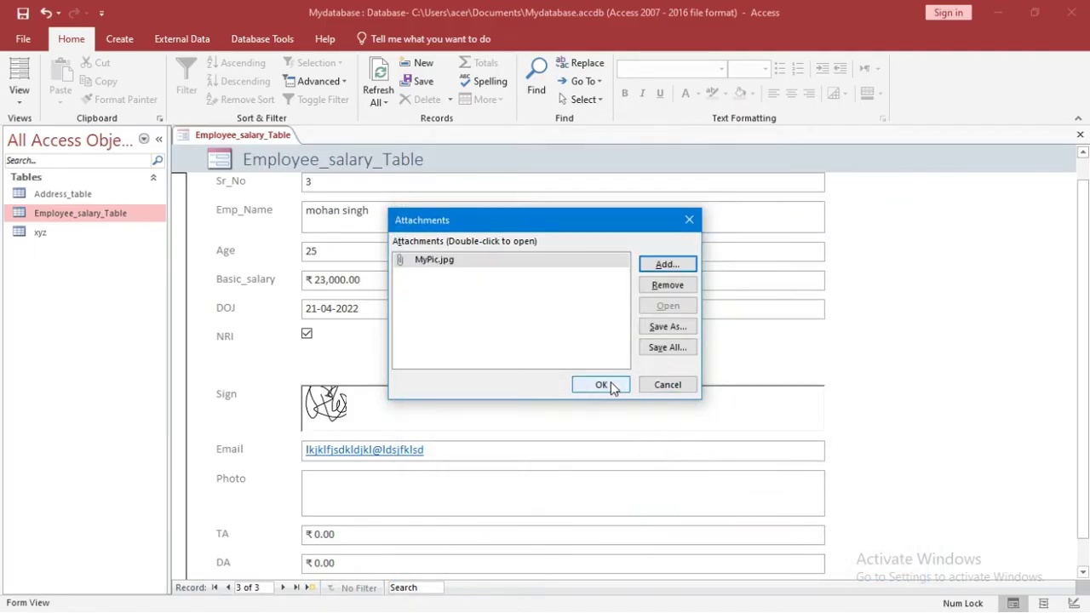
left_click(607, 385)
left_click(347, 540)
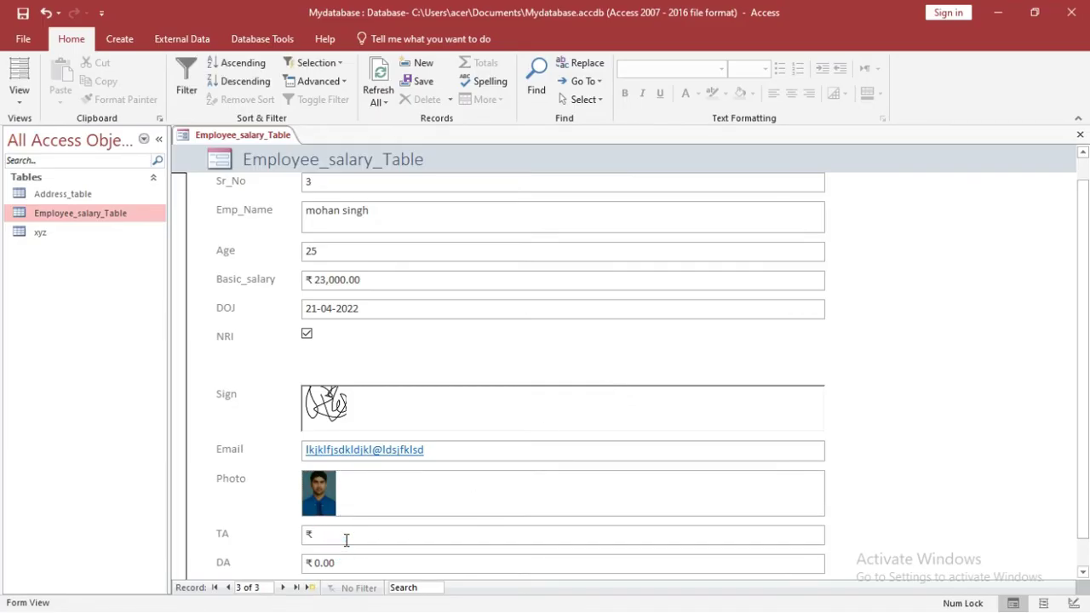
Step: Enter 500 in TA and 600 in DA so Total_Salary becomes ₹24,100.00
type("500")
left_click(343, 561)
key("BackSpace")
key("BackSpace")
key("BackSpace")
key("BackSpace")
type("600")
scroll(2, 353, "down", 1)
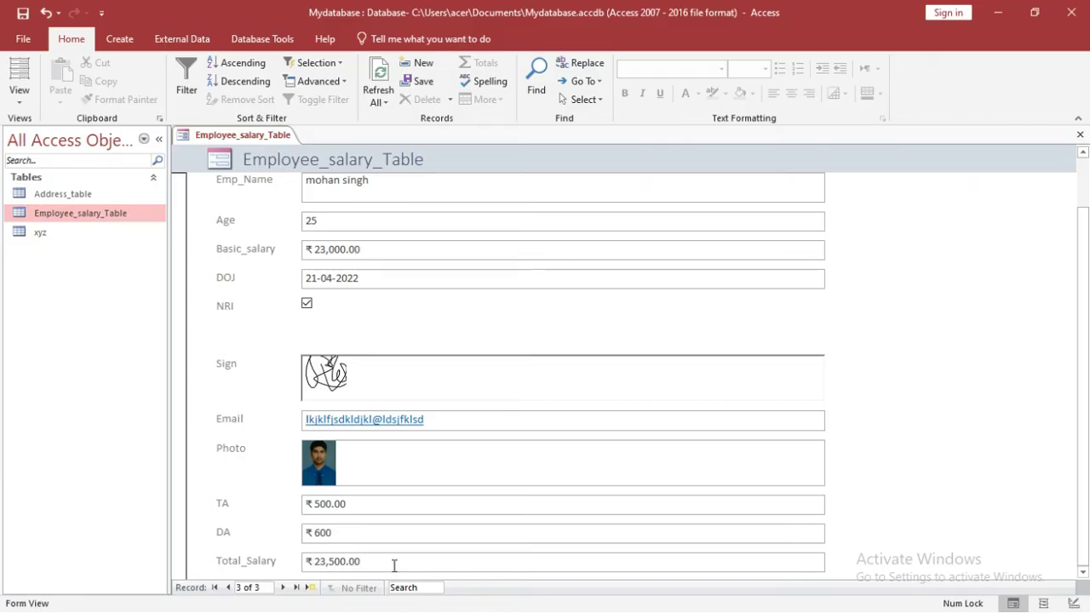
Step: Save the new form as Form1
key("ctrl+s")
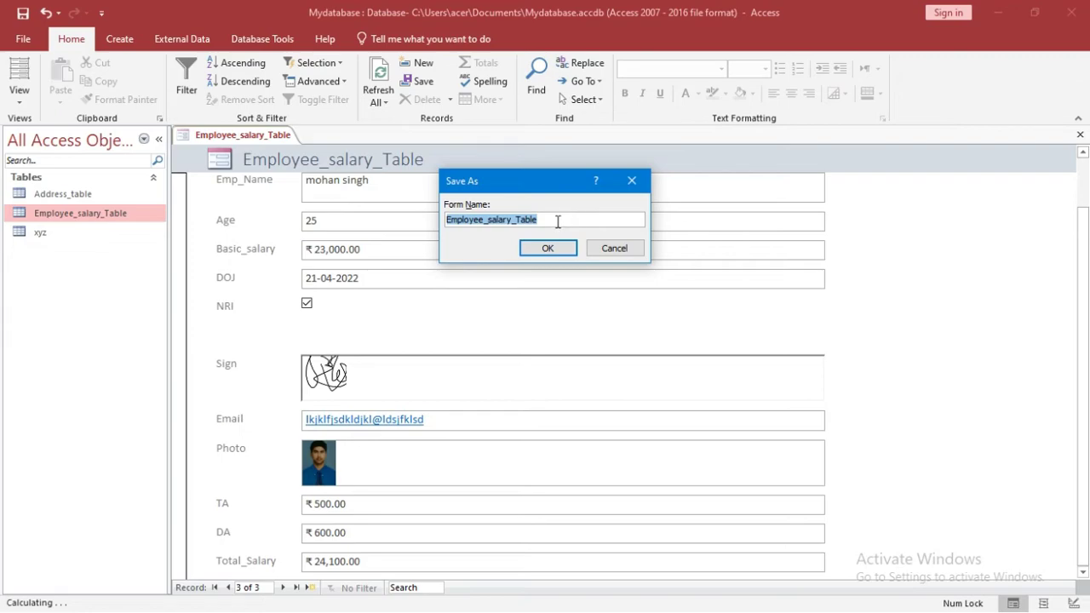
type("Form")
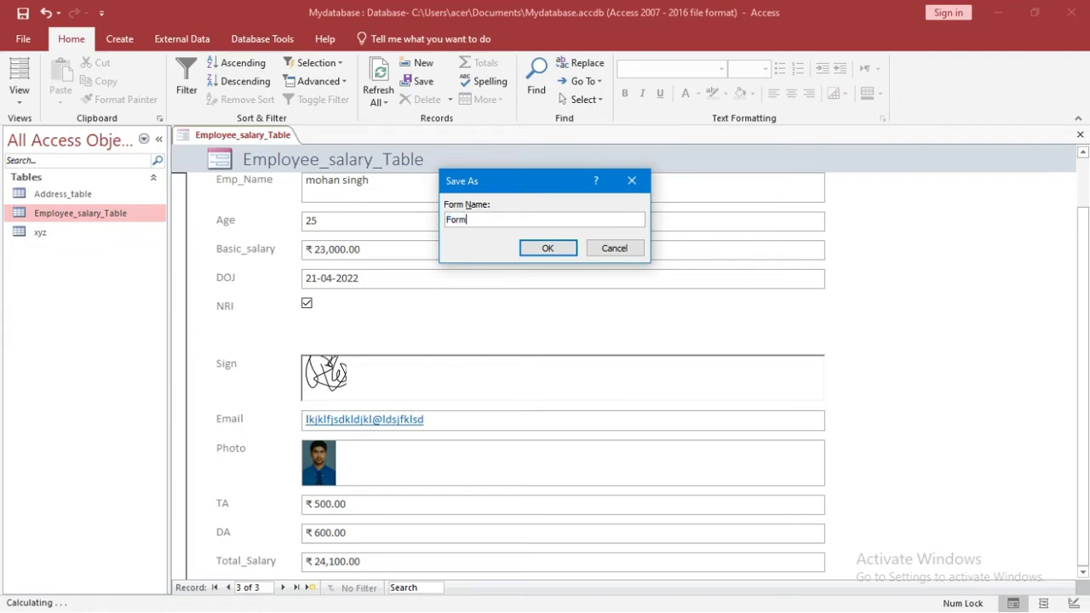
type("1")
left_click(567, 251)
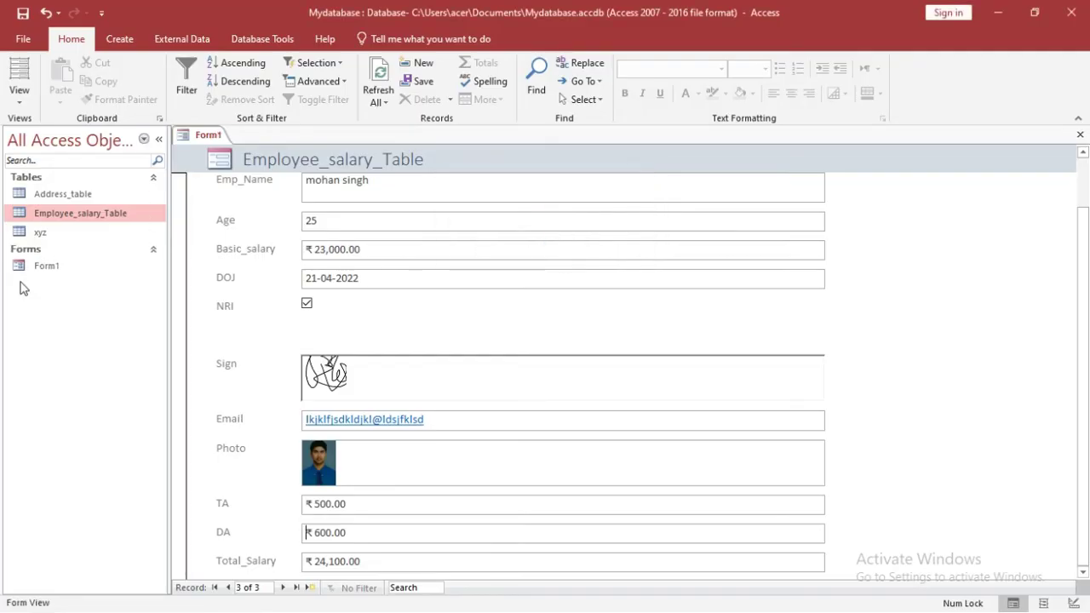
Step: Close the open Form1 from its document tab
left_click(47, 270)
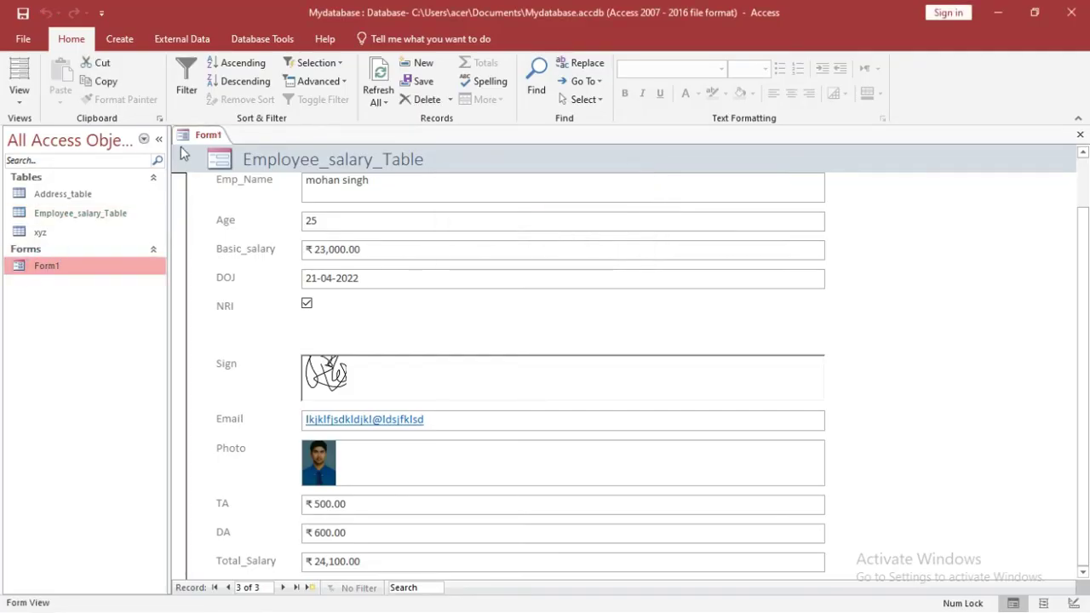
right_click(211, 138)
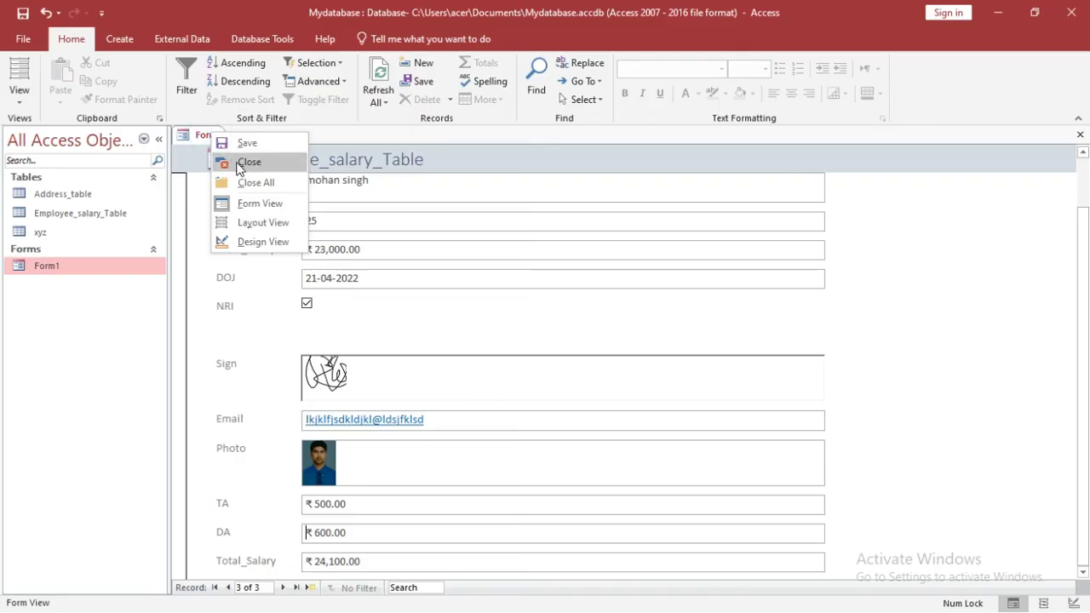
left_click(241, 163)
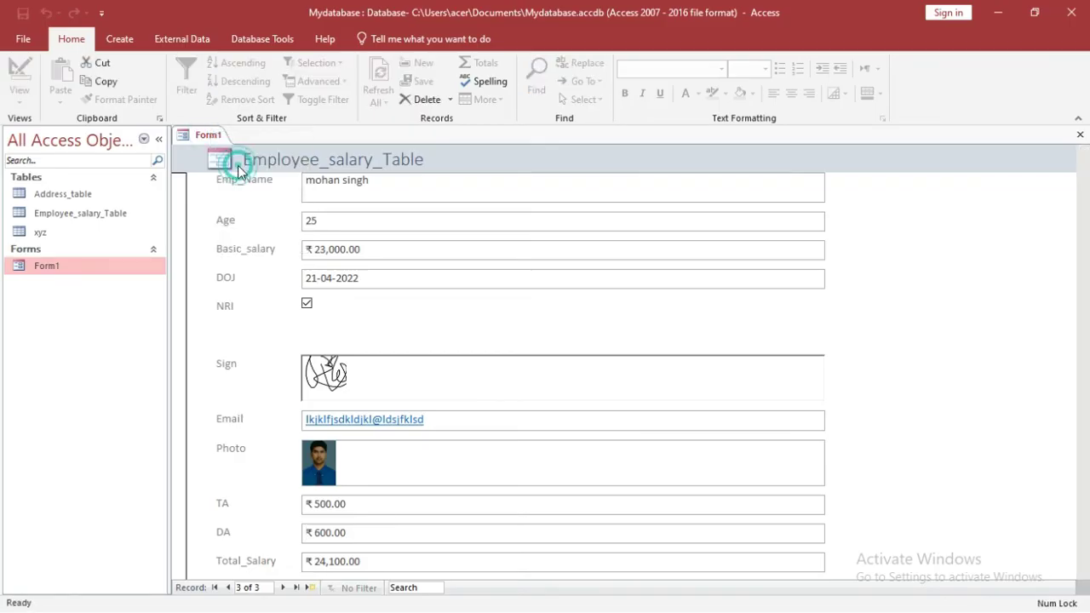
Step: Reopen Form1 from the Forms list to check it, then close it again
double_click(53, 268)
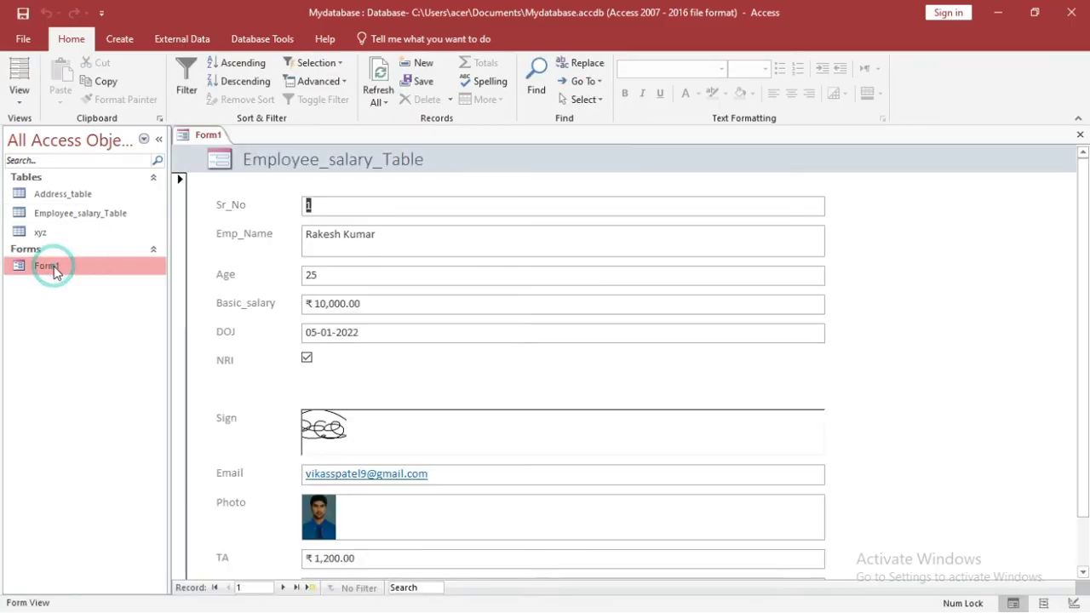
right_click(55, 269)
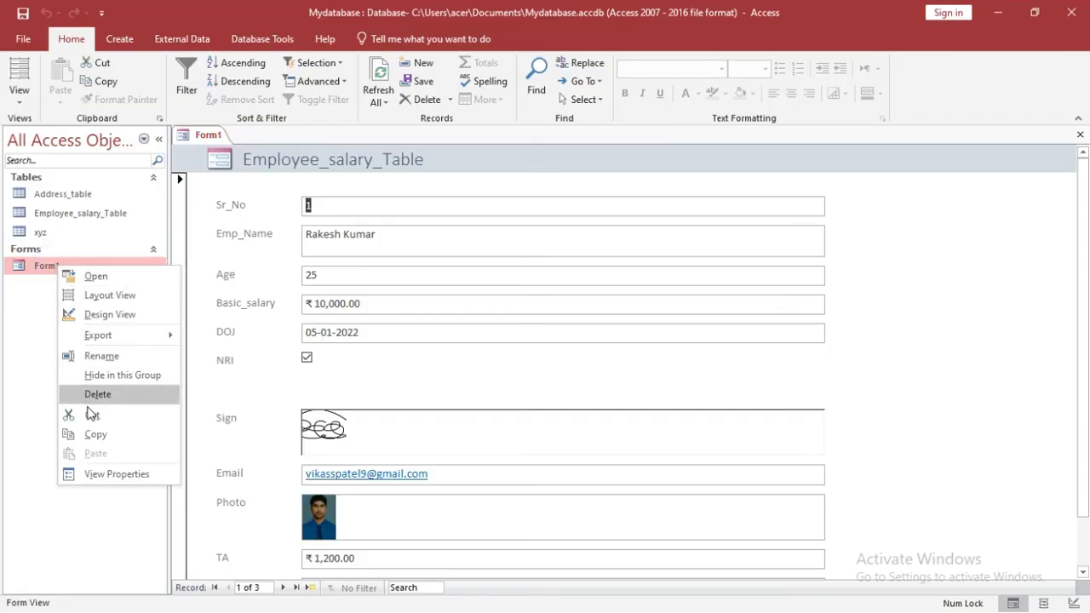
left_click(17, 274)
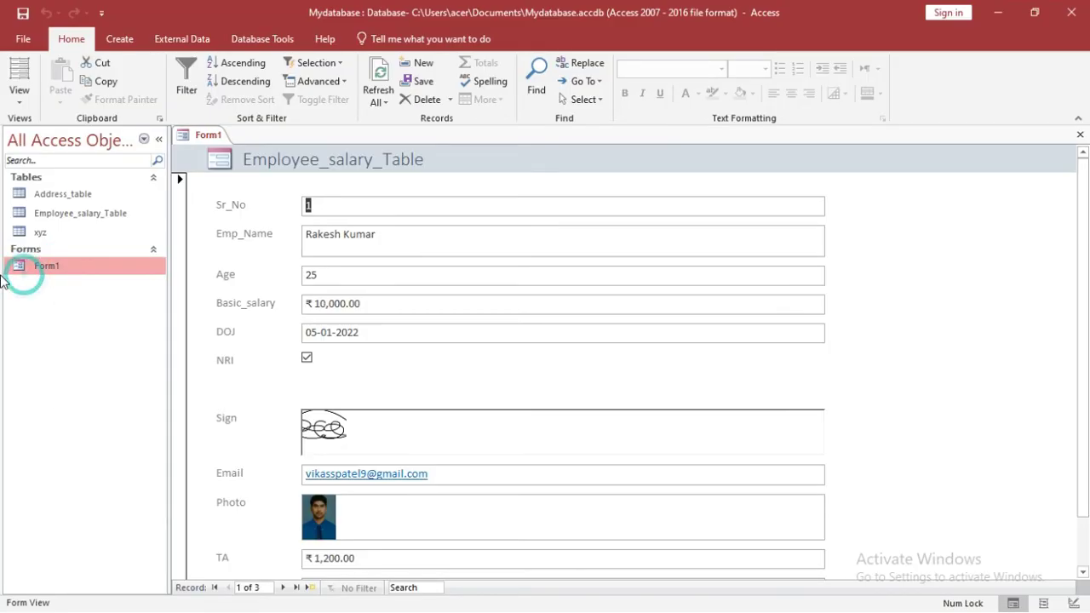
left_click(85, 366)
left_click(77, 309)
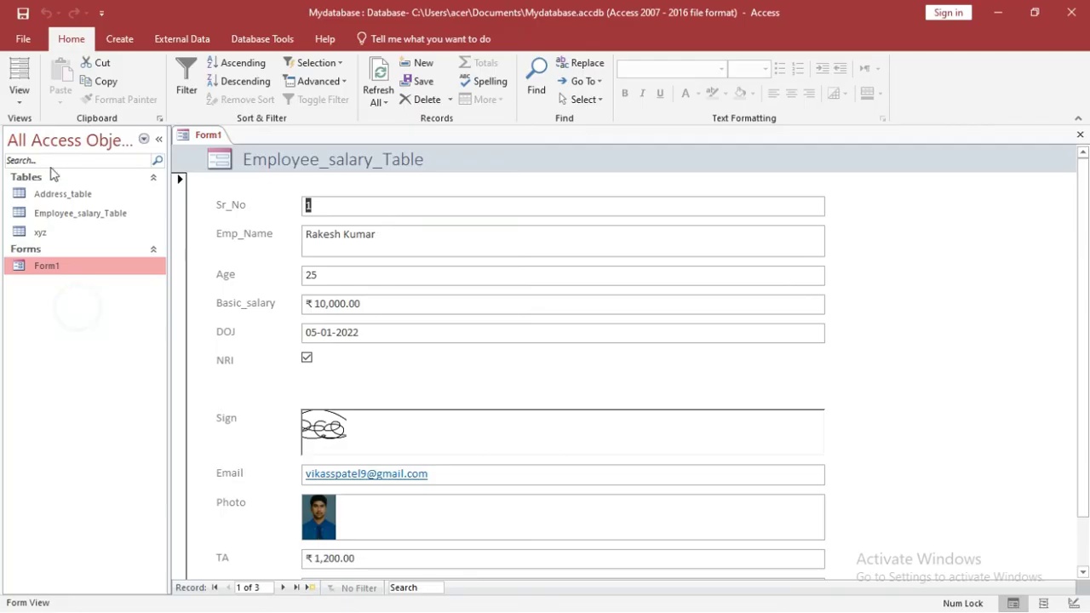
left_click(83, 213)
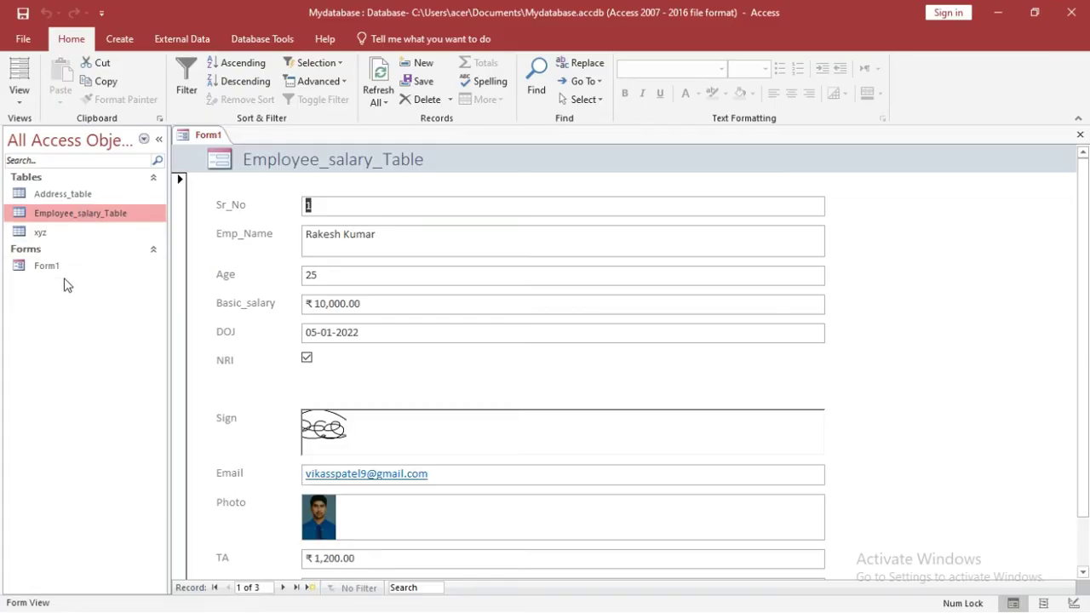
left_click(46, 293)
left_click(119, 39)
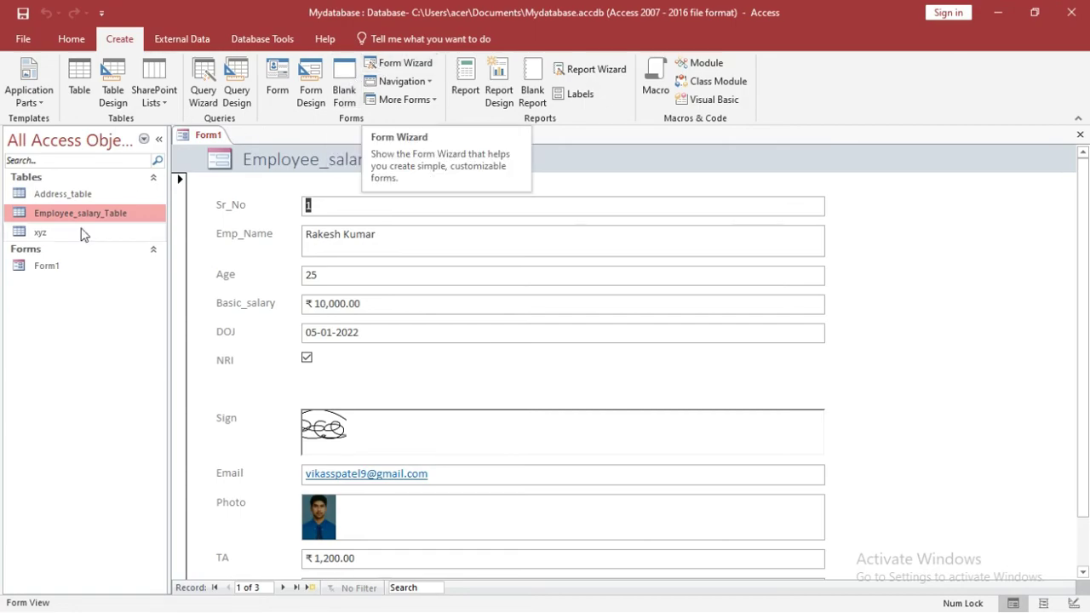
right_click(205, 136)
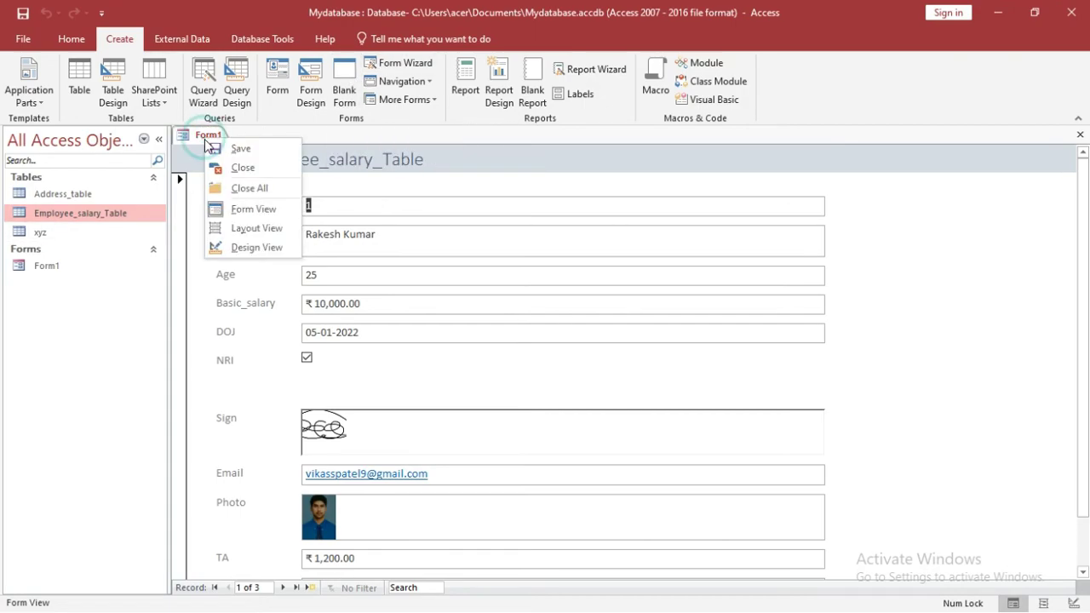
left_click(218, 166)
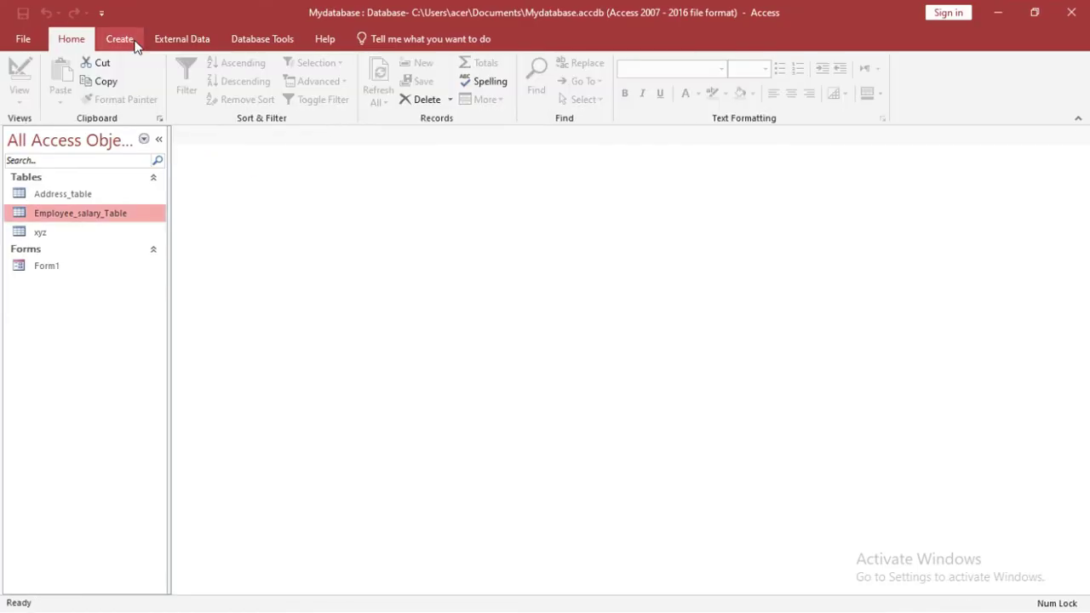
Step: Start the Form Wizard and select Emp_Name, DOJ and Photo from Employee_salary_Table
left_click(130, 41)
left_click(414, 65)
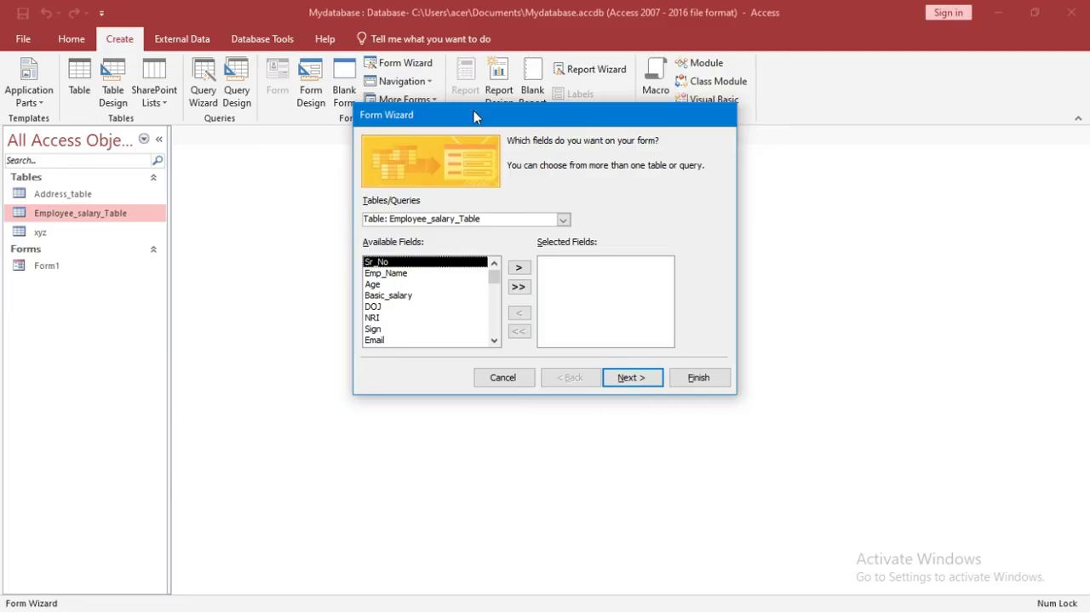
left_click_drag(474, 111, 412, 91)
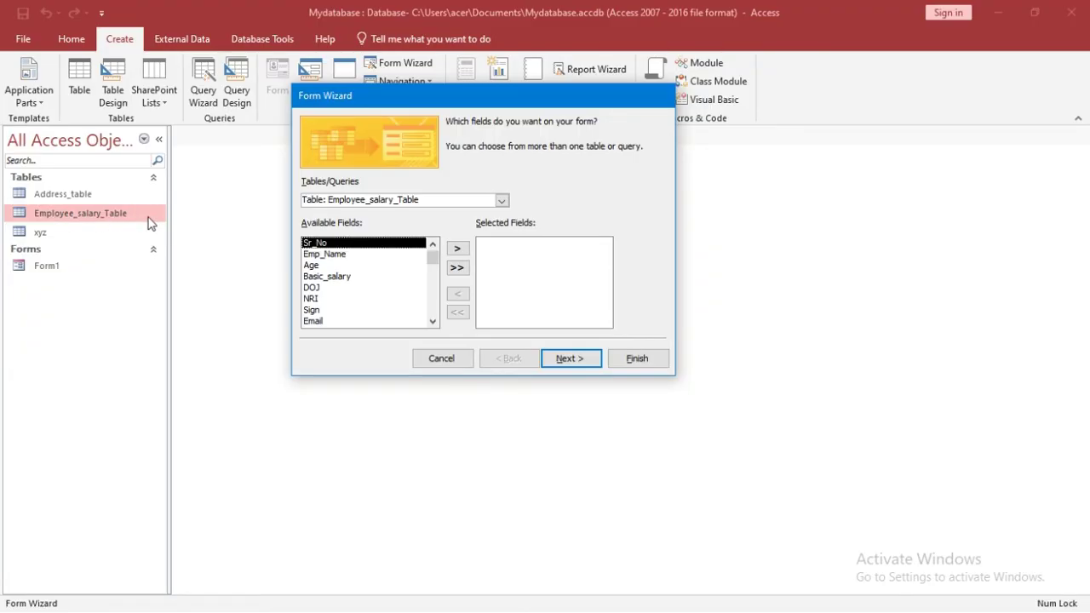
left_click(331, 254)
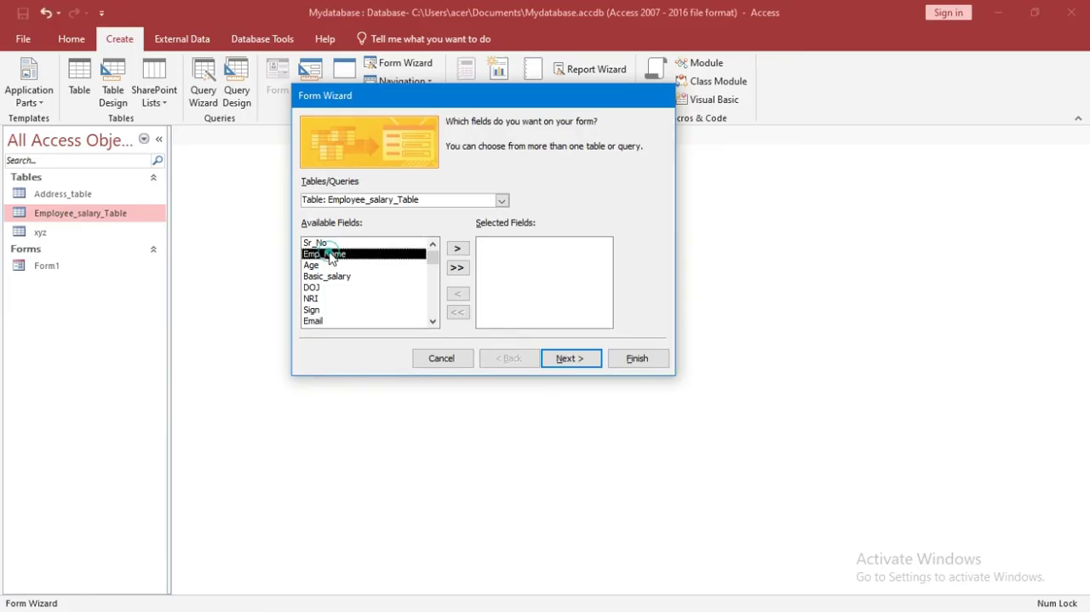
left_click(456, 249)
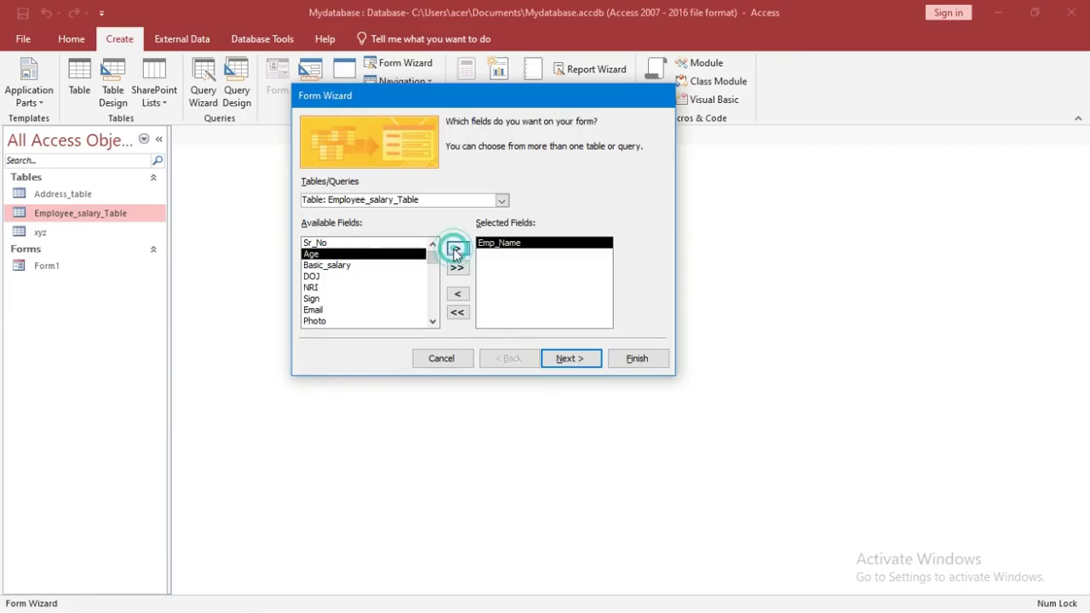
left_click(322, 278)
left_click(458, 248)
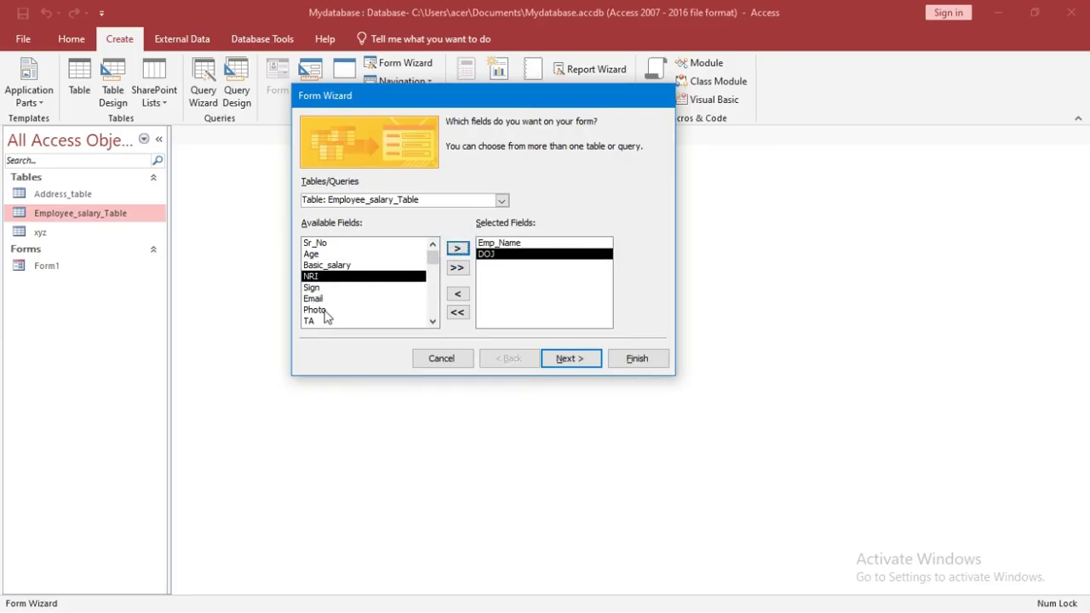
left_click(320, 311)
left_click(458, 248)
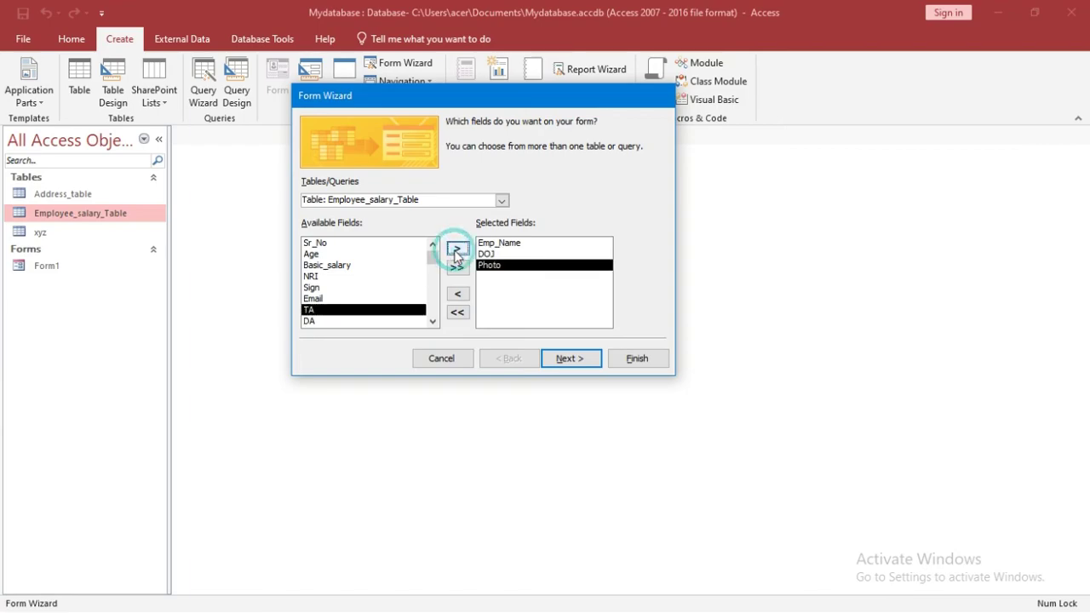
Step: Keep the Columnar layout and finish the wizard to open the form
left_click(568, 358)
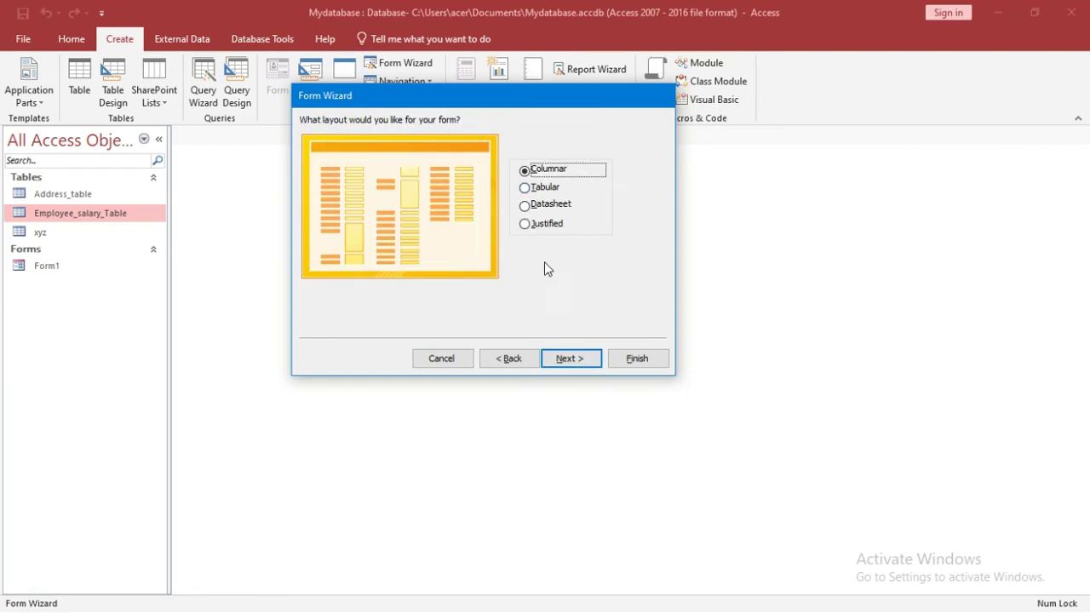
left_click(569, 359)
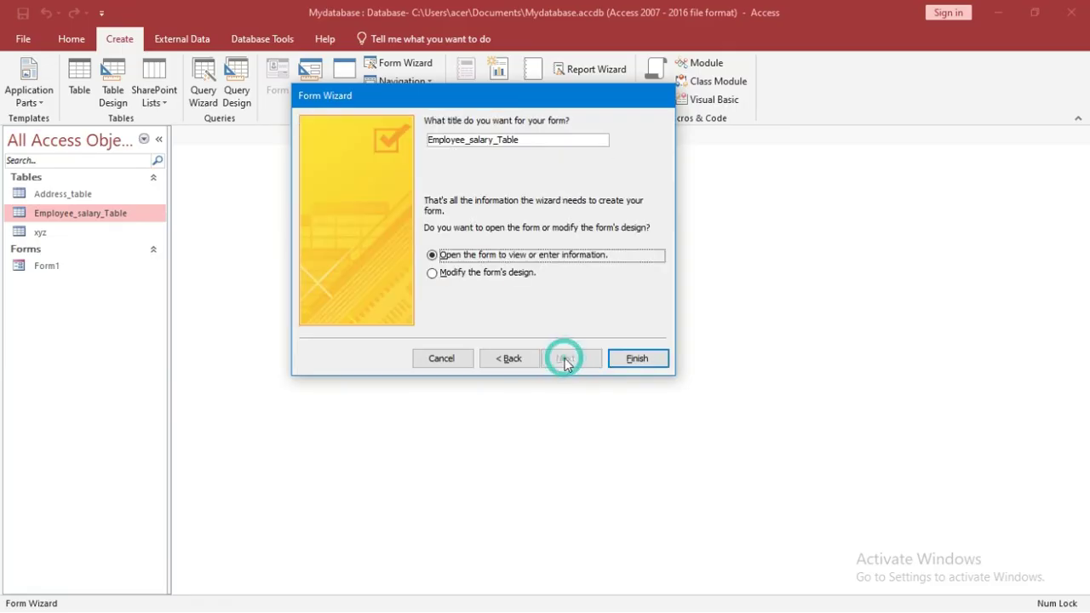
left_click(637, 358)
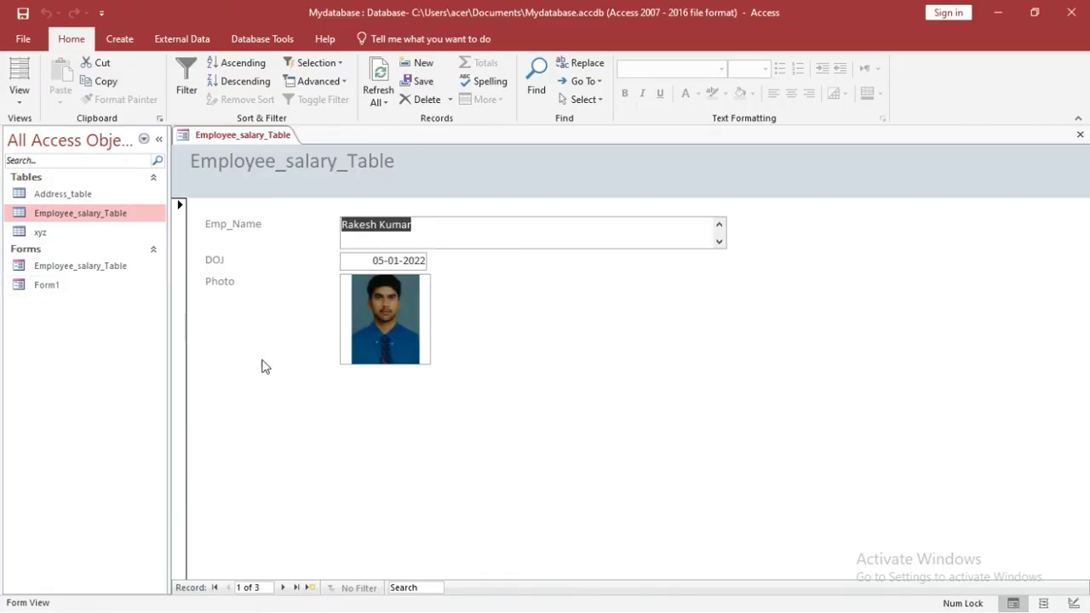
Step: Close the wizard-built Employee_salary_Table form from its tab
left_click(263, 366)
right_click(244, 137)
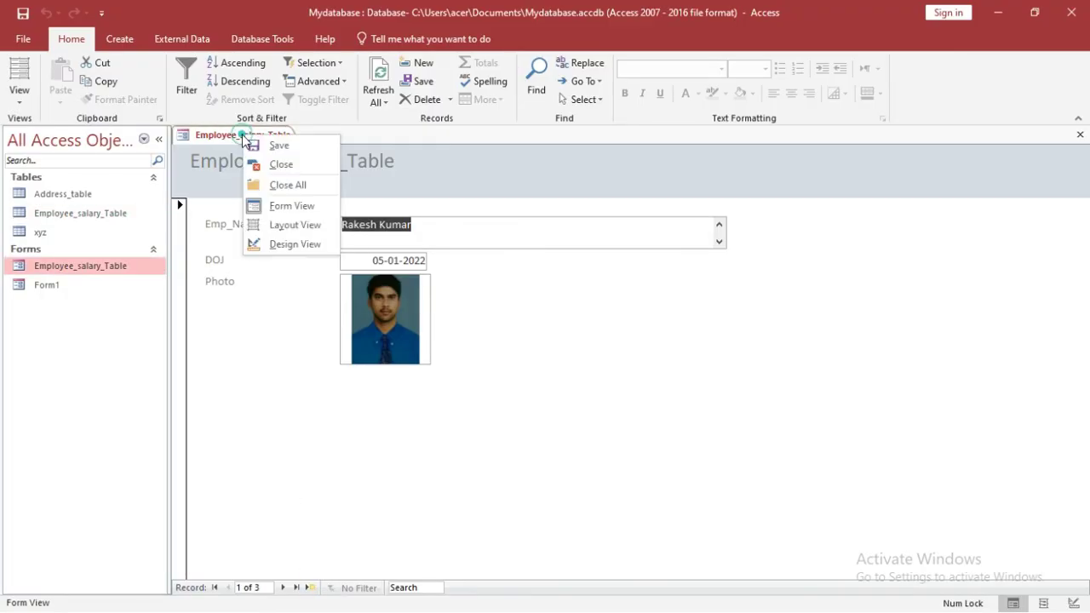
left_click(264, 155)
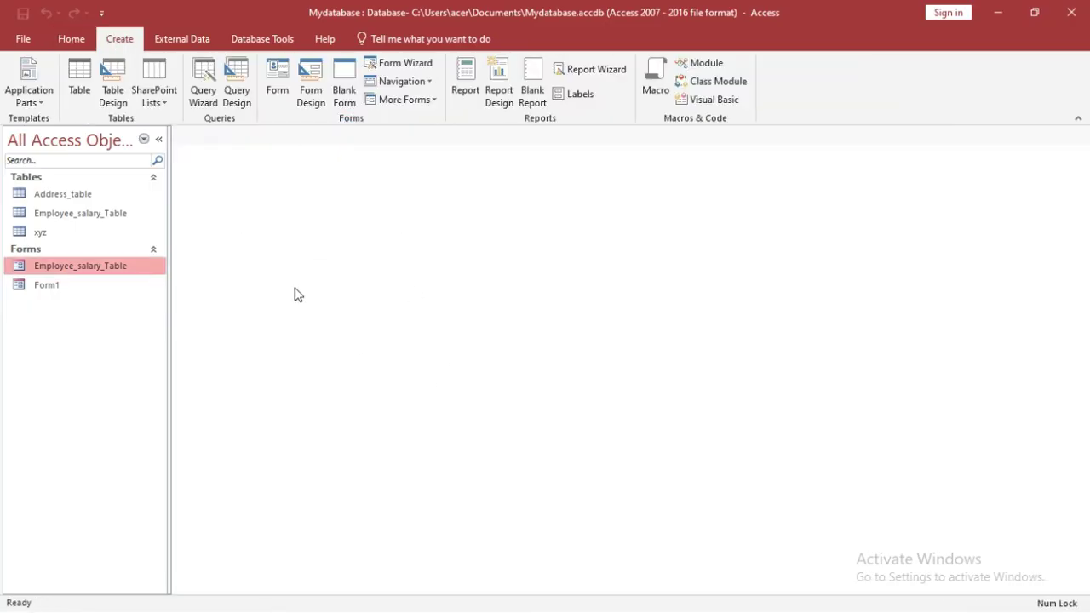
Step: Create a new blank form, Form2, and switch it to Design View
left_click(342, 96)
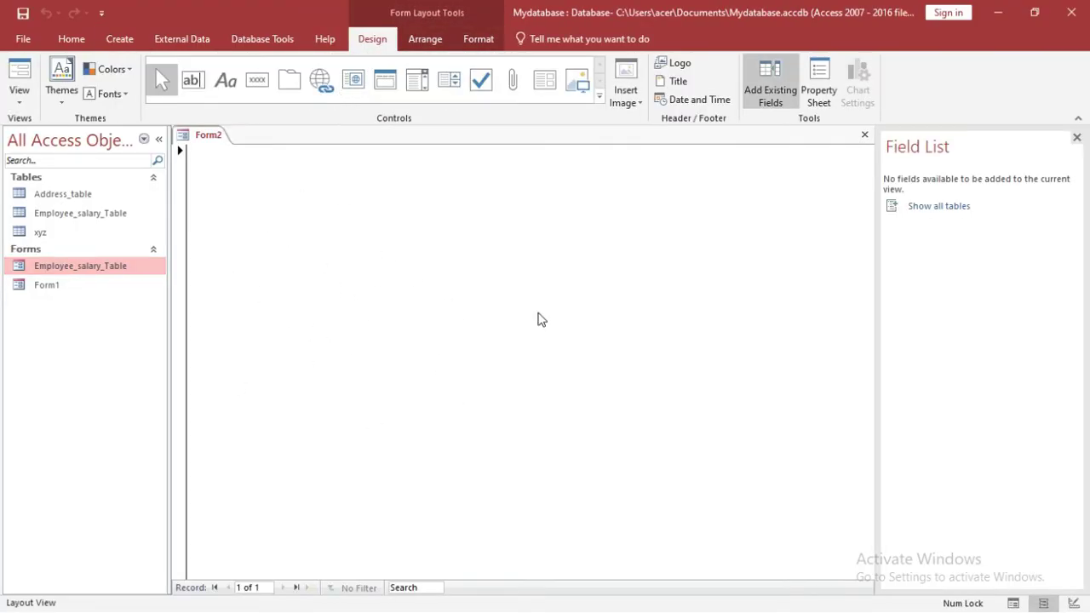
left_click(21, 101)
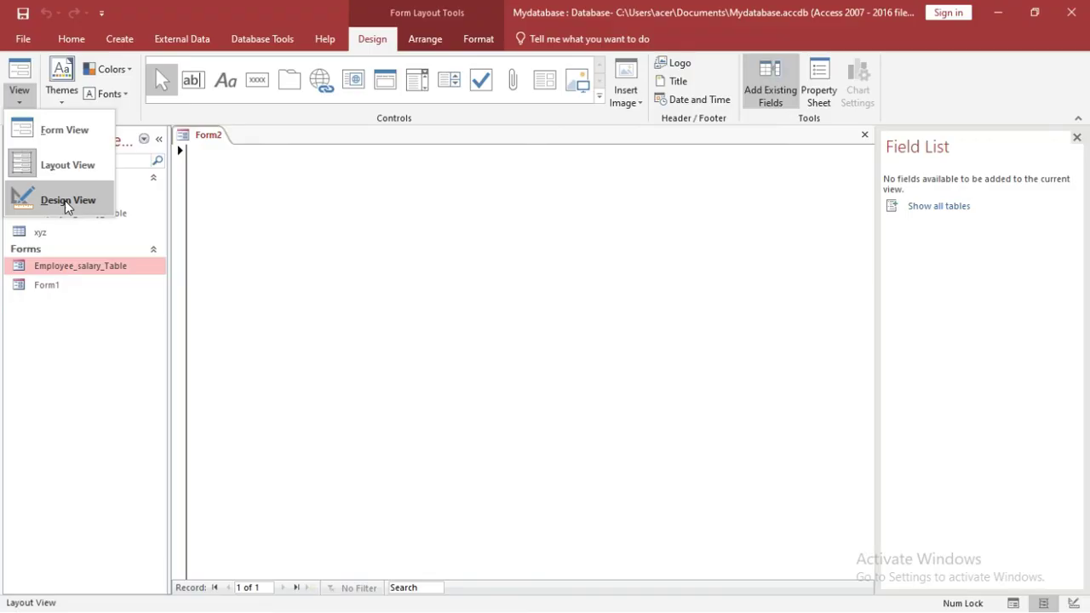
left_click(66, 204)
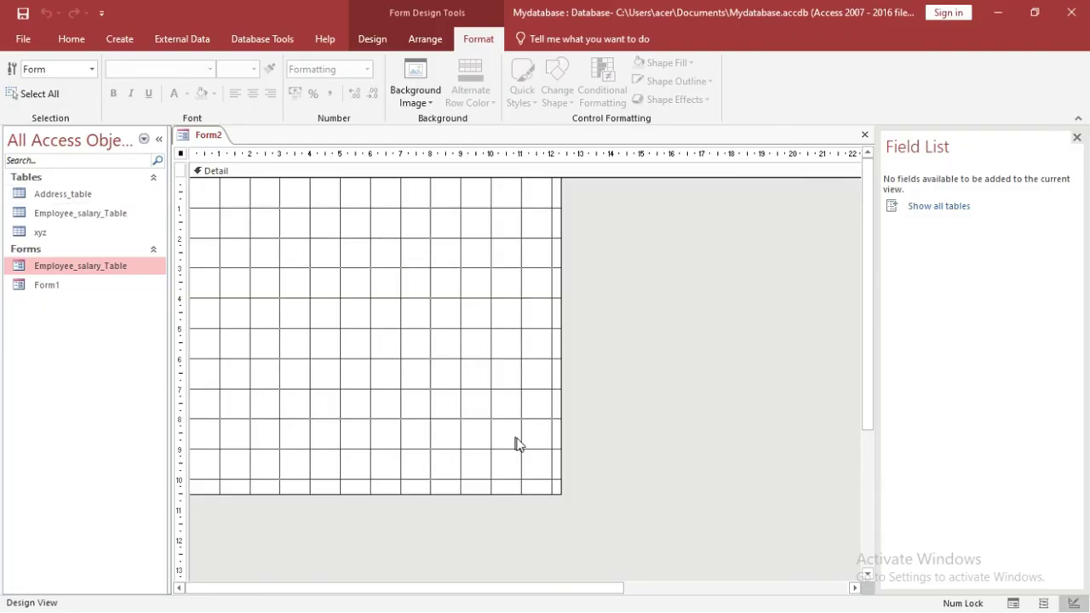
Step: Drag the Detail section's corner outward to stretch Form2's design grid wider and taller
left_click(539, 471)
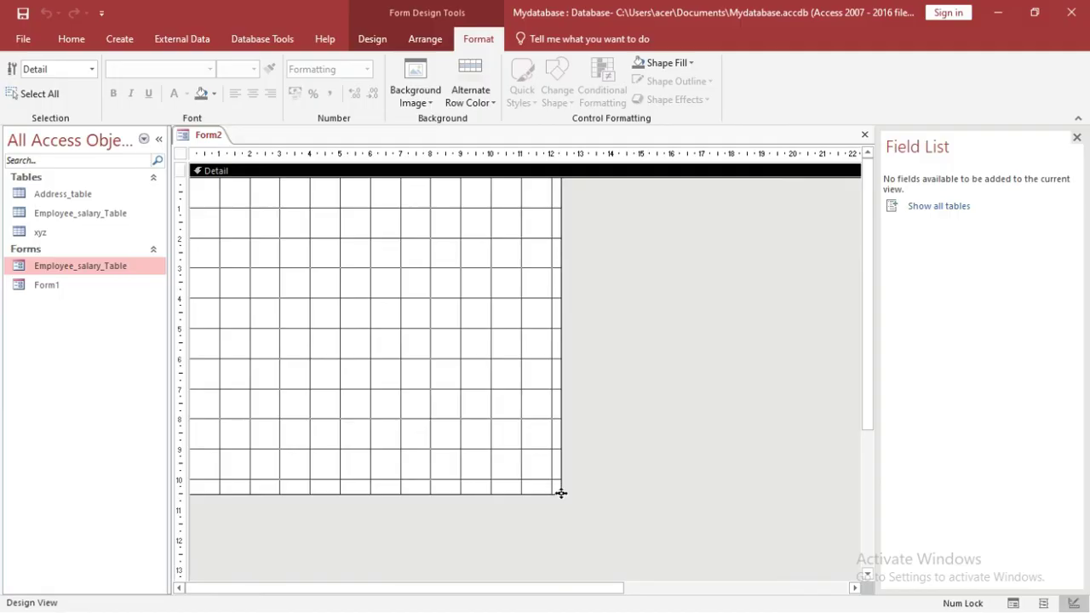
left_click_drag(561, 493, 749, 568)
left_click(443, 276)
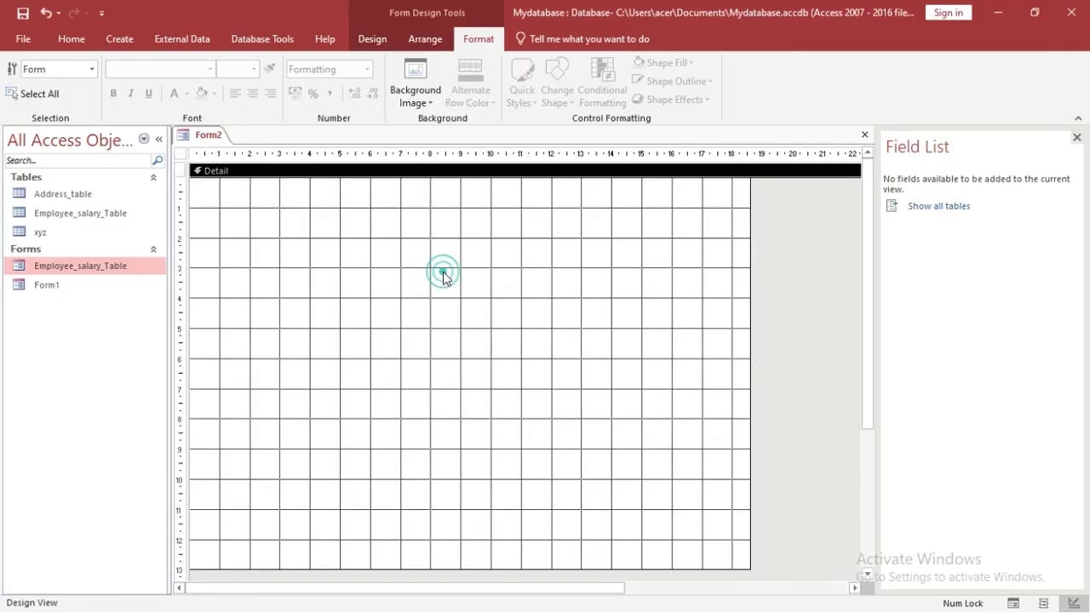
left_click(375, 40)
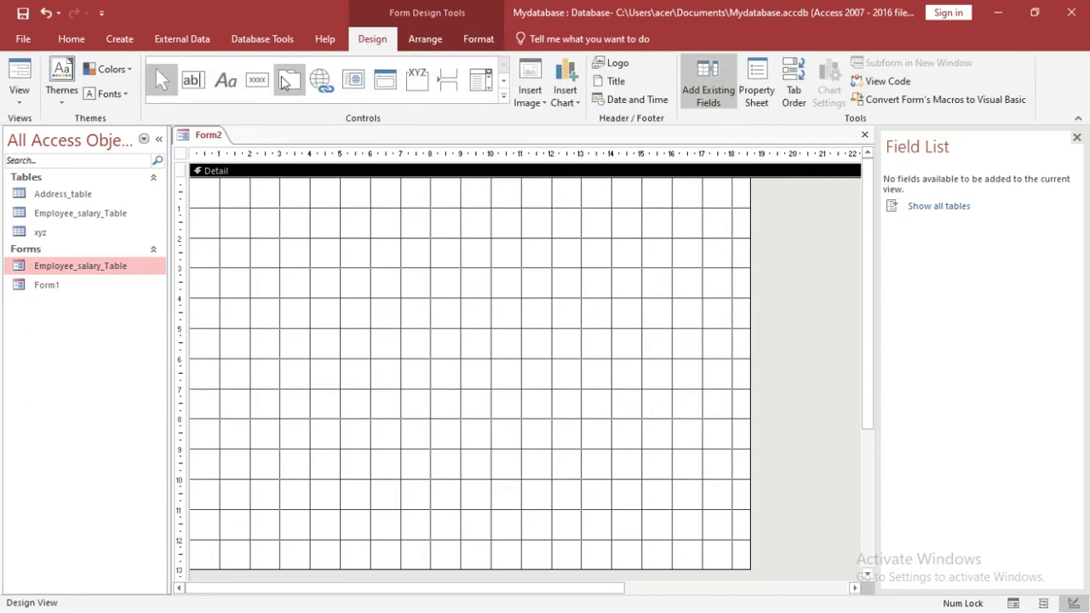
Step: Draw a Command0 button on Form2's Detail grid, bringing up the Command Button Wizard
left_click(503, 95)
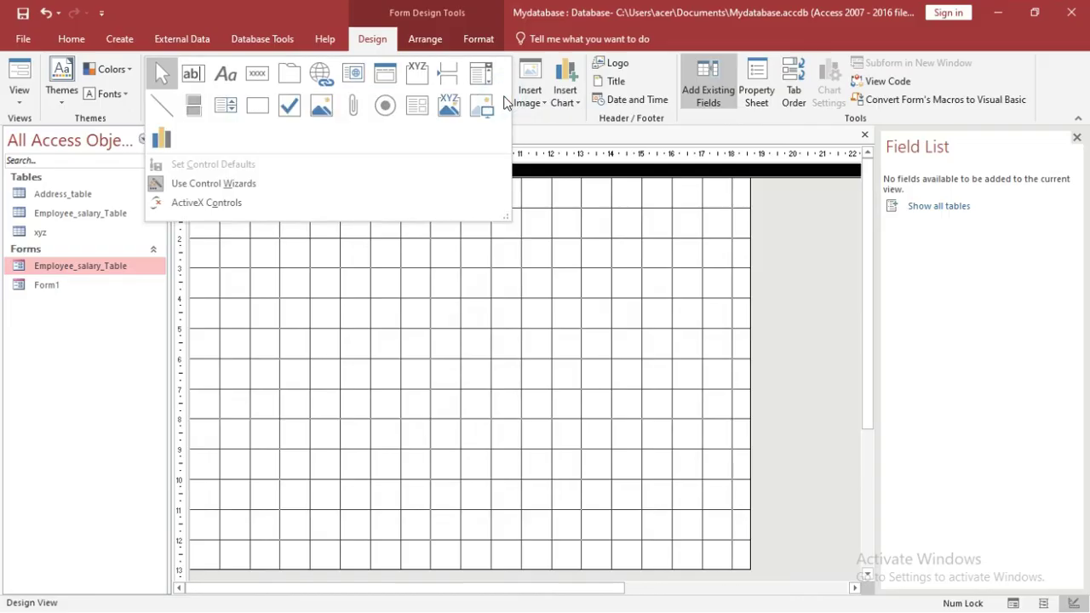
left_click(334, 294)
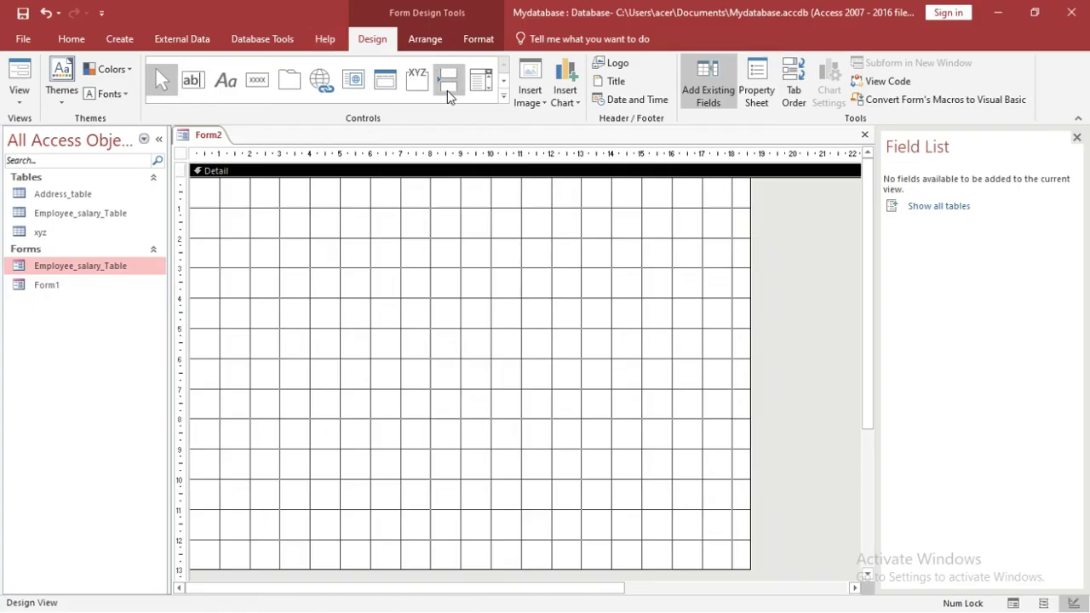
left_click(259, 81)
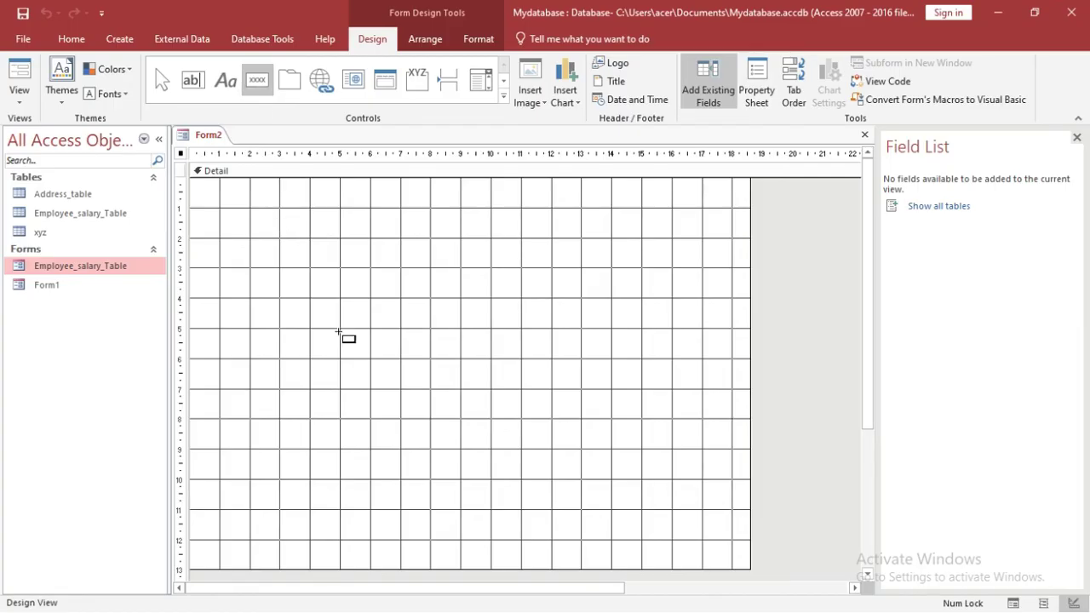
mouse_move(338, 330)
left_mouse_down()
mouse_move(414, 402)
mouse_move(455, 384)
mouse_move(458, 369)
left_mouse_up()
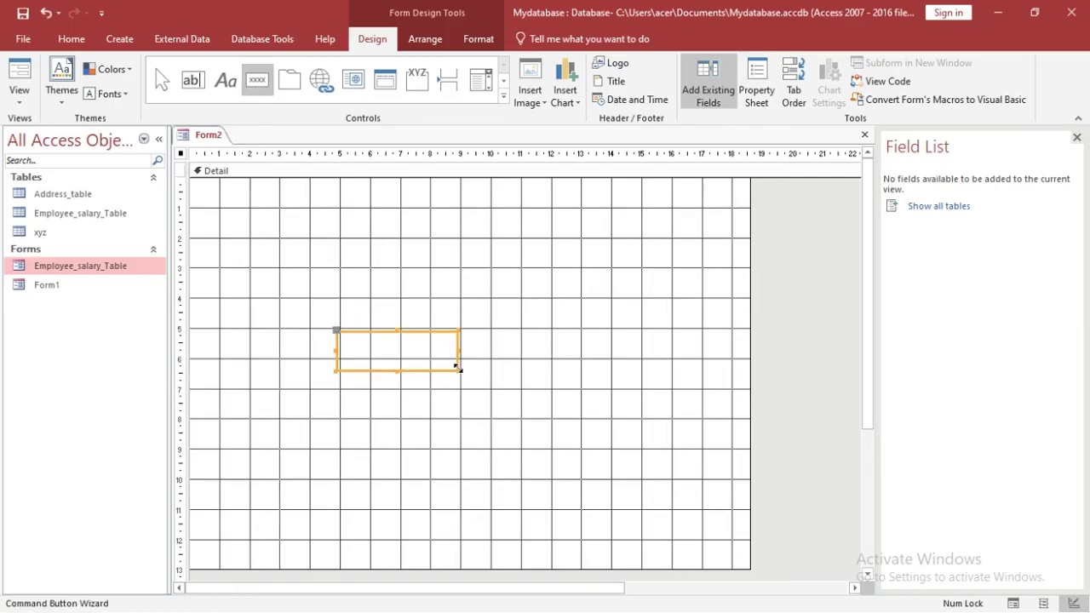
left_click_drag(507, 129, 634, 92)
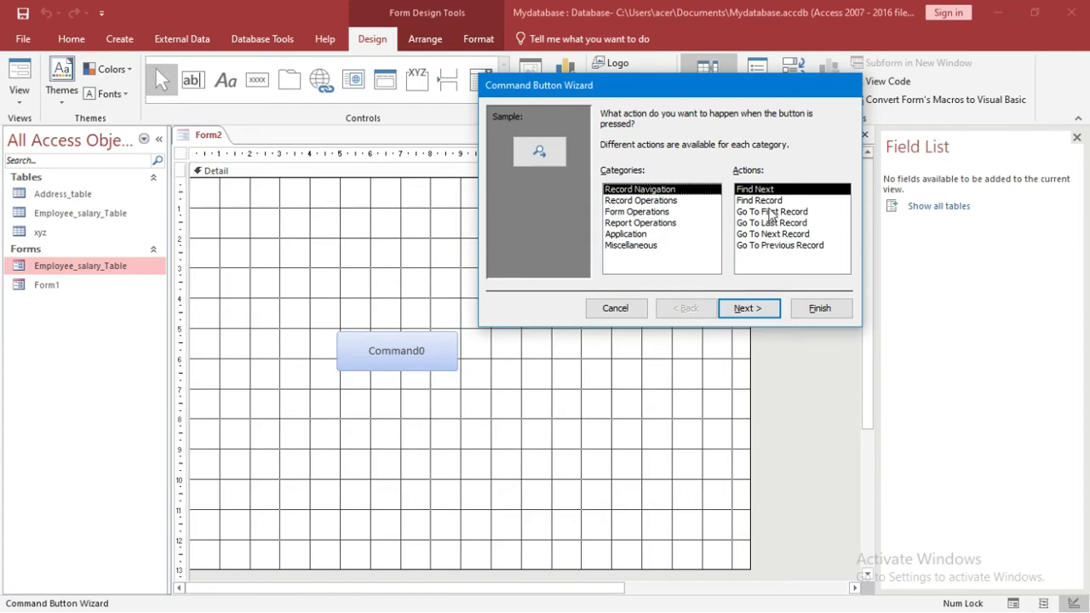
Step: Choose a record navigation action, show the Find Next picture, keep the name Command0, and finish
left_click(675, 207)
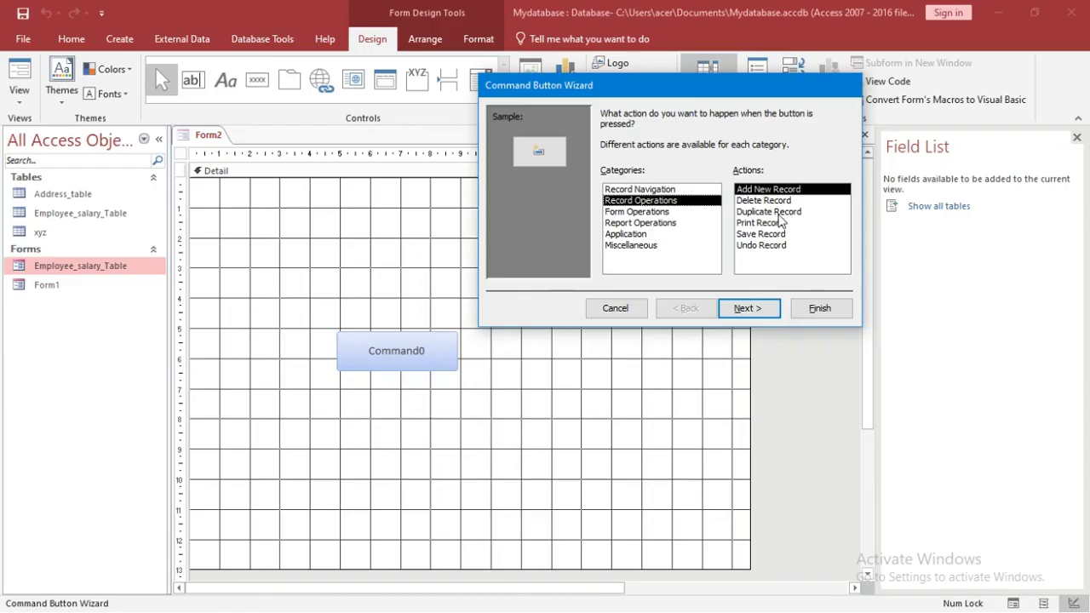
left_click(661, 213)
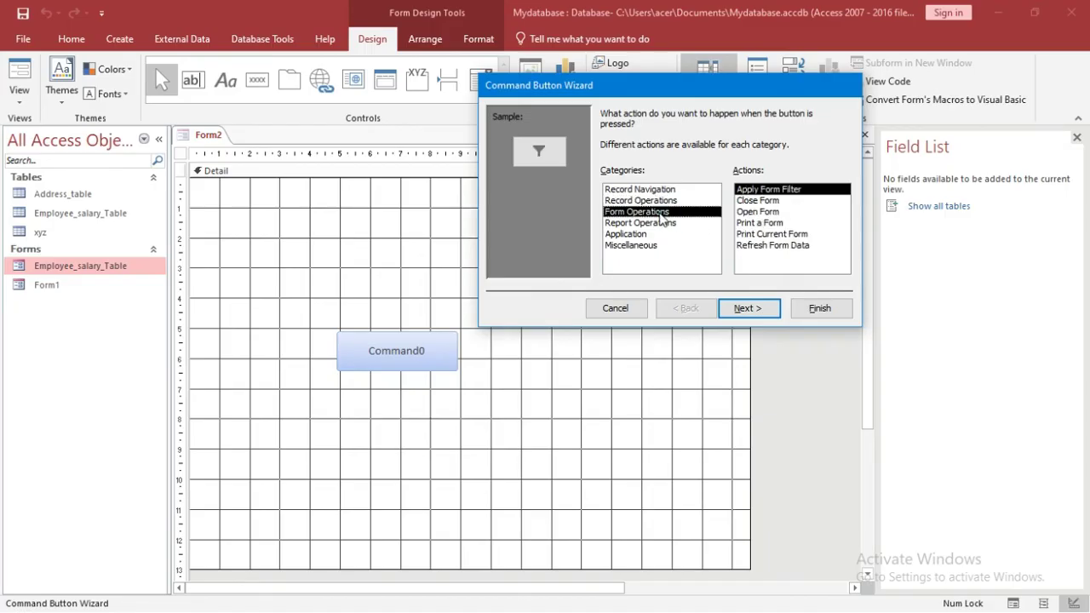
left_click(663, 224)
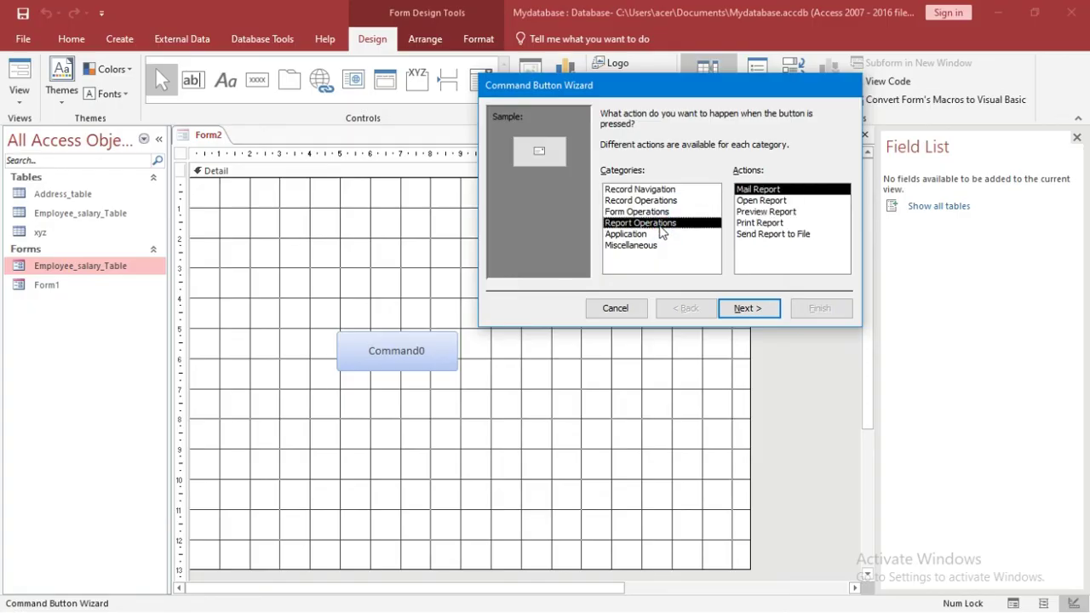
left_click(657, 189)
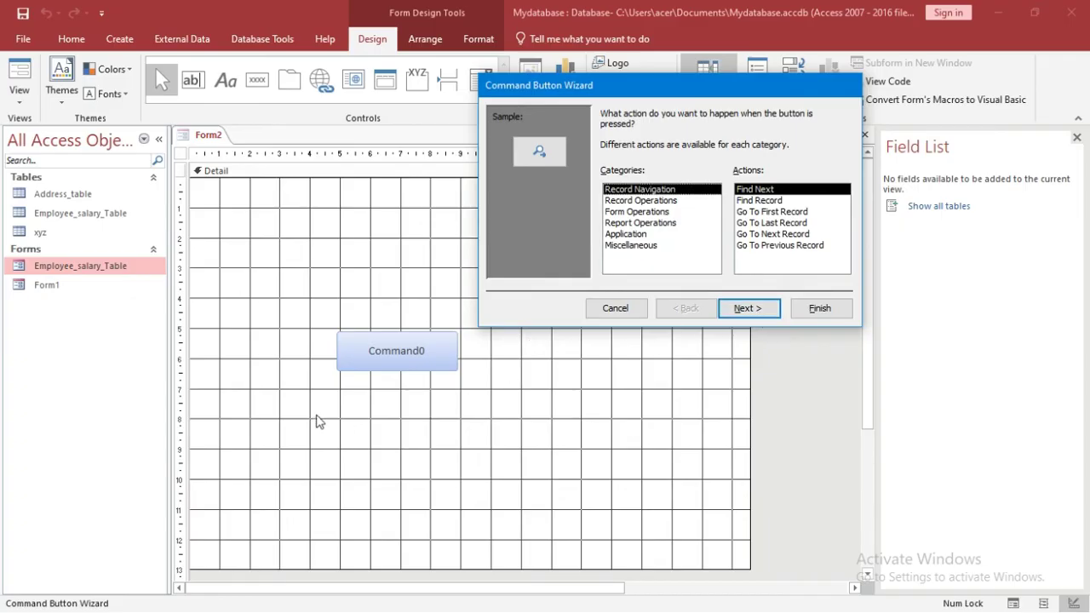
left_click(732, 309)
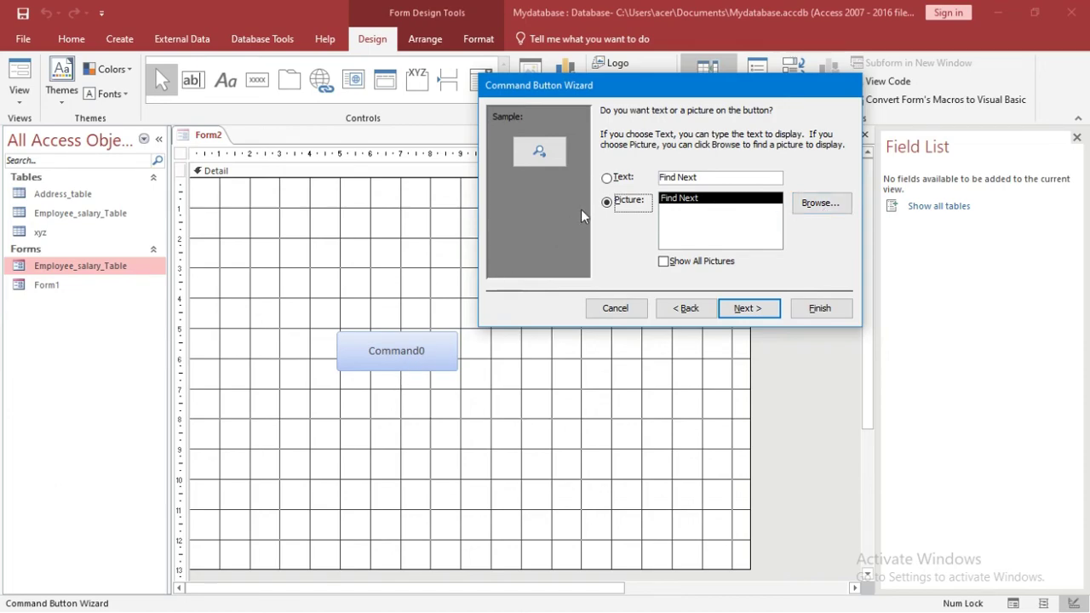
left_click(610, 180)
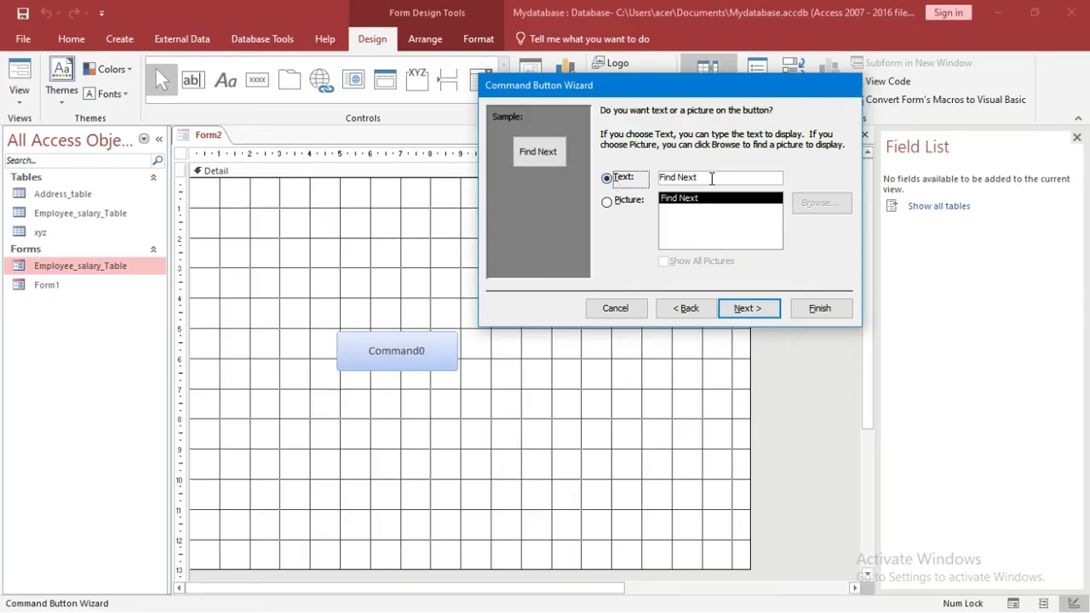
left_click(608, 205)
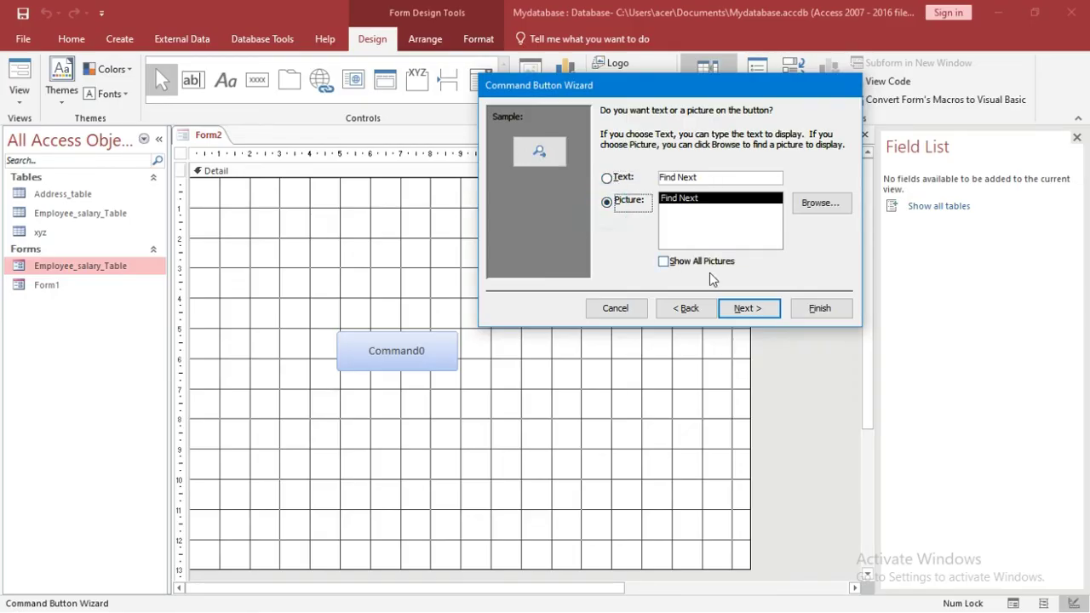
left_click(742, 308)
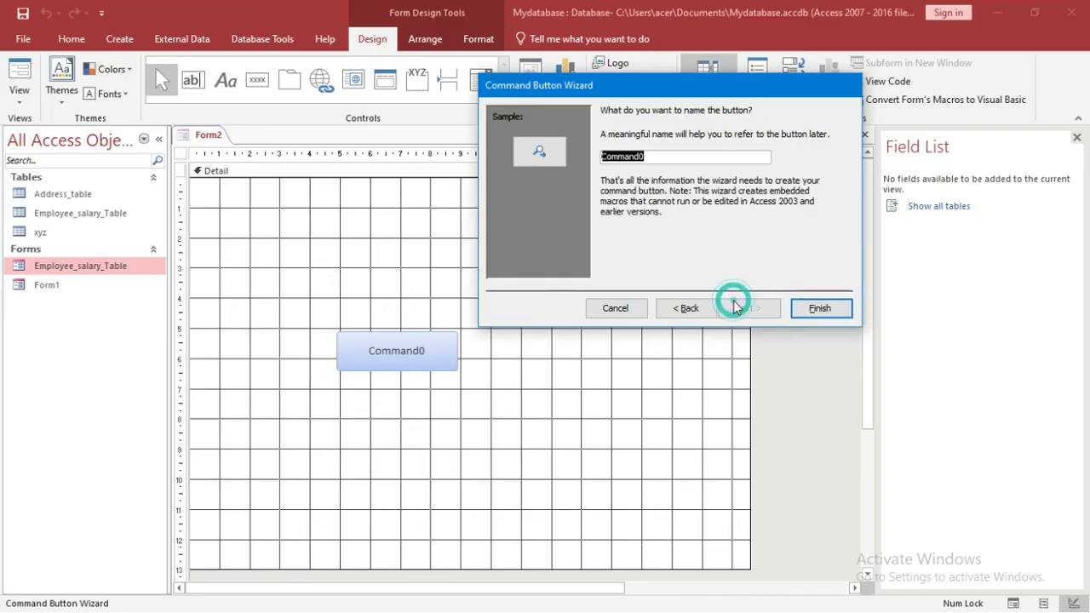
left_click(823, 308)
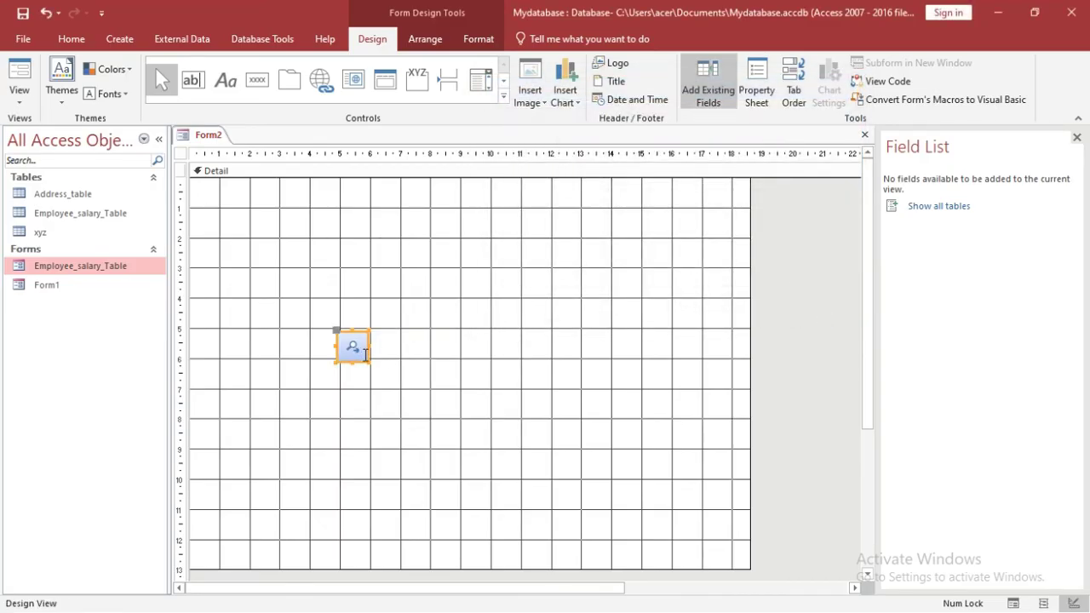
Step: Delete the Command0 button and add a 'Name:' label at the form's top-left
key("Delete")
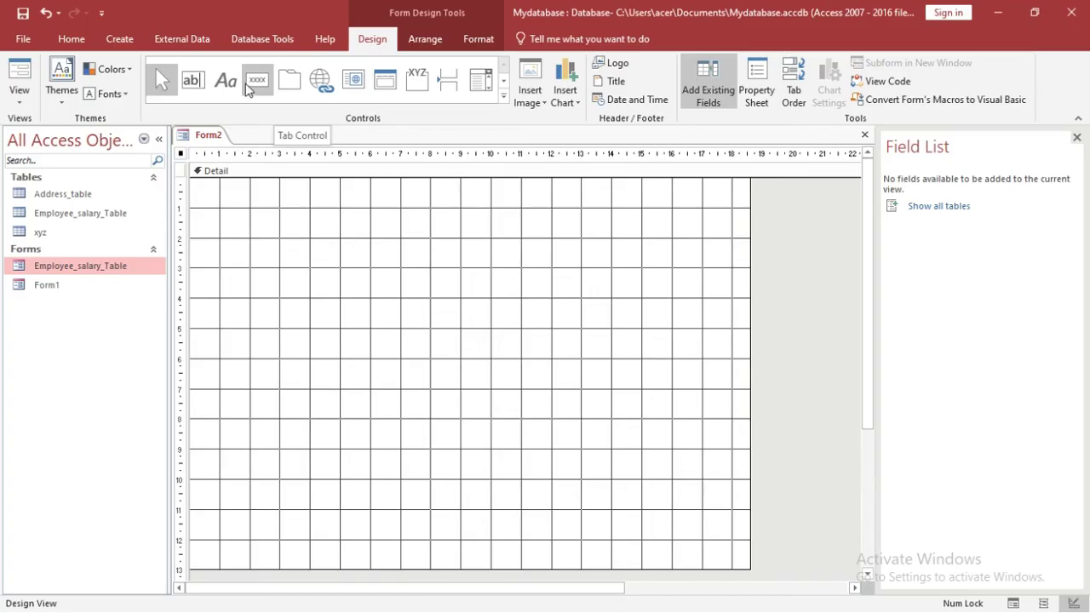
left_click(227, 81)
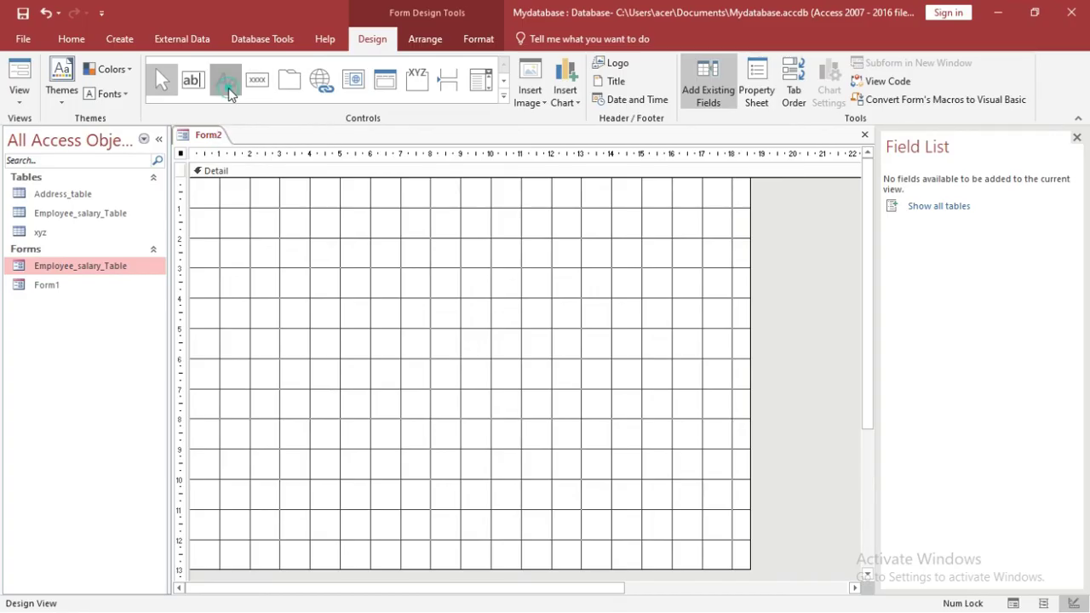
left_click_drag(226, 210, 340, 252)
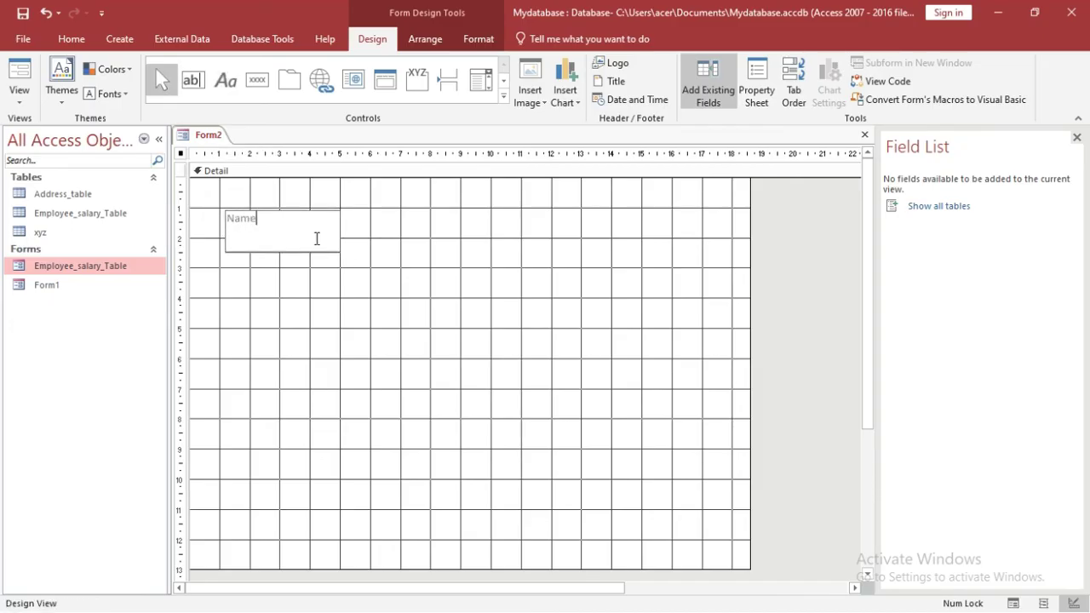
left_click(323, 239)
left_click(367, 236)
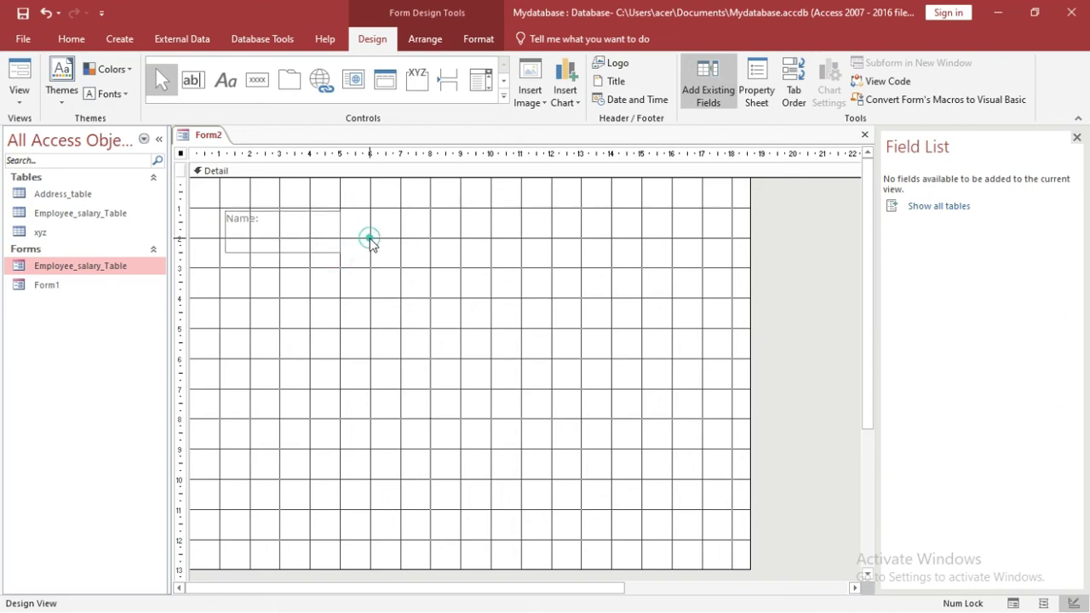
Step: Draw an unbound text box beside Name: and shrink the Name: label to fit
left_click(200, 82)
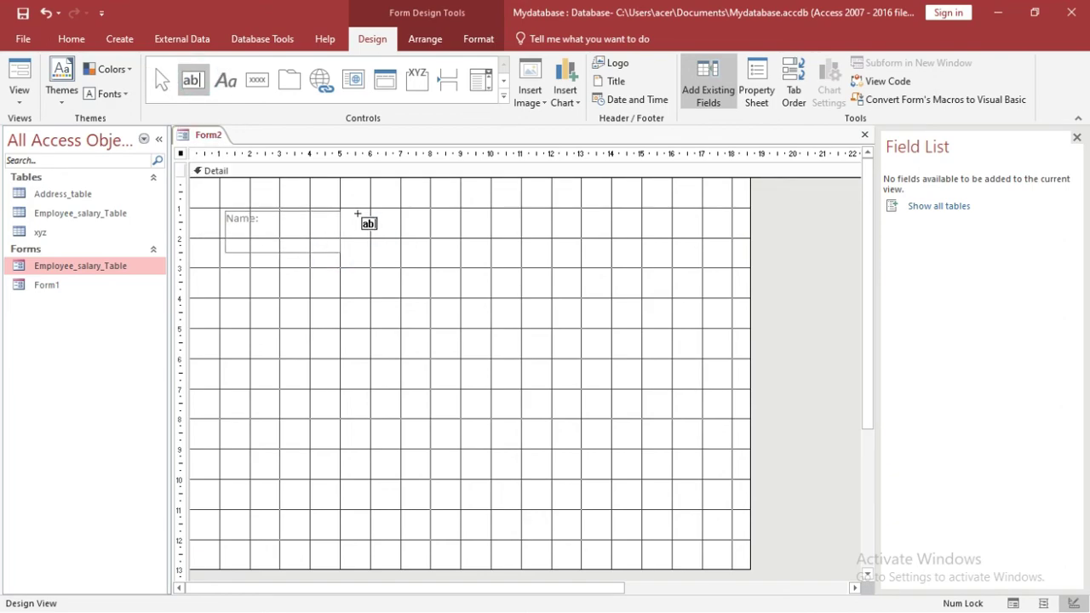
left_click_drag(362, 211, 540, 243)
left_click(397, 225)
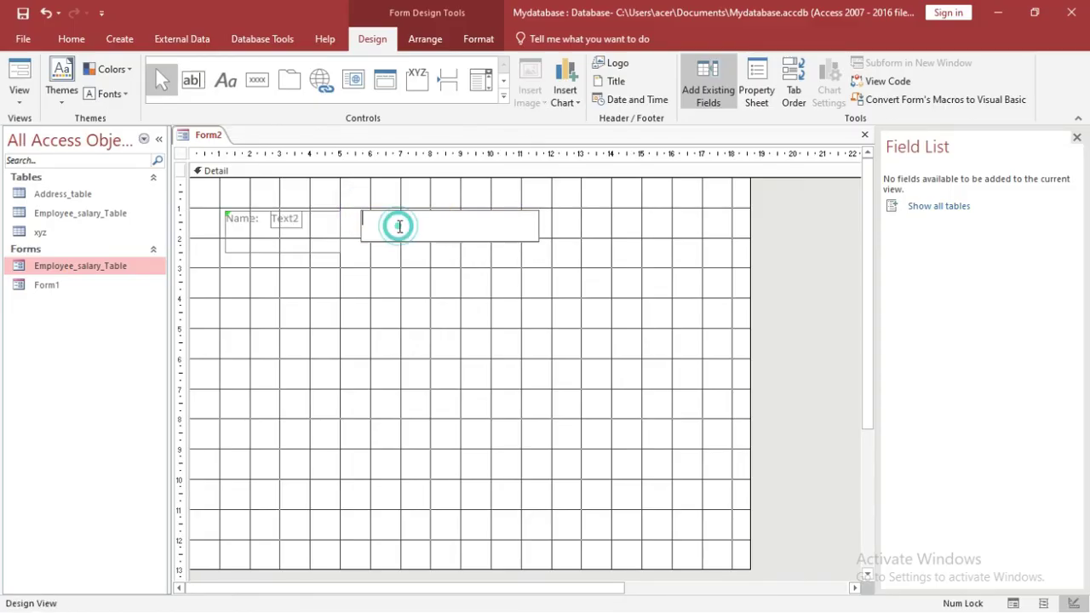
type("ljldjflkajsdfkljfkls")
key("BackSpace")
key("BackSpace")
key("BackSpace")
key("BackSpace")
key("BackSpace")
key("BackSpace")
key("BackSpace")
key("BackSpace")
key("BackSpace")
key("BackSpace")
key("BackSpace")
key("BackSpace")
key("BackSpace")
key("BackSpace")
key("BackSpace")
key("BackSpace")
key("BackSpace")
left_click(316, 258)
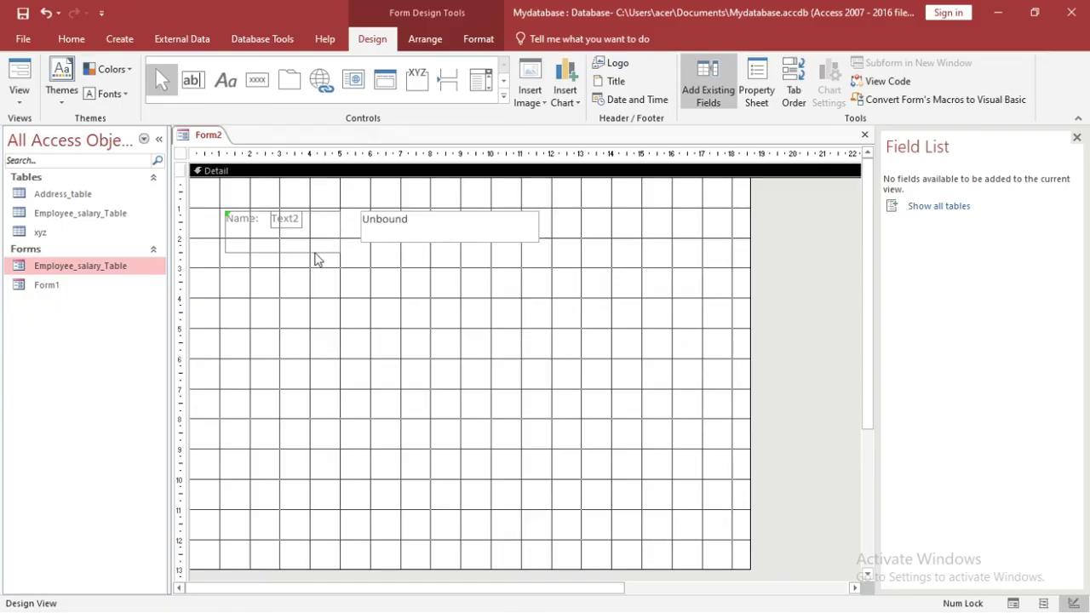
left_click(314, 251)
left_click(341, 251)
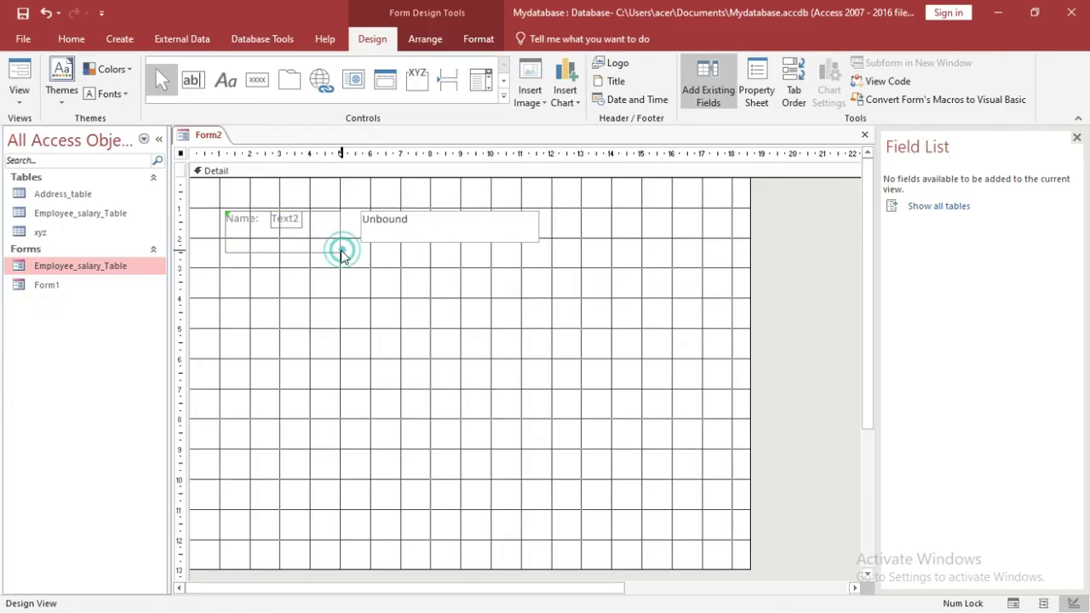
left_click(341, 250)
left_click_drag(341, 253, 302, 238)
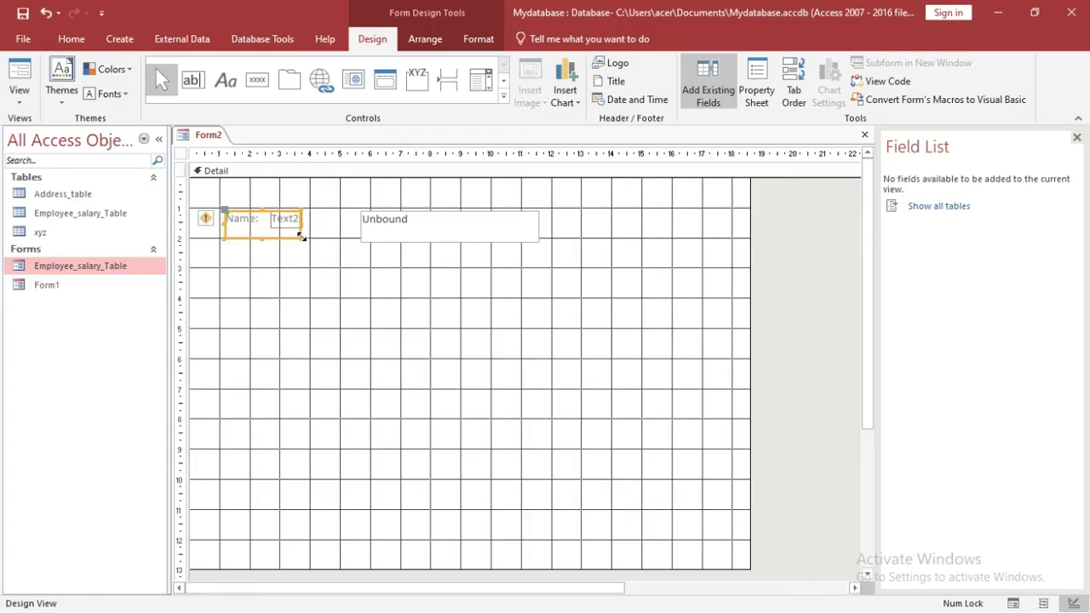
Step: Copy the label and text box below, changing the copied label to 'F Name:'
key("ctrl+c")
key("ctrl+v")
left_click(382, 237)
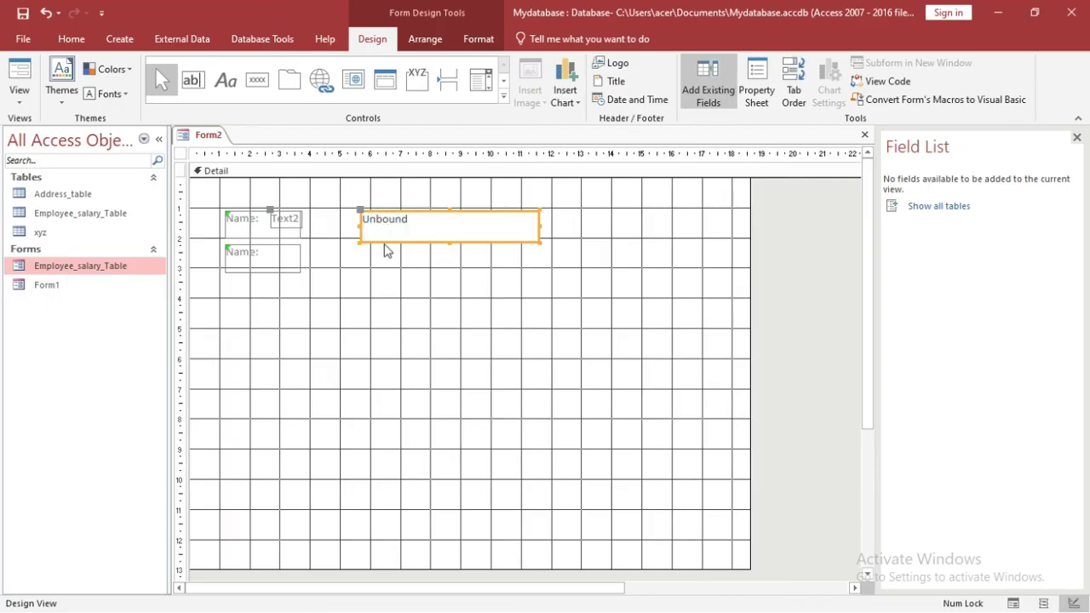
key("ctrl+c")
key("ctrl+v")
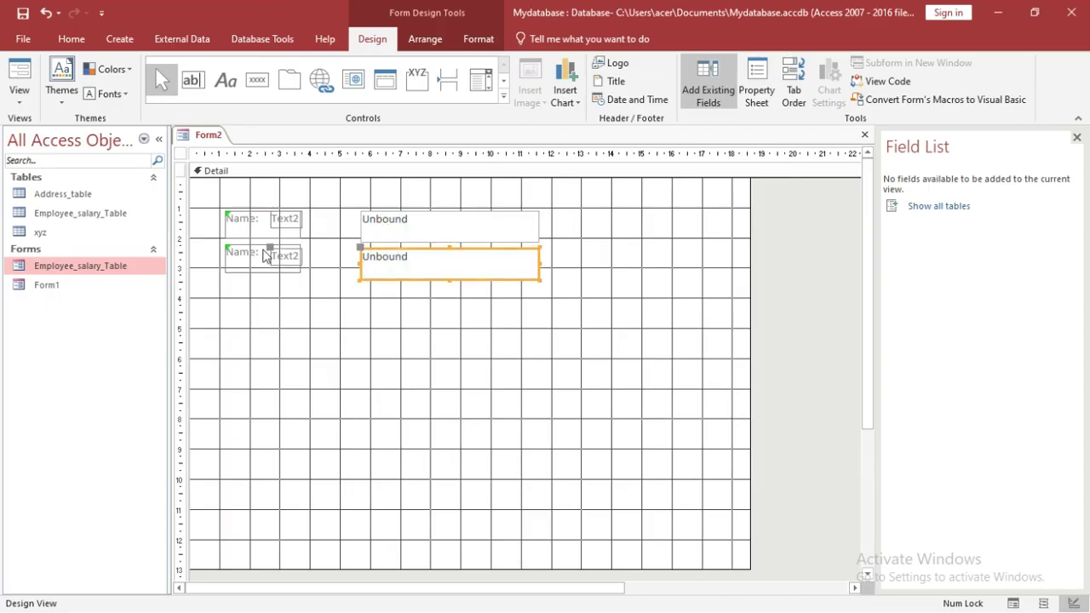
left_click(252, 253)
left_click(250, 253)
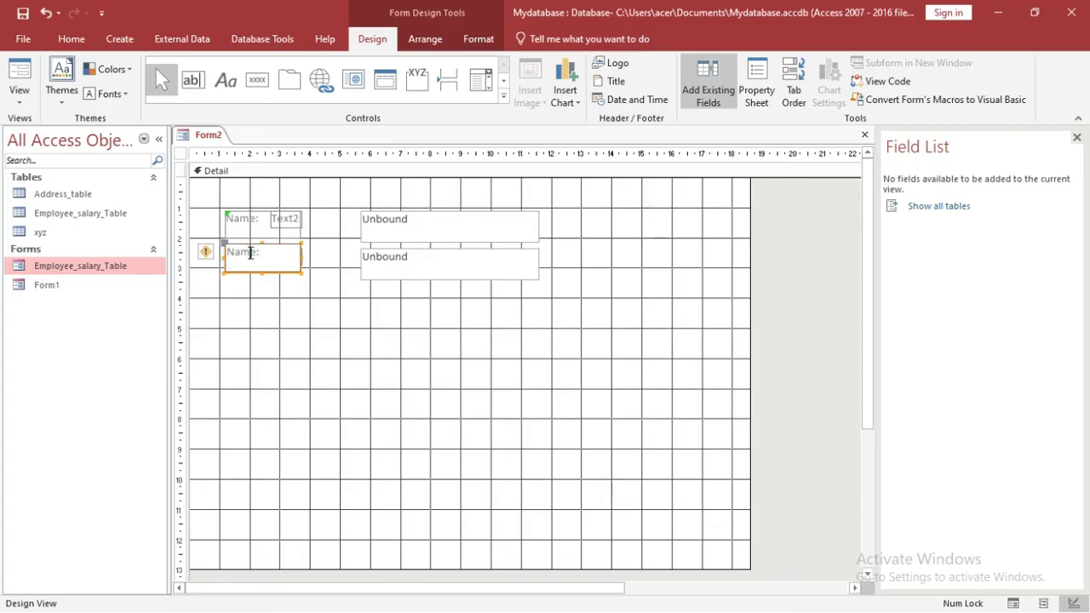
left_click(251, 253)
type("F")
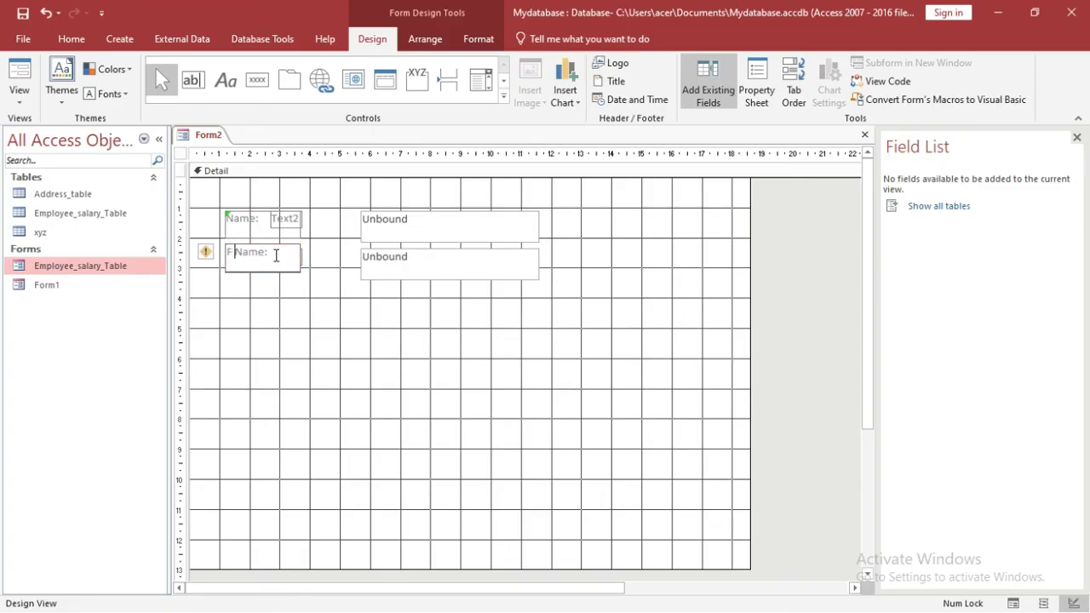
left_click(408, 259)
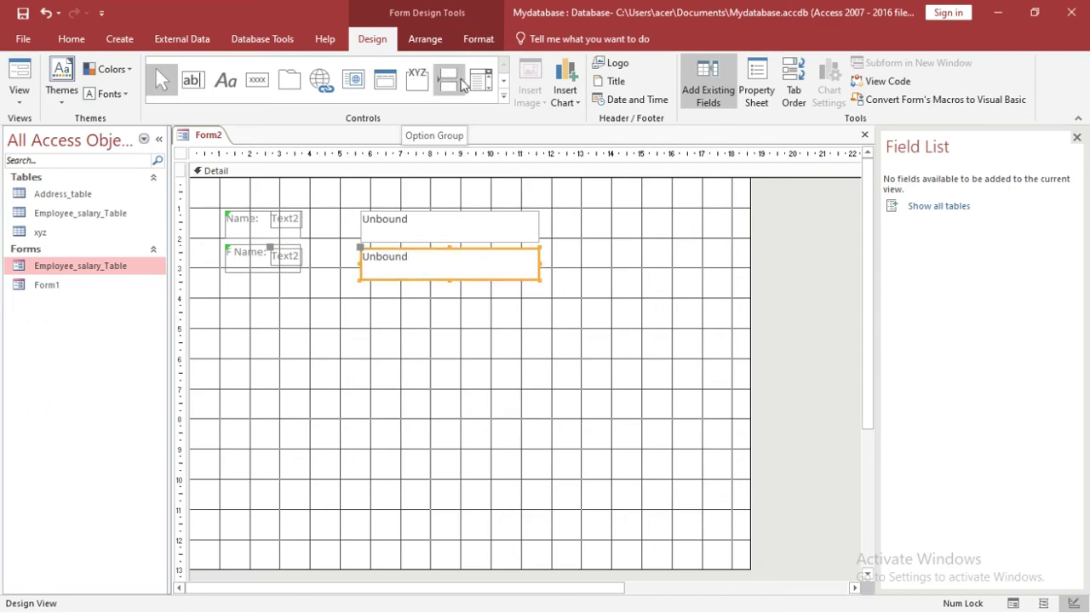
Step: Draw an option button below the text boxes and label it Male
left_click(504, 96)
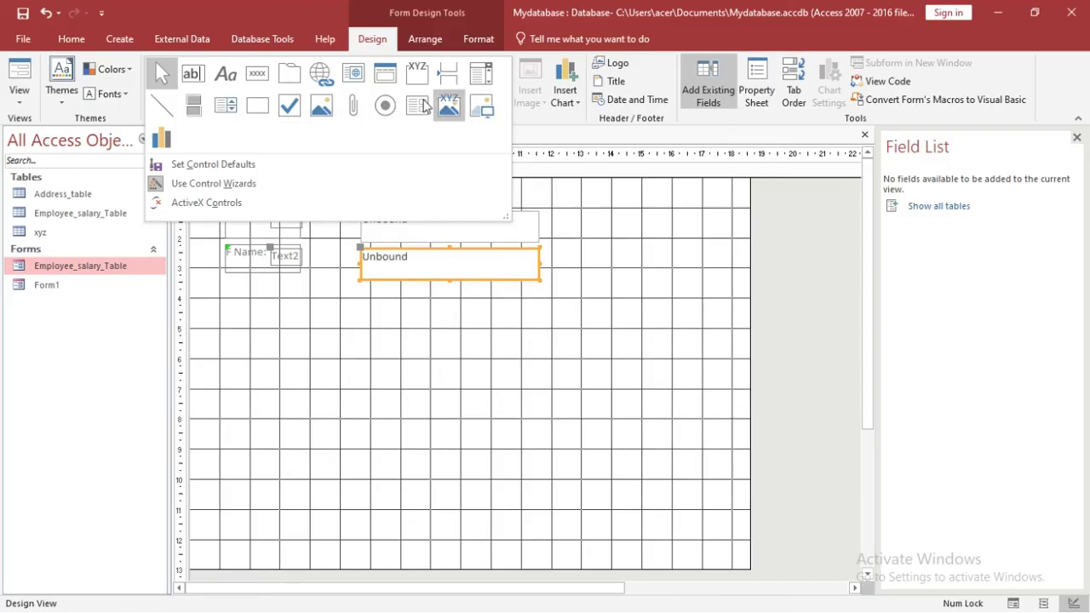
left_click(385, 104)
left_click_drag(325, 361, 349, 391)
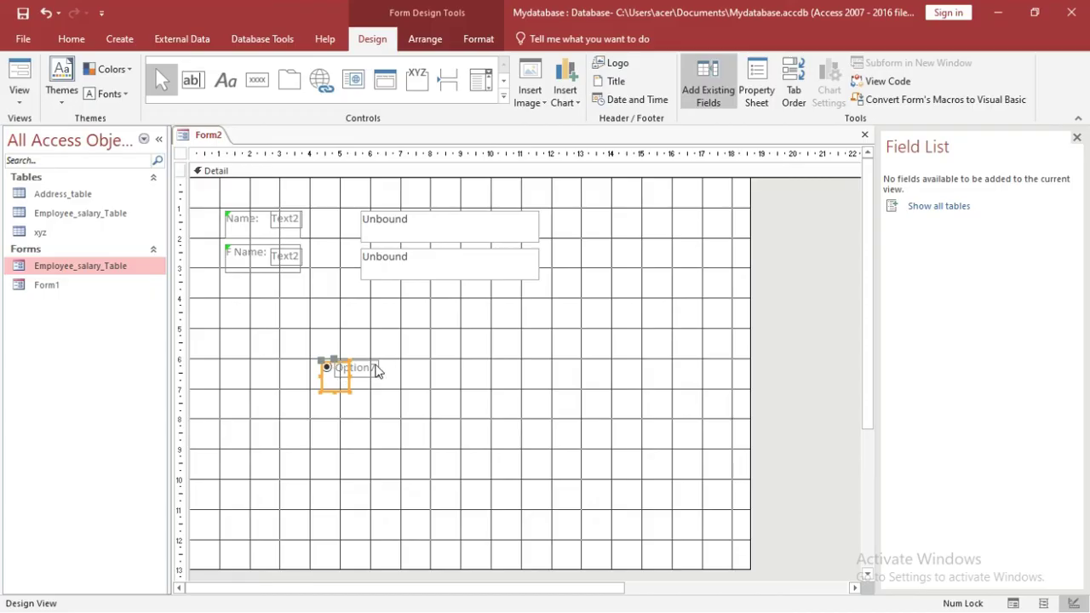
double_click(366, 367)
left_click(367, 368)
type("MA")
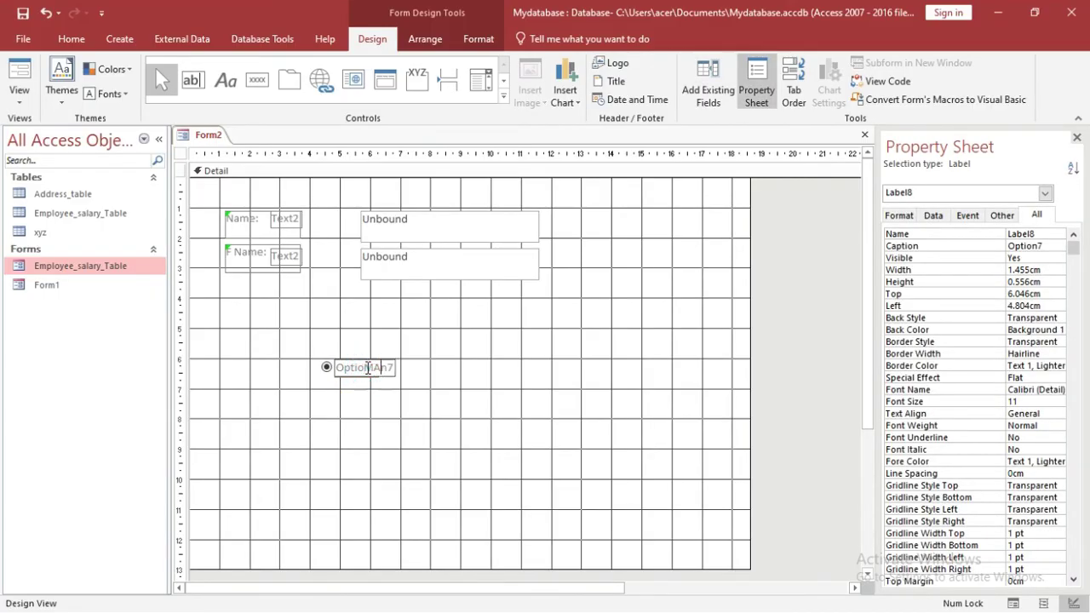
key("BackSpace")
key("BackSpace")
key("BackSpace")
key("BackSpace")
key("BackSpace")
key("BackSpace")
key("BackSpace")
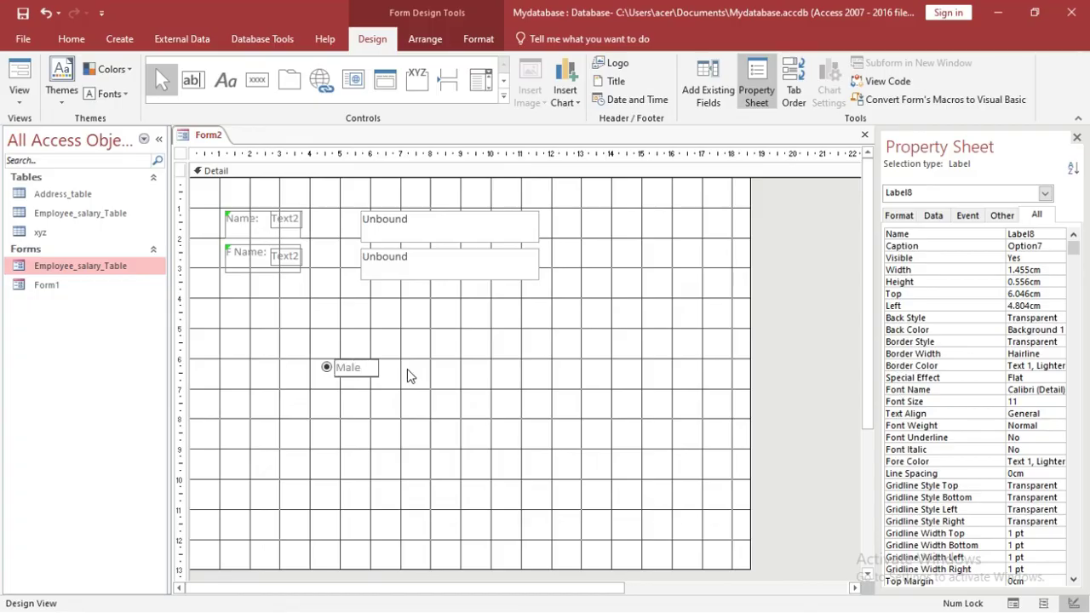
left_click(408, 376)
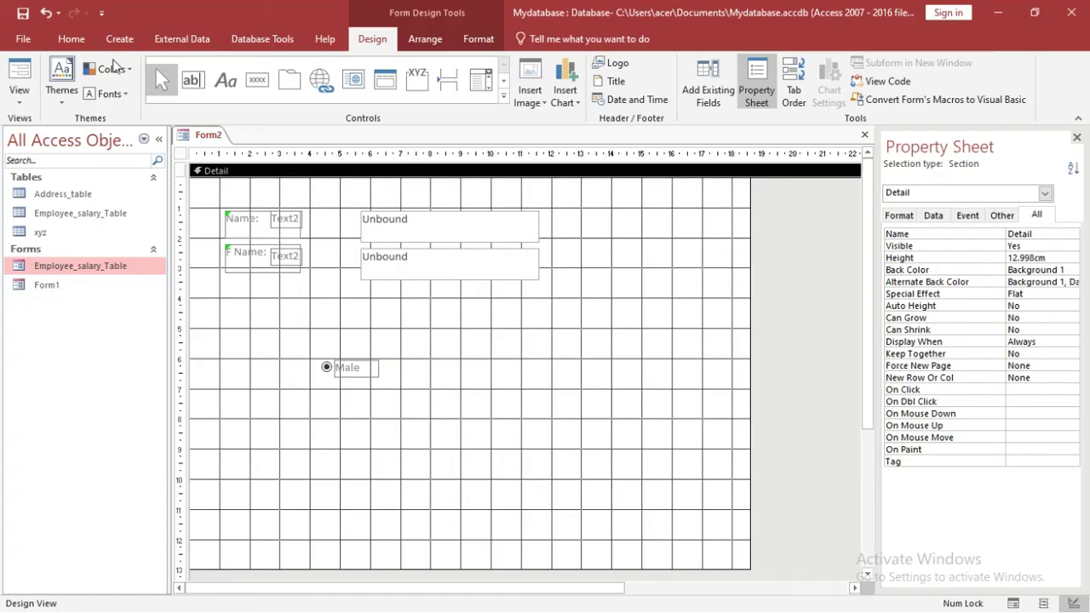
Step: Preview Form2 in Form View, then return it to Design View
left_click(19, 94)
left_click(34, 128)
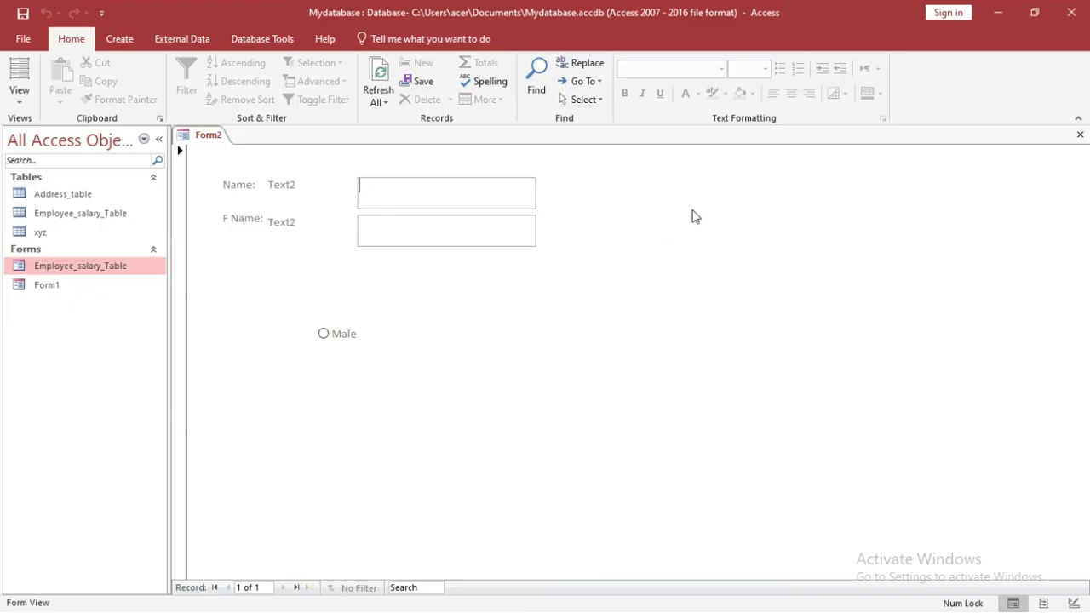
left_click(19, 95)
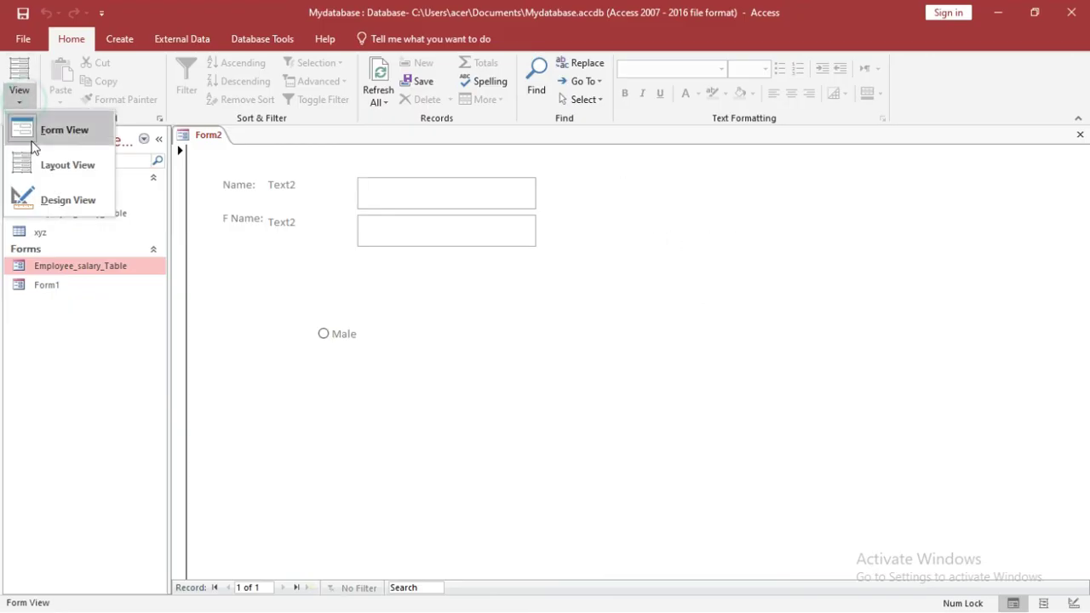
left_click(49, 201)
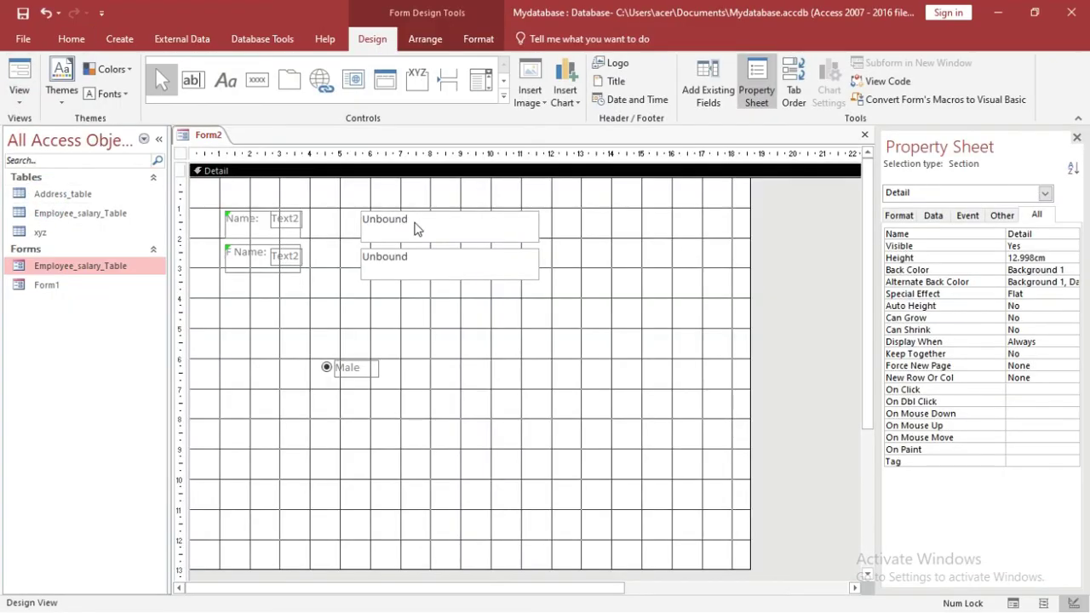
Step: Draw an image frame at Form2's top right showing the MyPic.jpg photo
left_click(503, 96)
left_click(482, 106)
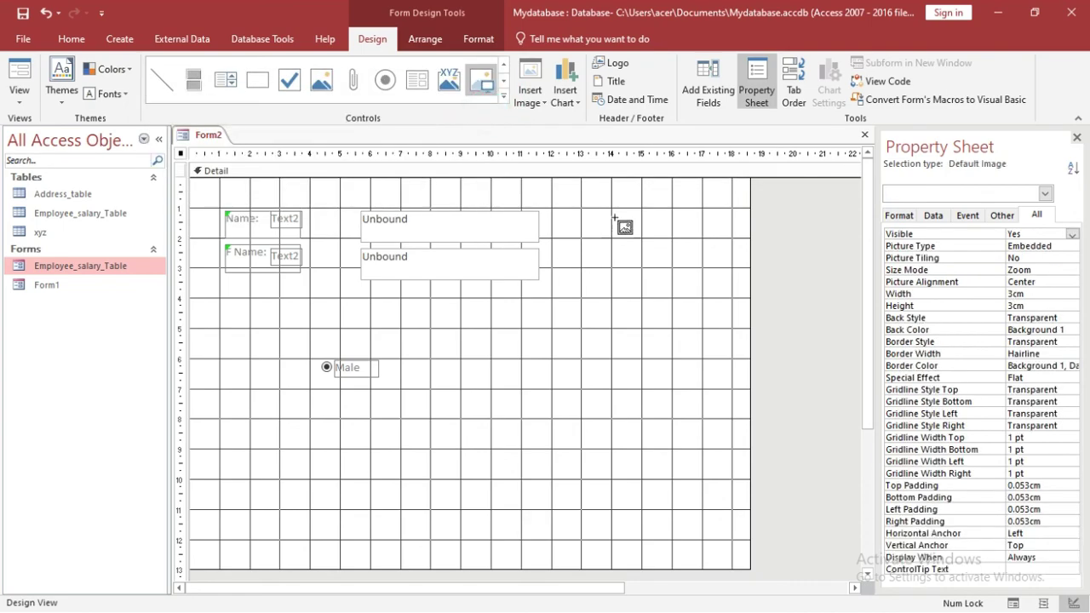
left_click_drag(610, 212, 721, 325)
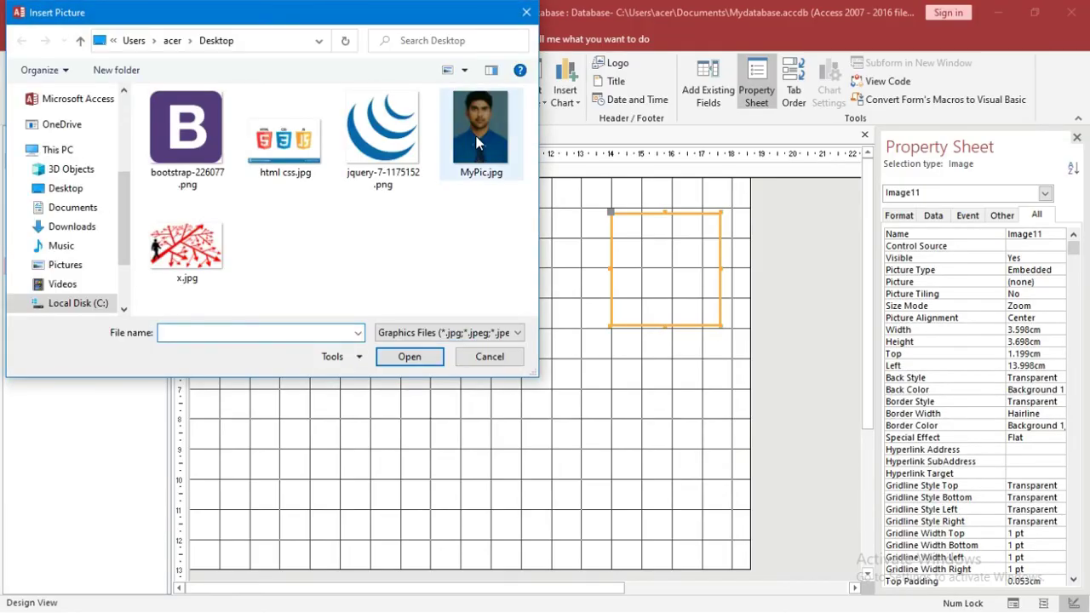
double_click(475, 135)
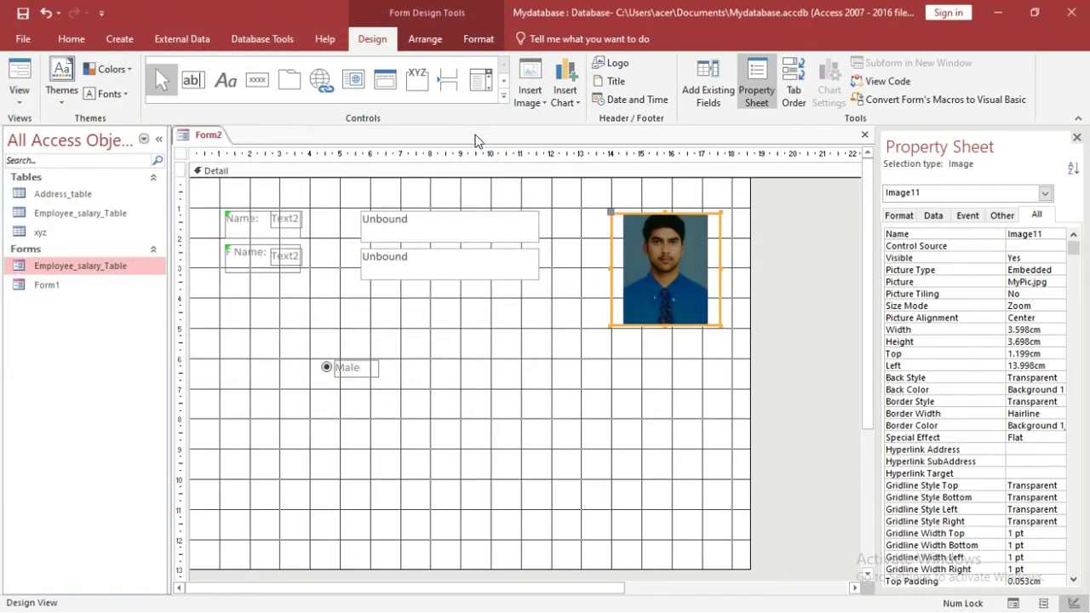
left_click(18, 95)
Step: Preview Form2 with its photo in Form View, then close the Form2 tab
left_click(37, 129)
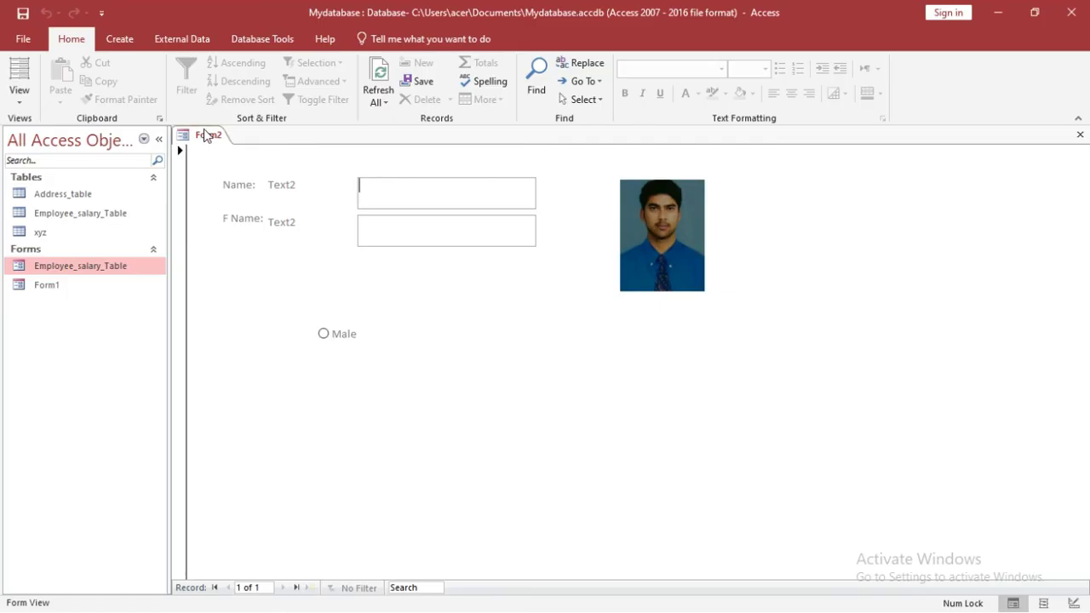
right_click(200, 134)
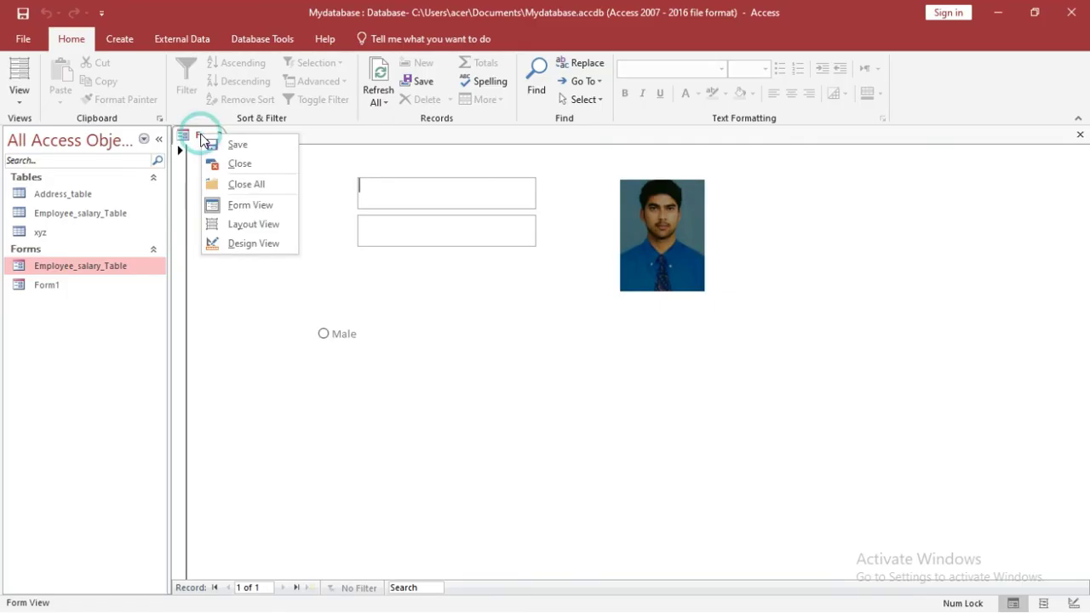
left_click(197, 135)
right_click(196, 132)
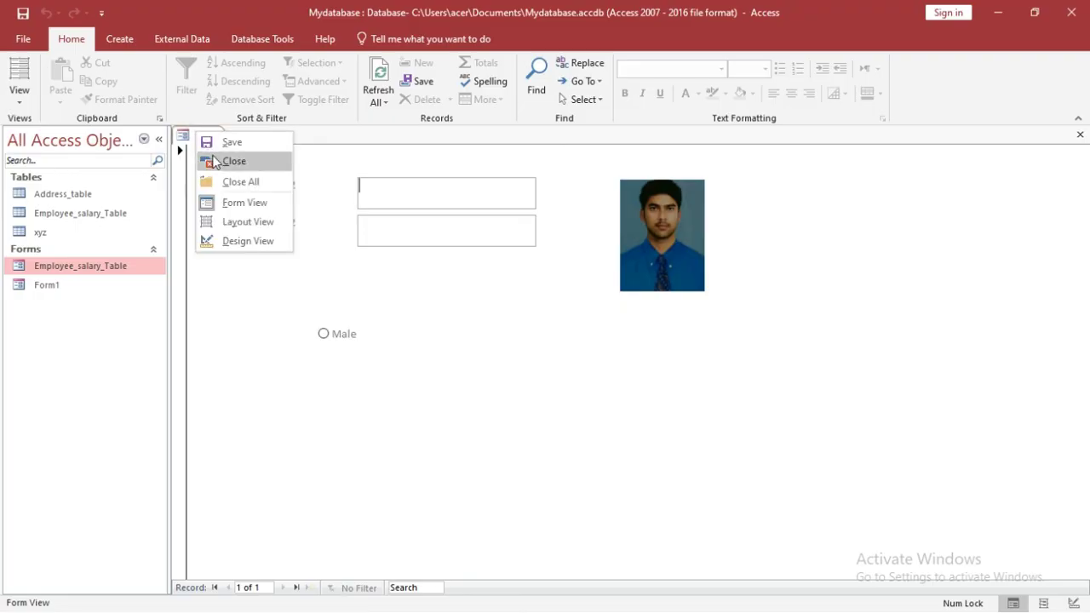
left_click(234, 161)
left_click(119, 38)
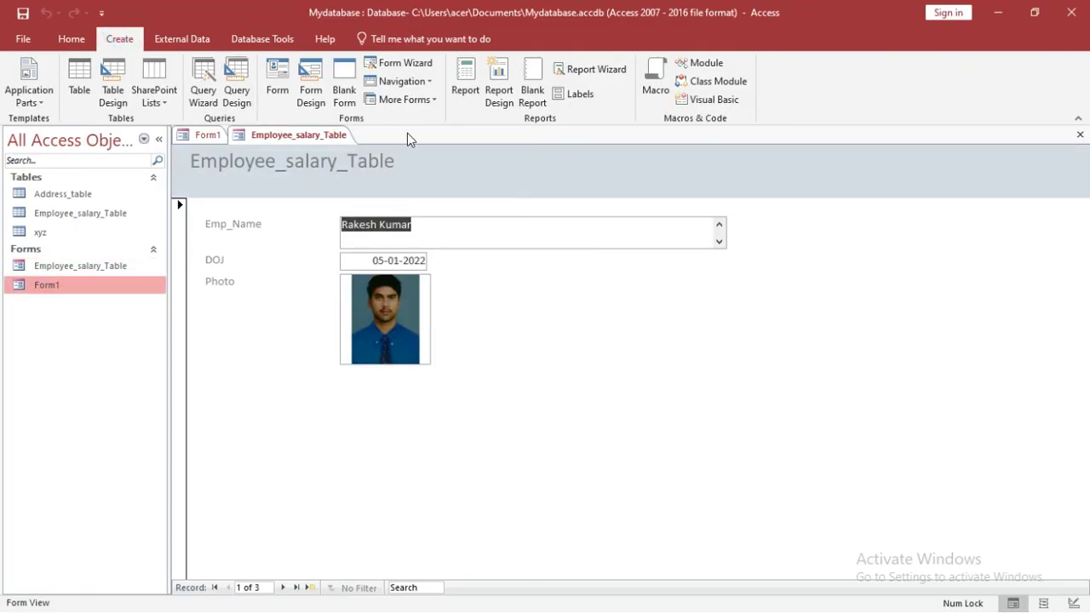
Step: Create a blank form and expand Employee_salary_Table in the Field List's all-tables view
left_click(347, 89)
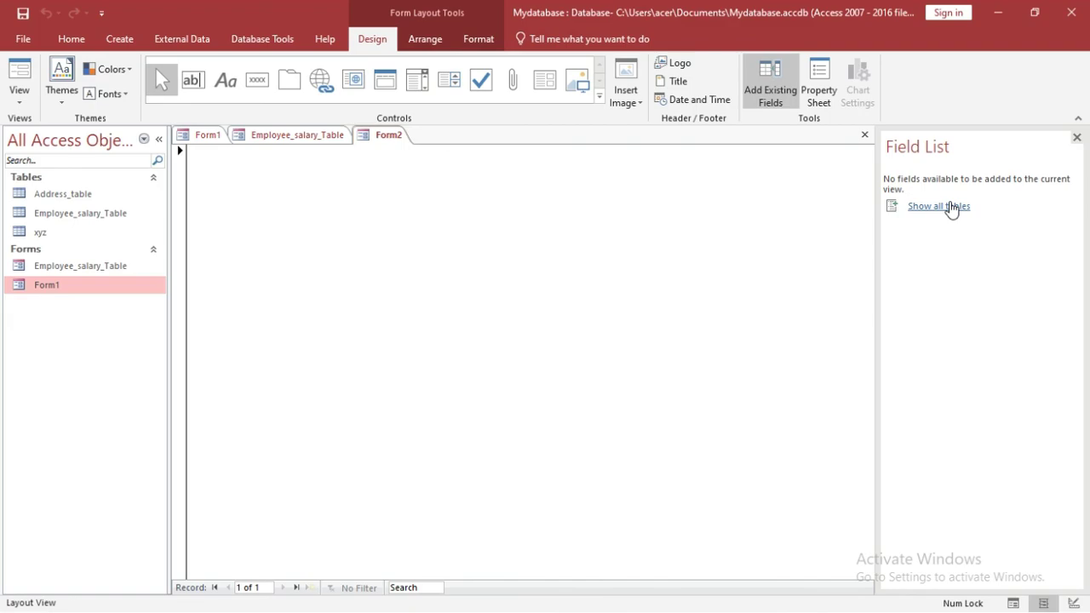
left_click(952, 210)
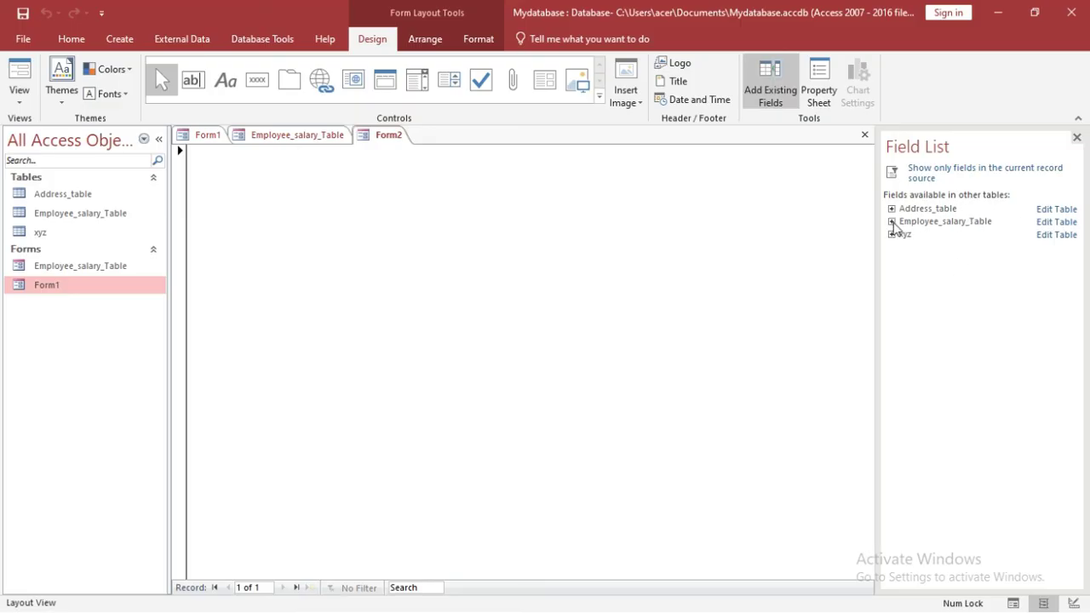
left_click(892, 221)
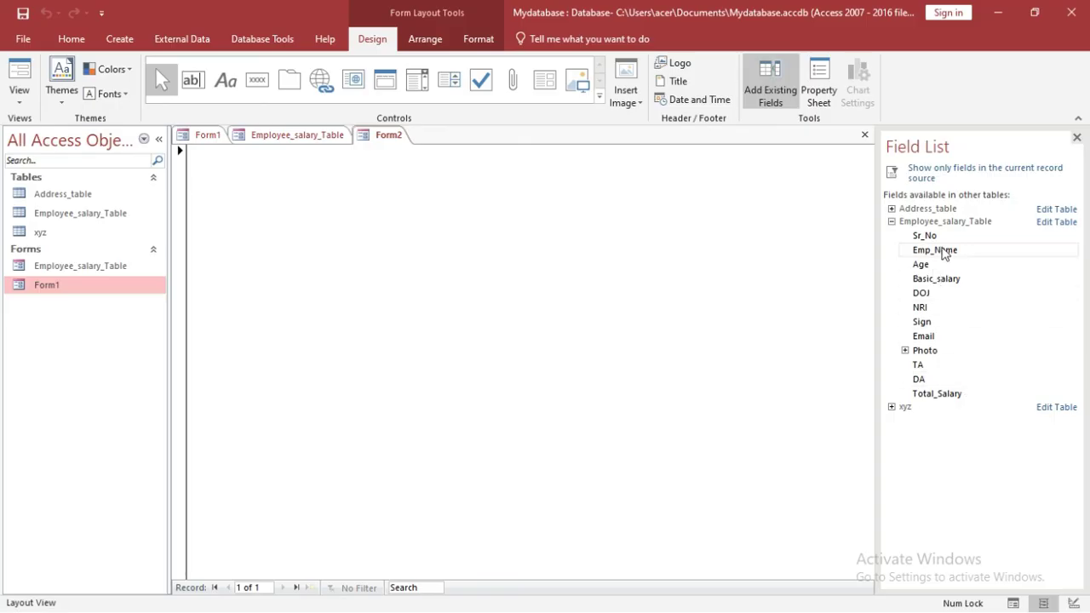
Step: Add the Emp_Name, DOJ and Email fields to the form and close the Field List
double_click(943, 250)
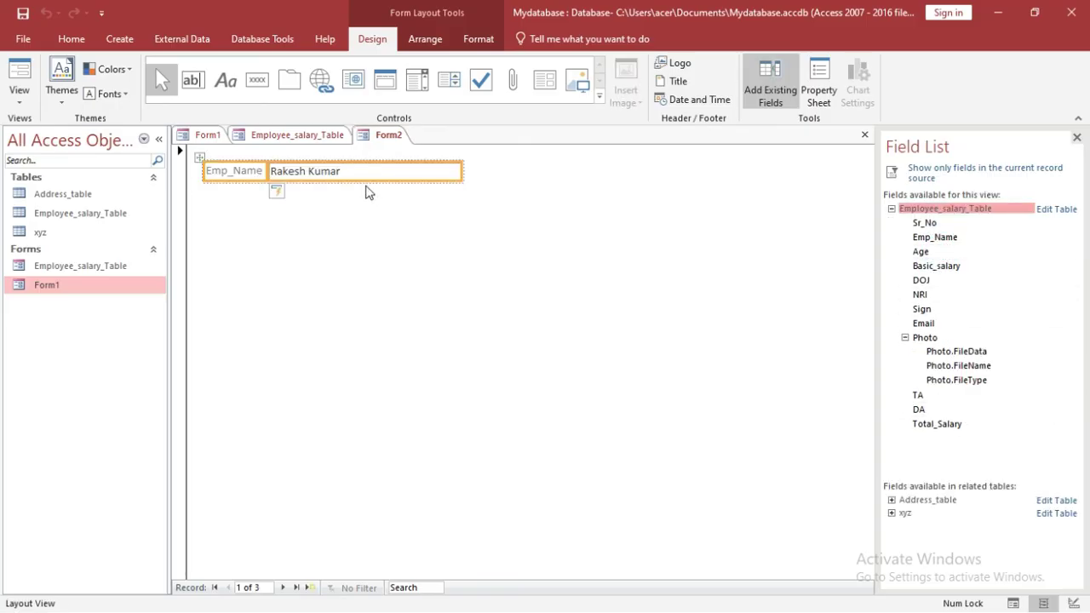
left_click(938, 279)
double_click(938, 279)
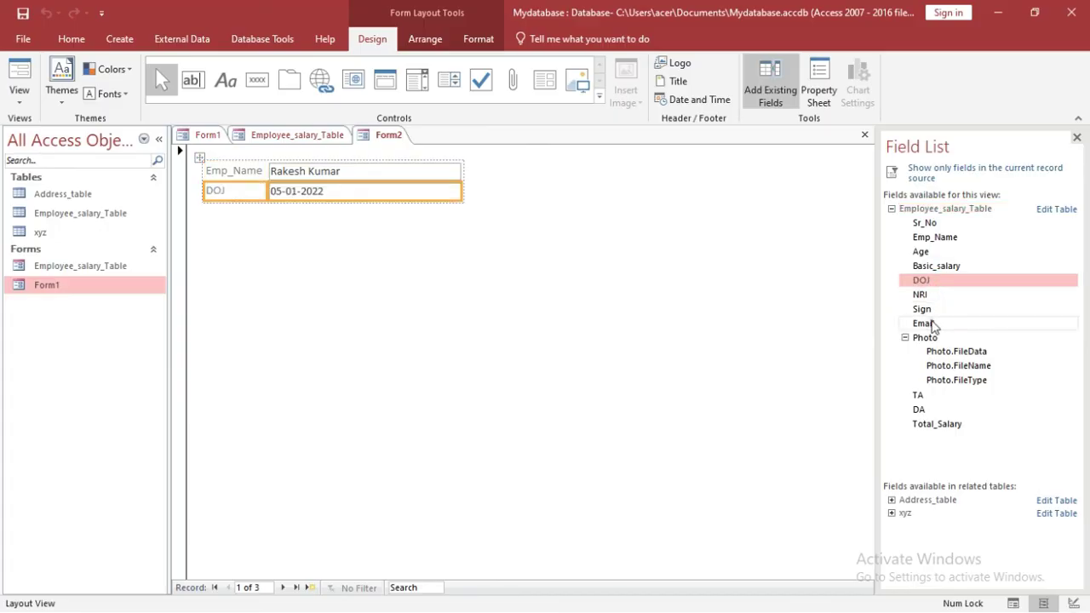
double_click(932, 322)
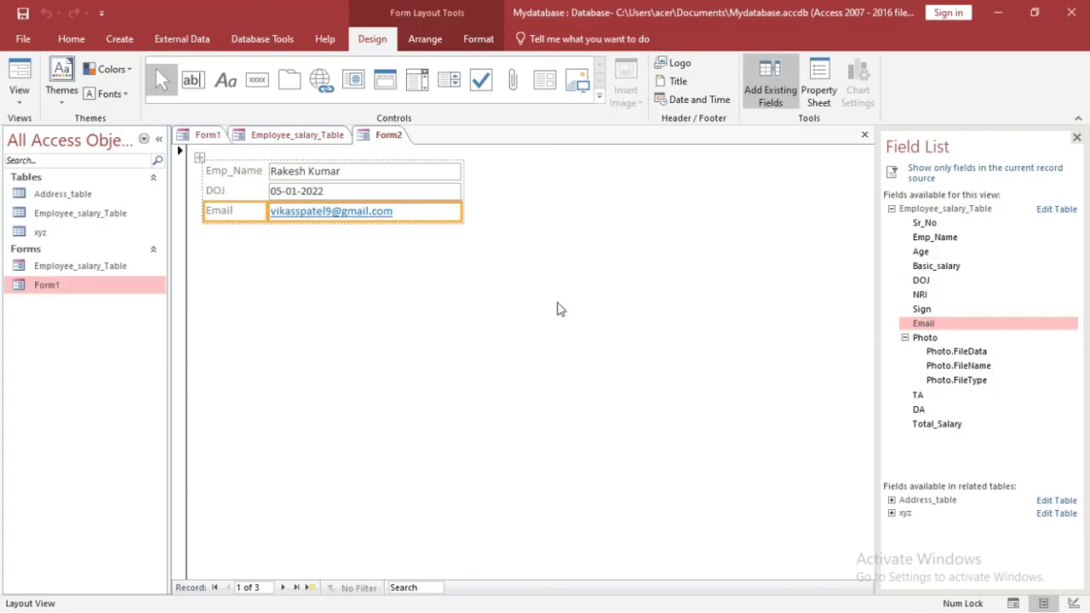
left_click(454, 321)
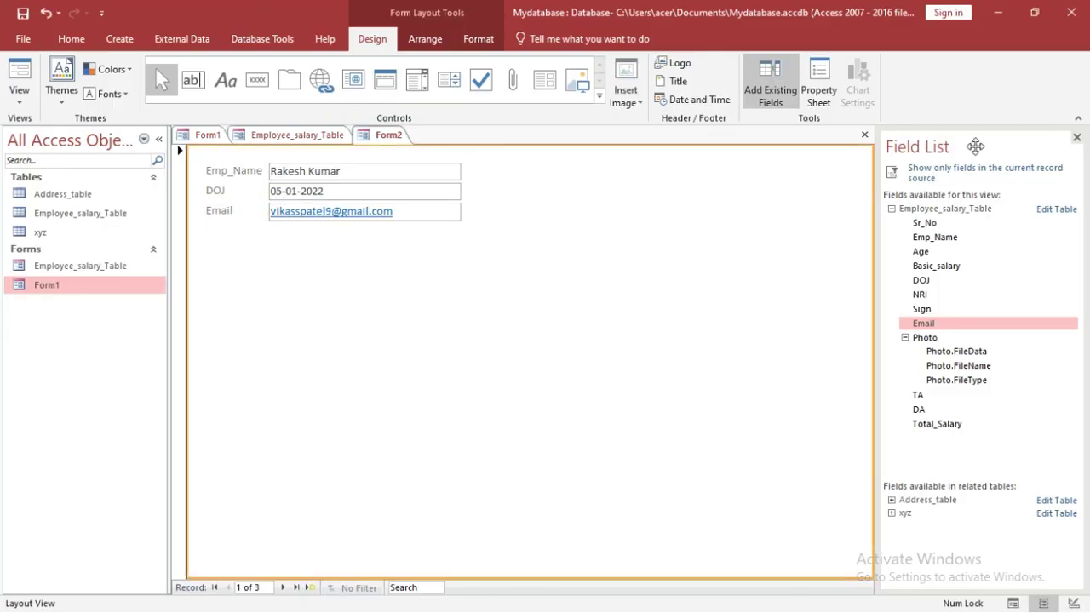
left_click(1078, 137)
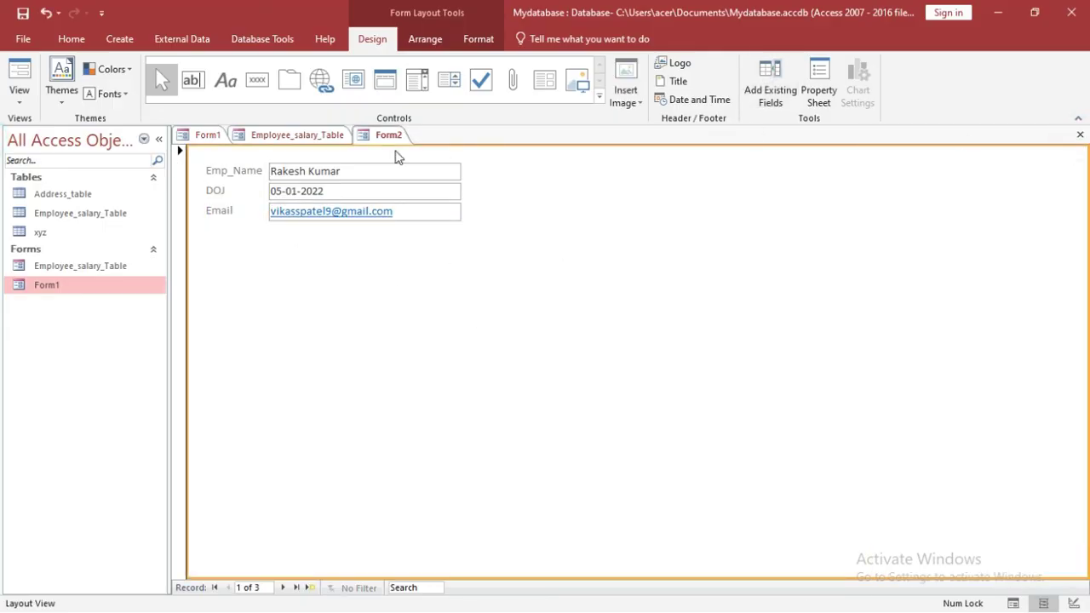
Step: Switch the form to Design View and drag the Email row's edge to make it taller
left_click(19, 95)
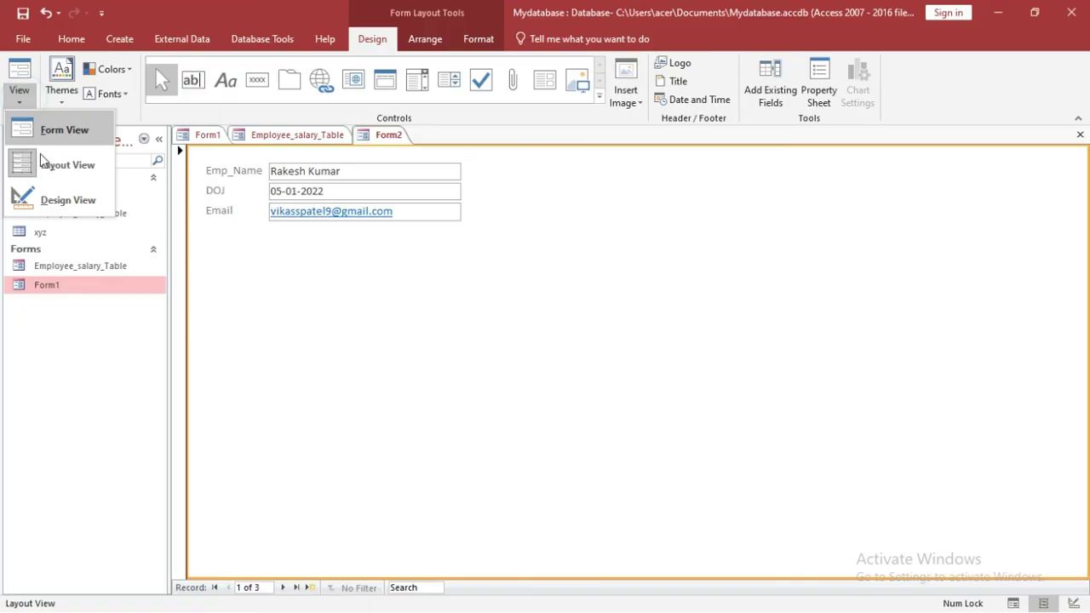
left_click(51, 203)
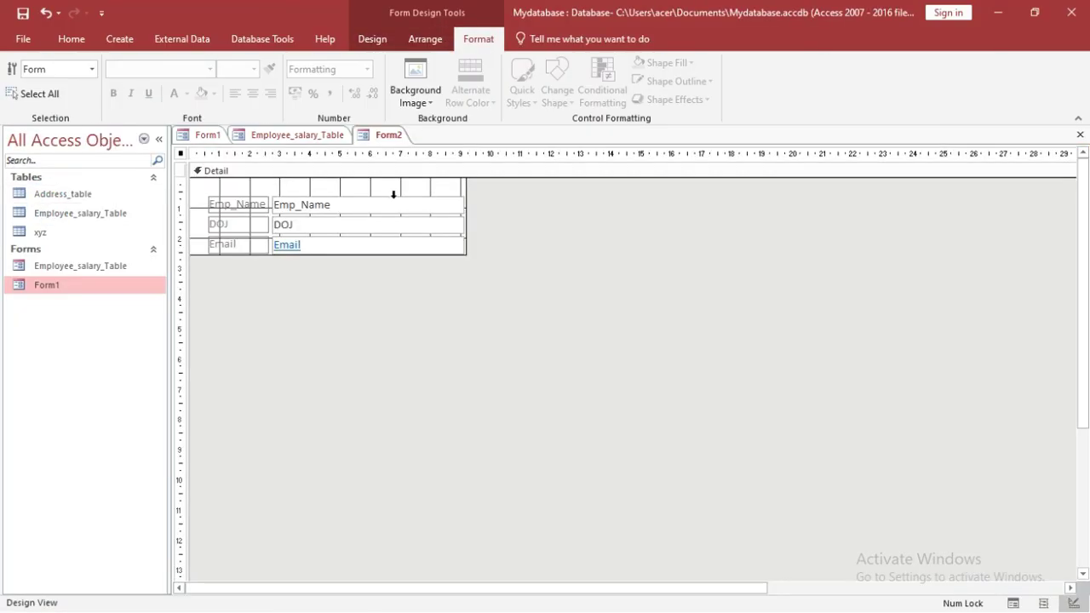
left_click(440, 180)
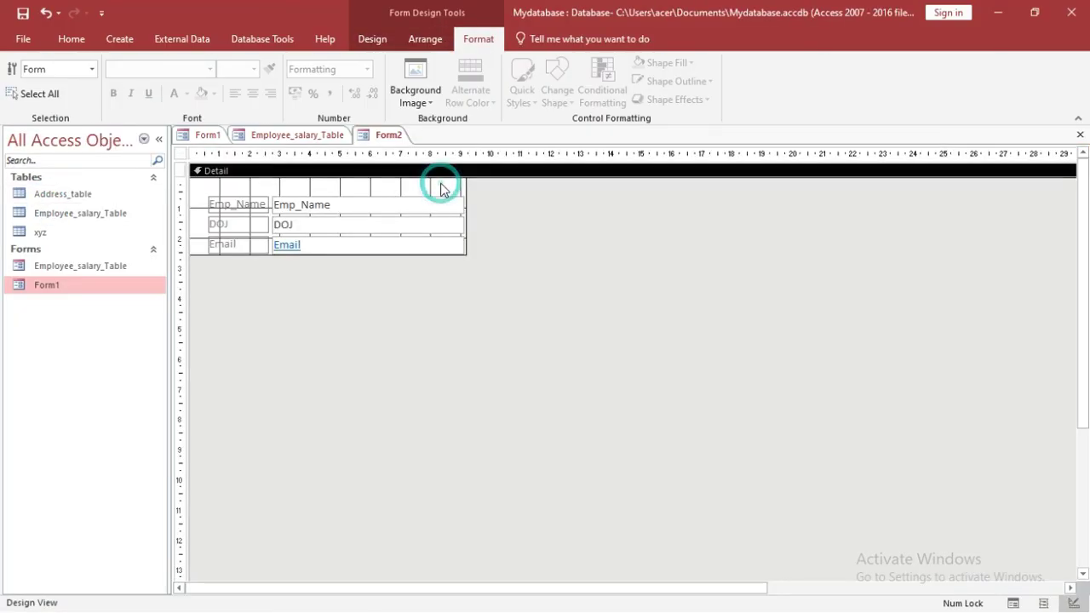
left_click(209, 195)
left_click_drag(384, 305, 385, 297)
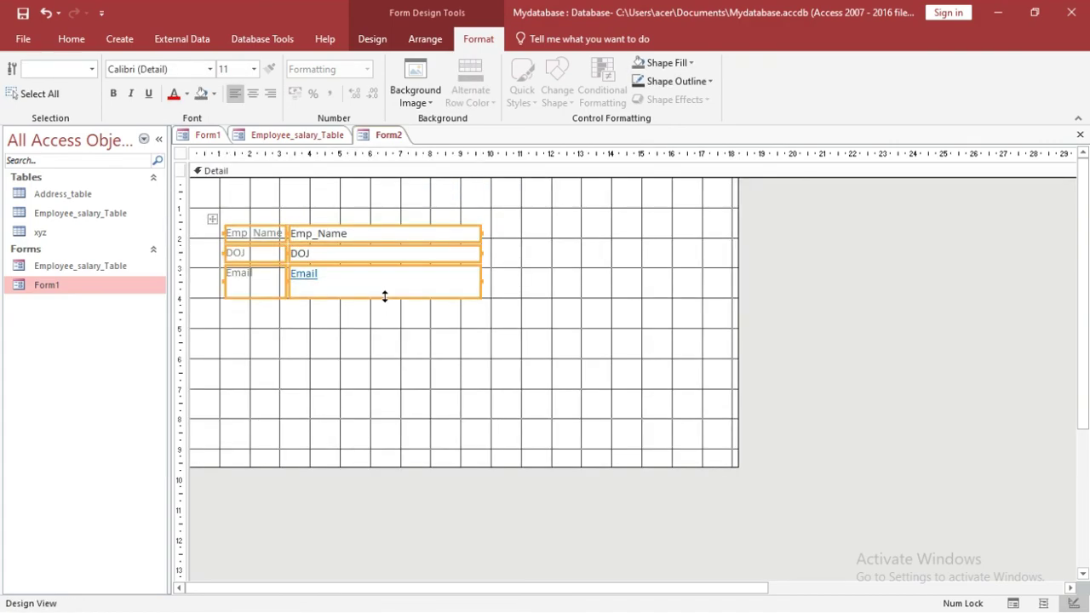
left_click(385, 303)
left_click(125, 36)
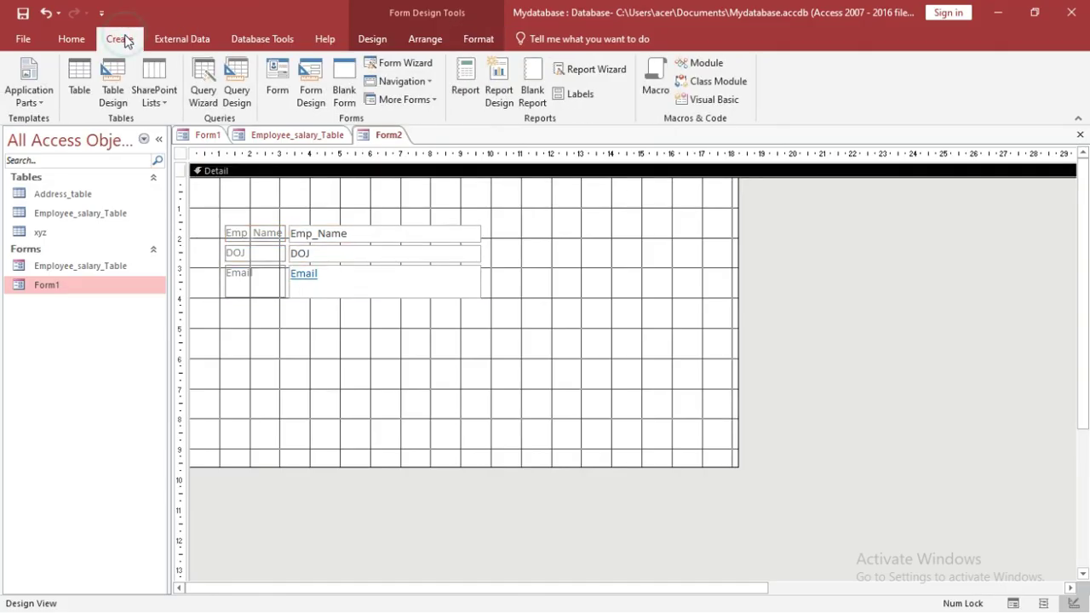
left_click(375, 40)
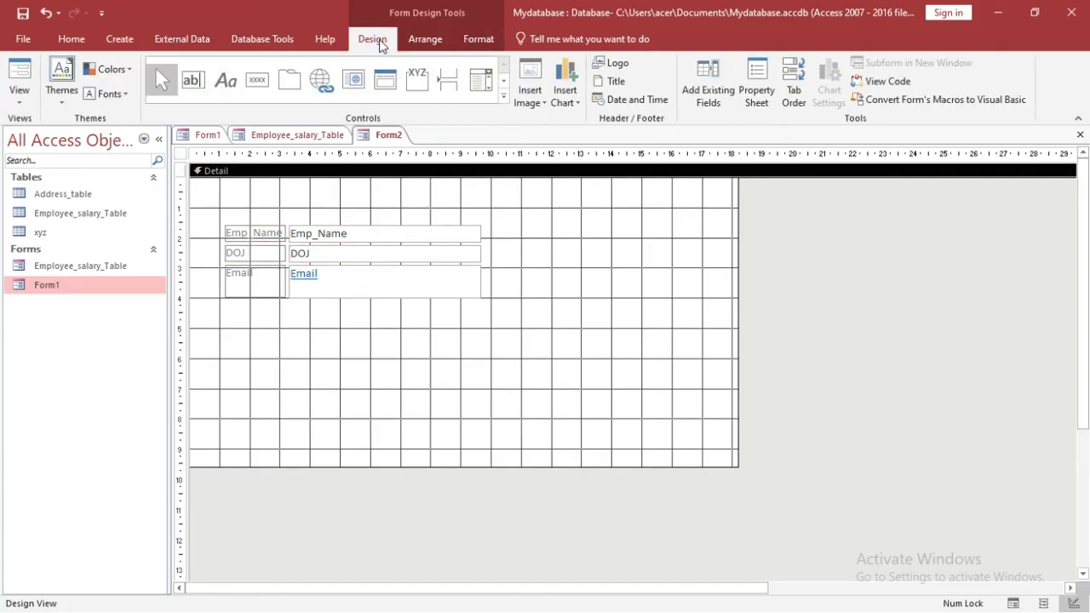
Step: Draw a command button below Email and pick the Record Operations 'Add New Record' action
left_click(271, 85)
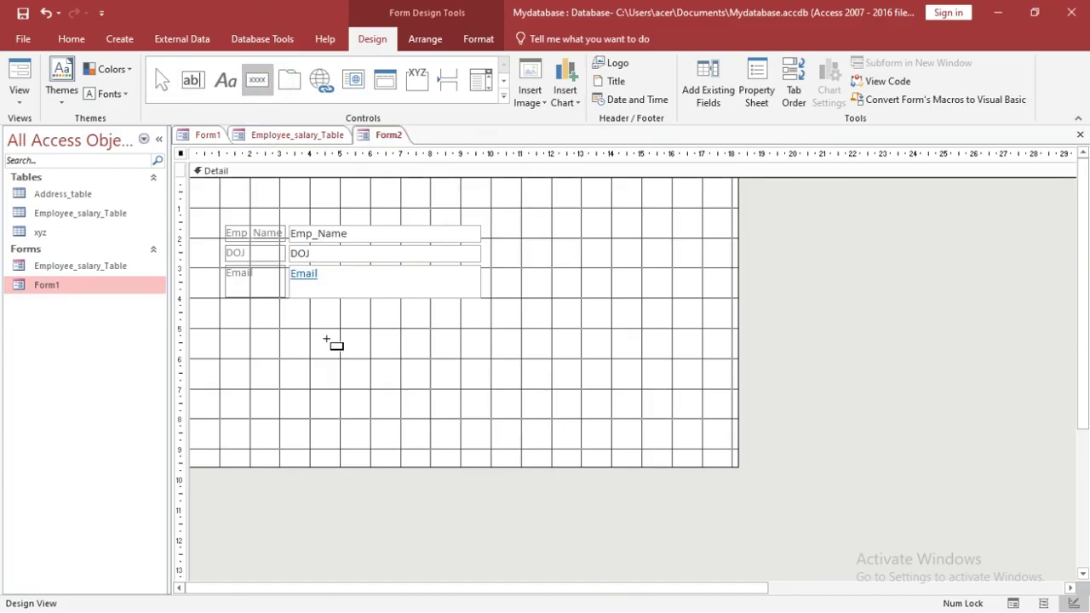
left_click_drag(278, 325, 368, 363)
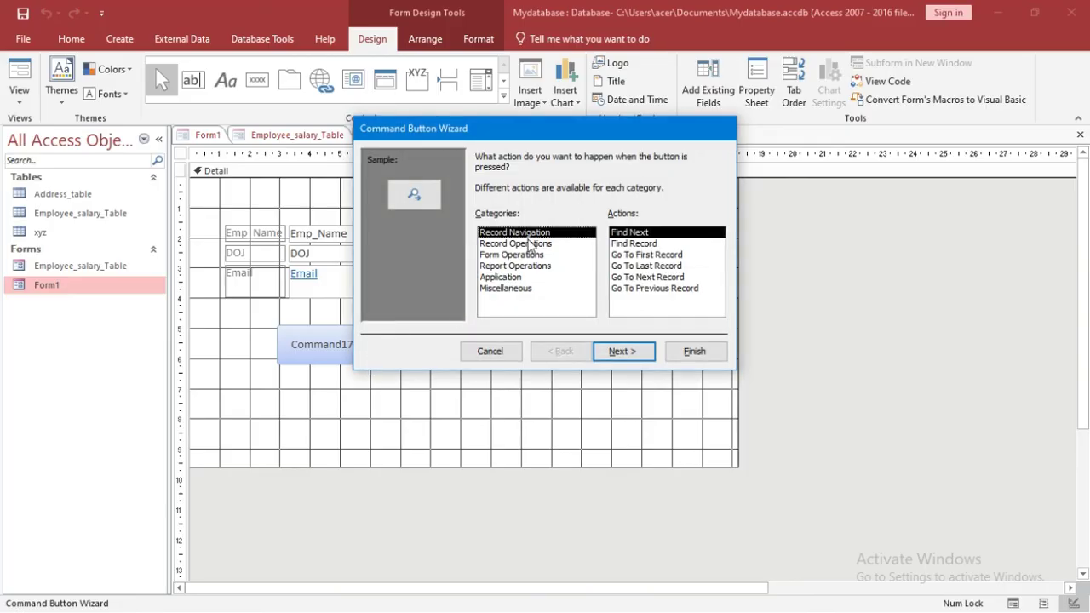
left_click(530, 244)
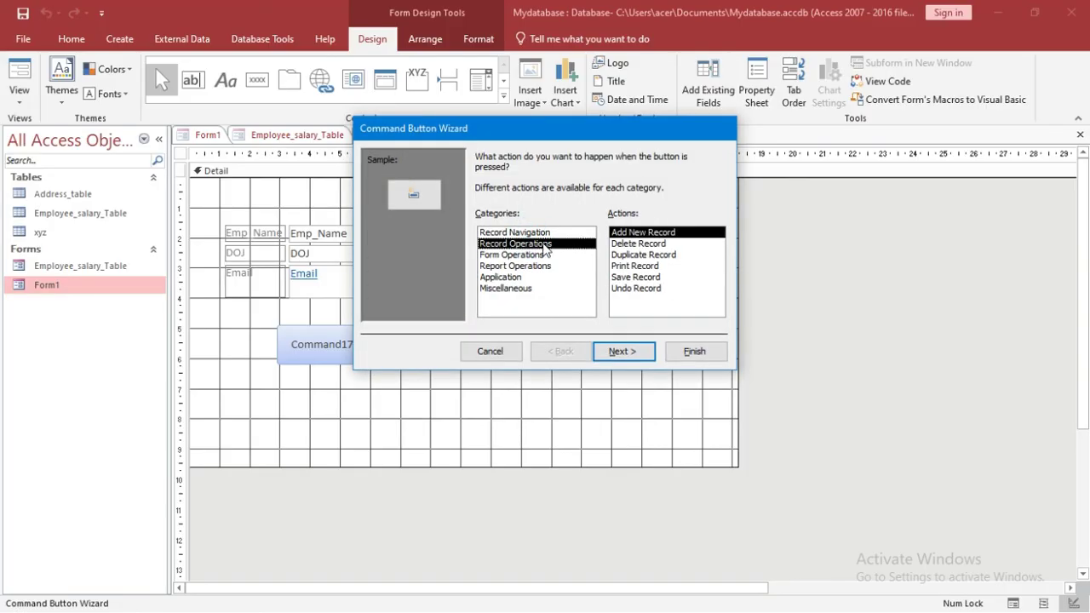
left_click(627, 281)
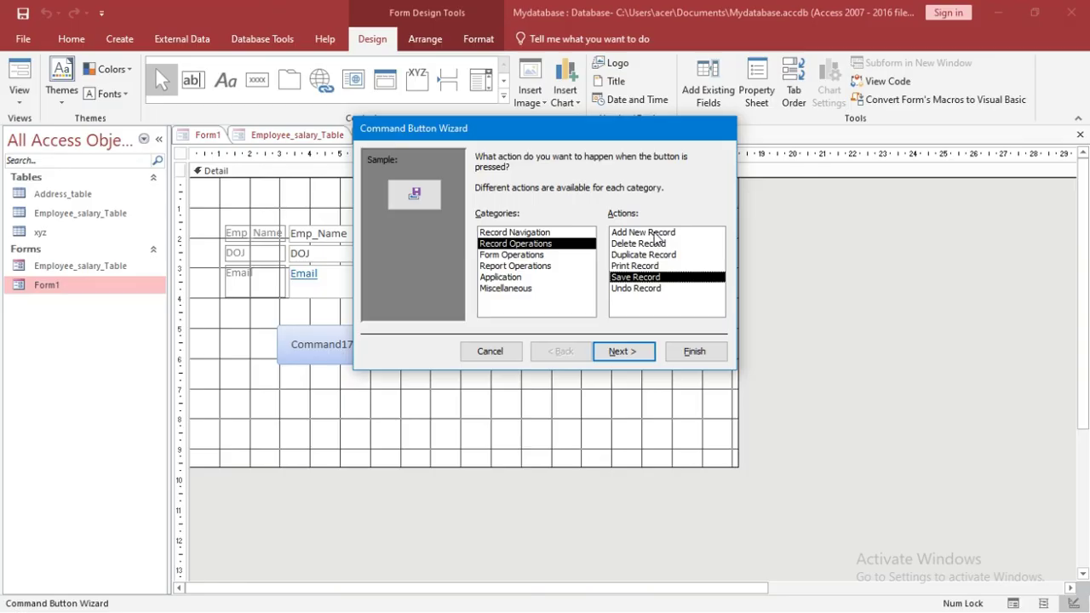
left_click(656, 237)
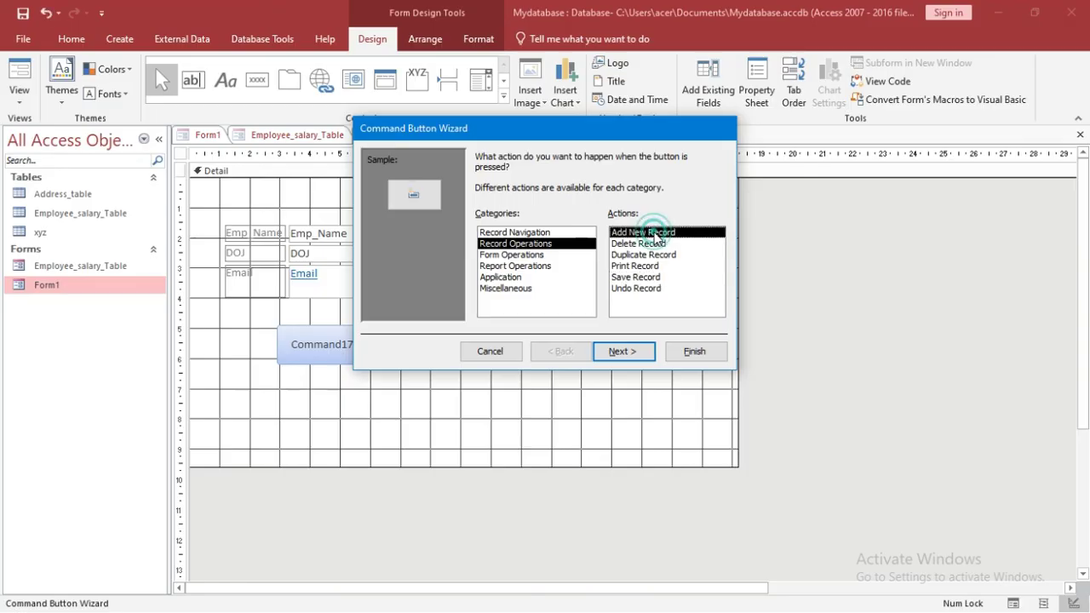
left_click(628, 350)
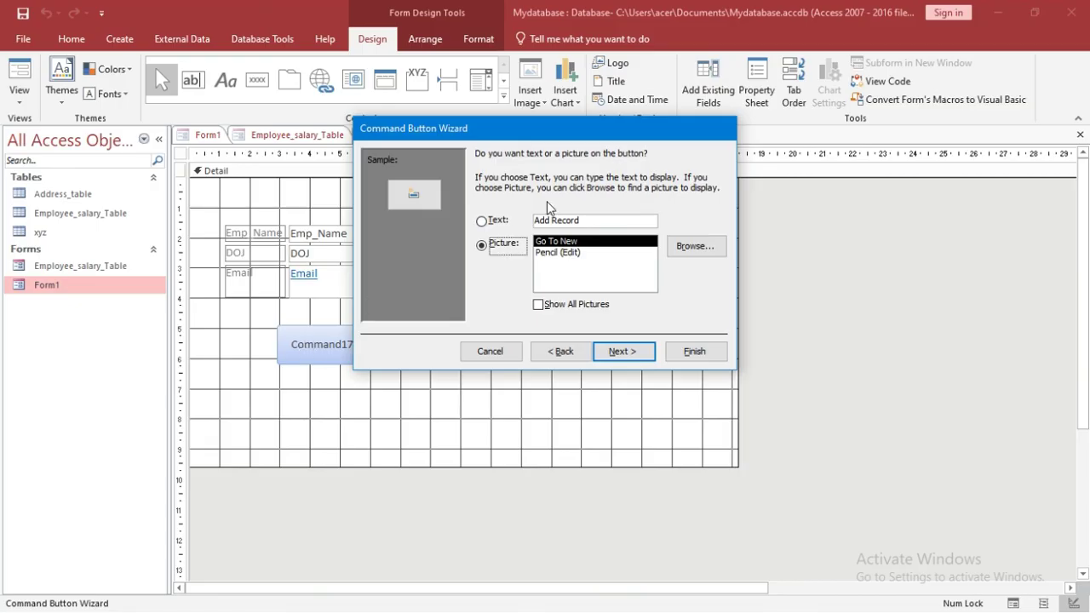
Step: Give the button the text 'Add Record', finish the wizard, and nudge it into place
left_click(584, 219)
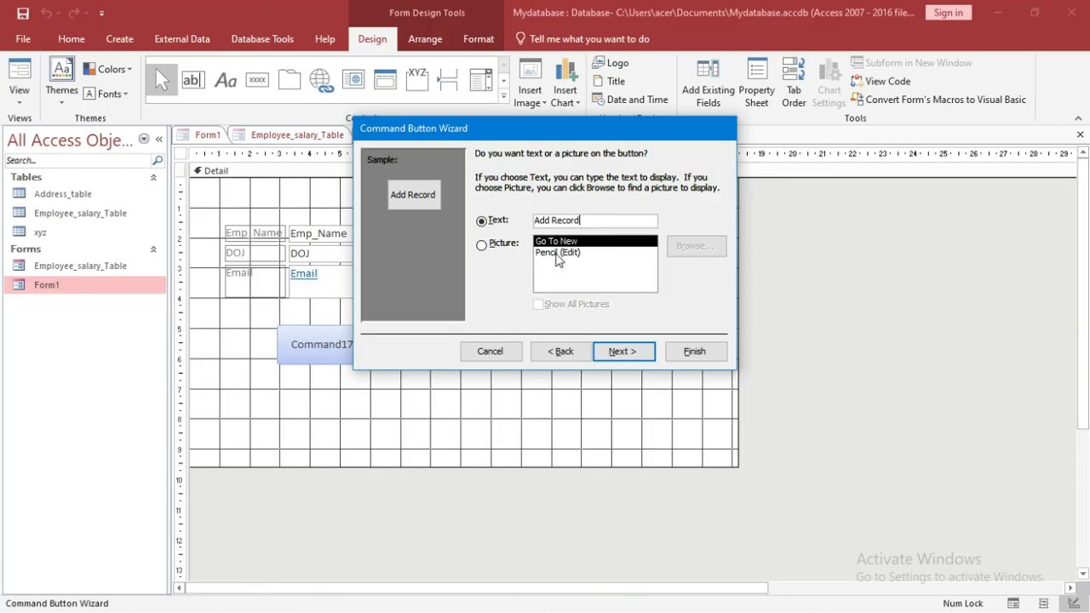
left_click(622, 352)
left_click(695, 352)
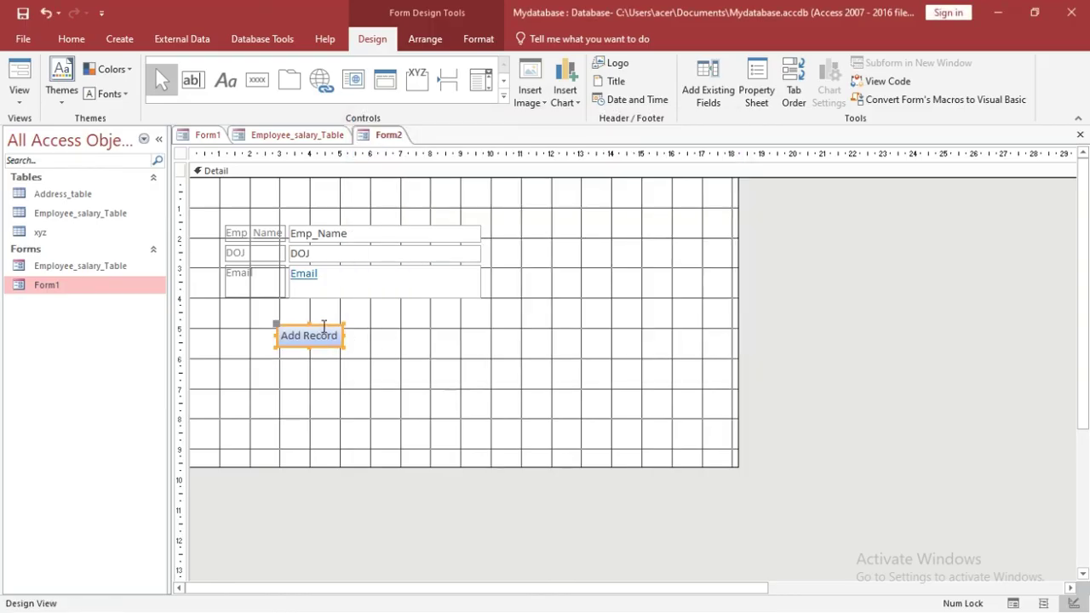
left_click_drag(321, 324, 362, 316)
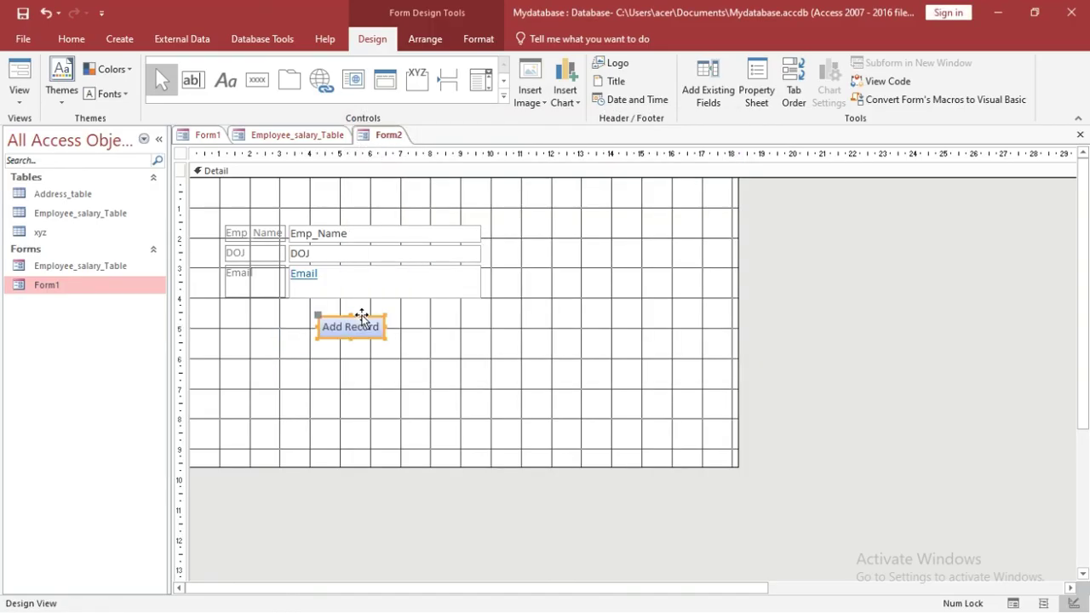
left_click(380, 364)
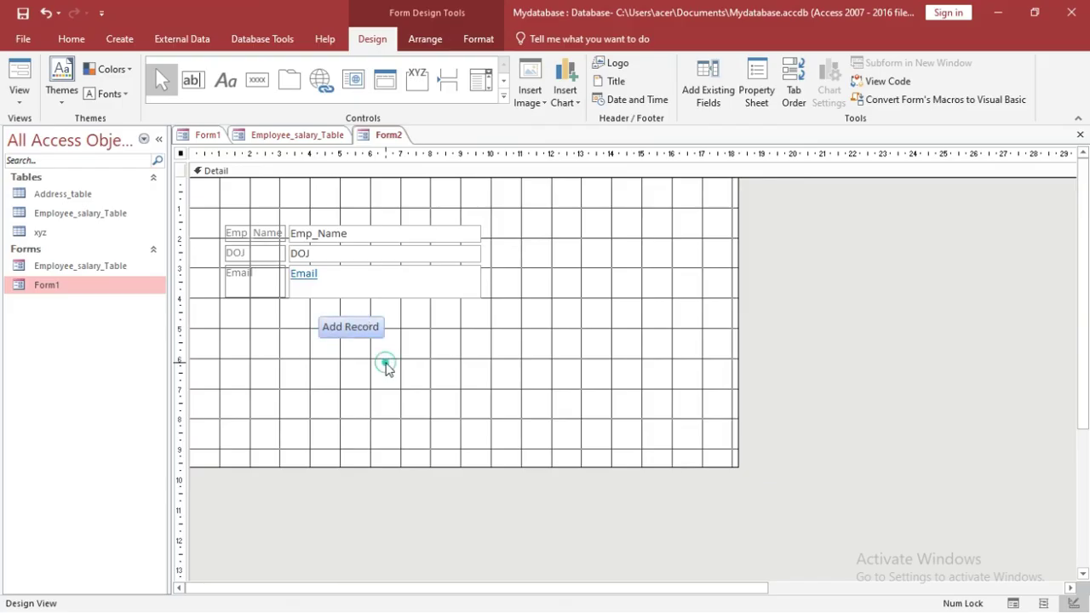
Step: In Form View, press Add Record, enter 'jdf' in Emp_Name, then Add Record again
left_click(19, 102)
left_click(44, 125)
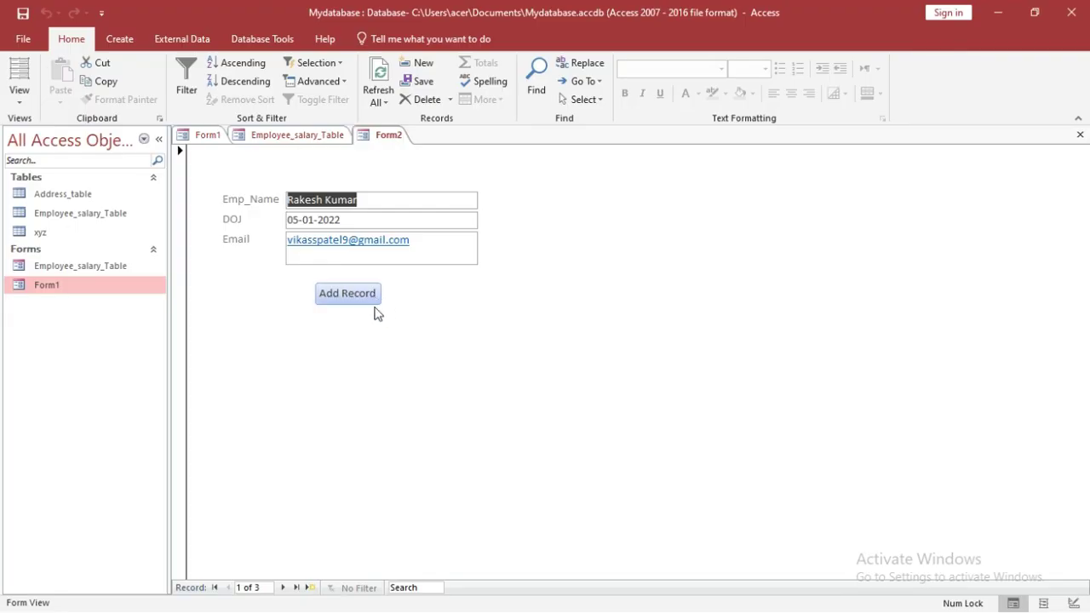
left_click(353, 298)
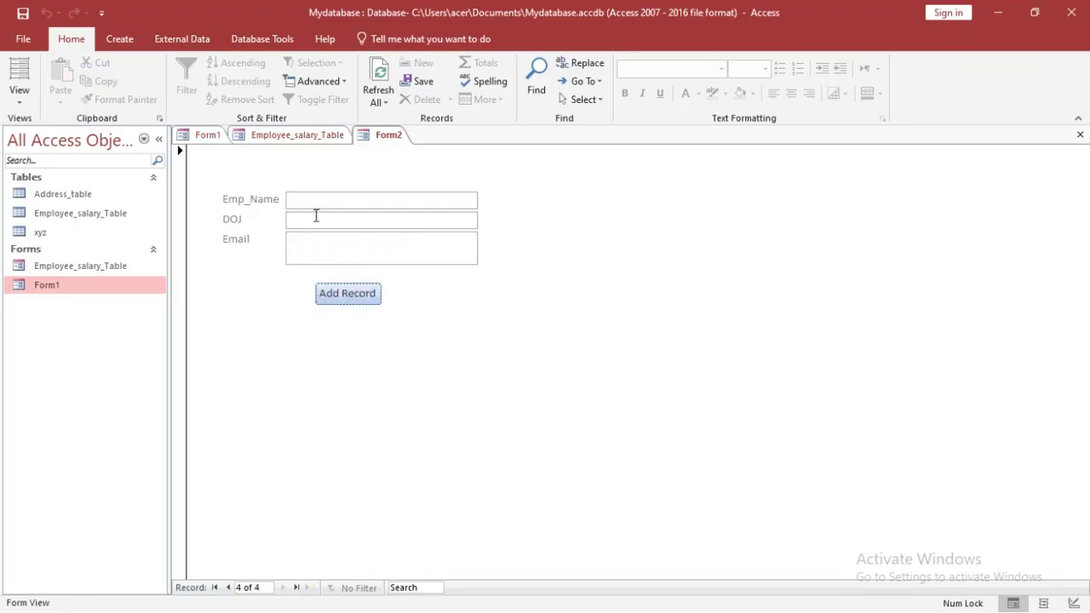
left_click(307, 200)
type("jdfj")
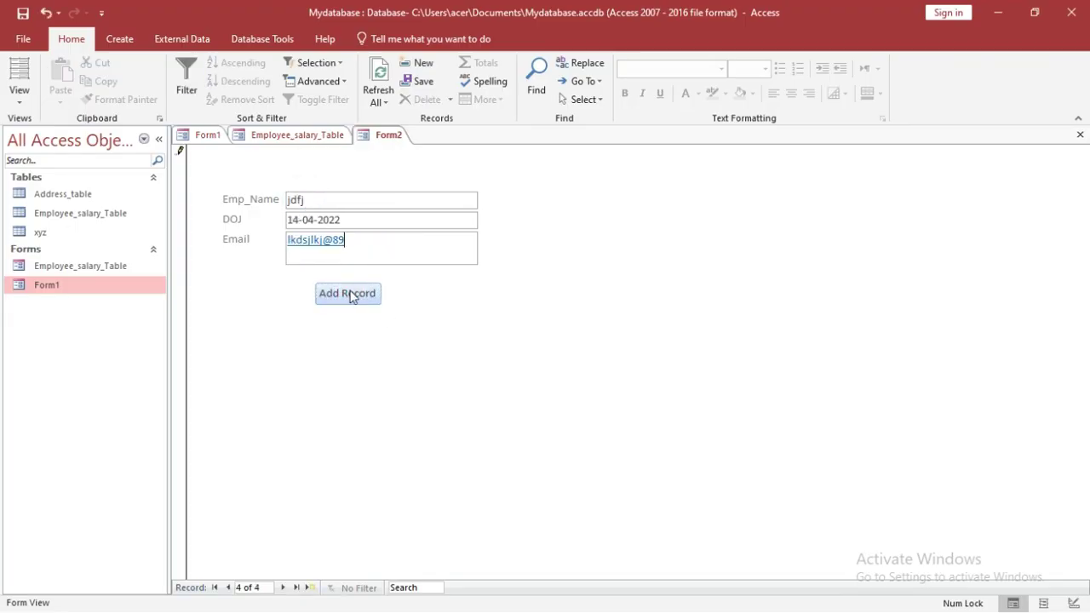
left_click(349, 294)
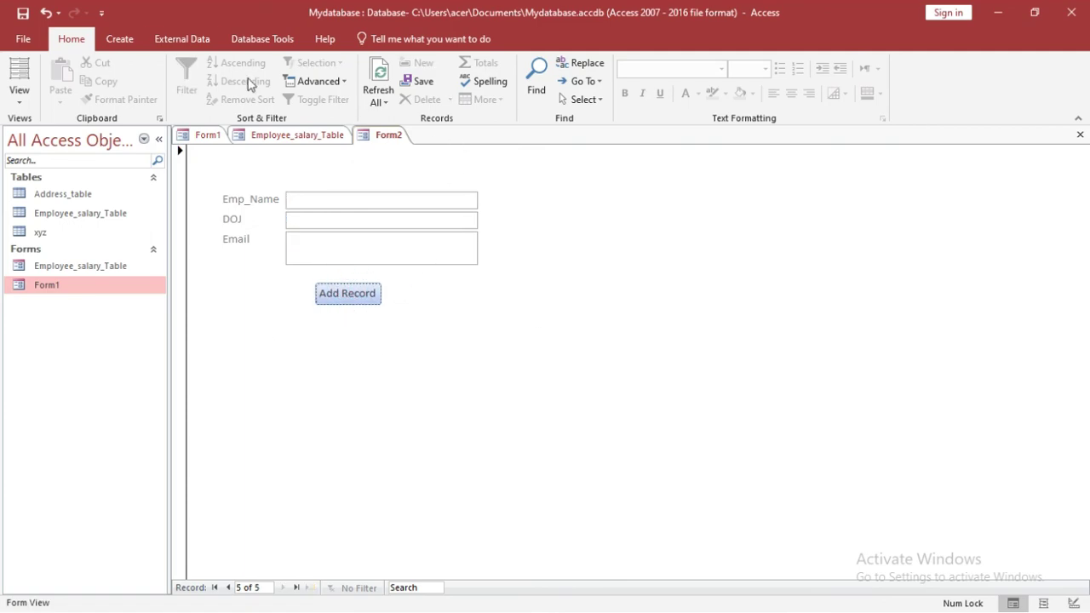
left_click(121, 39)
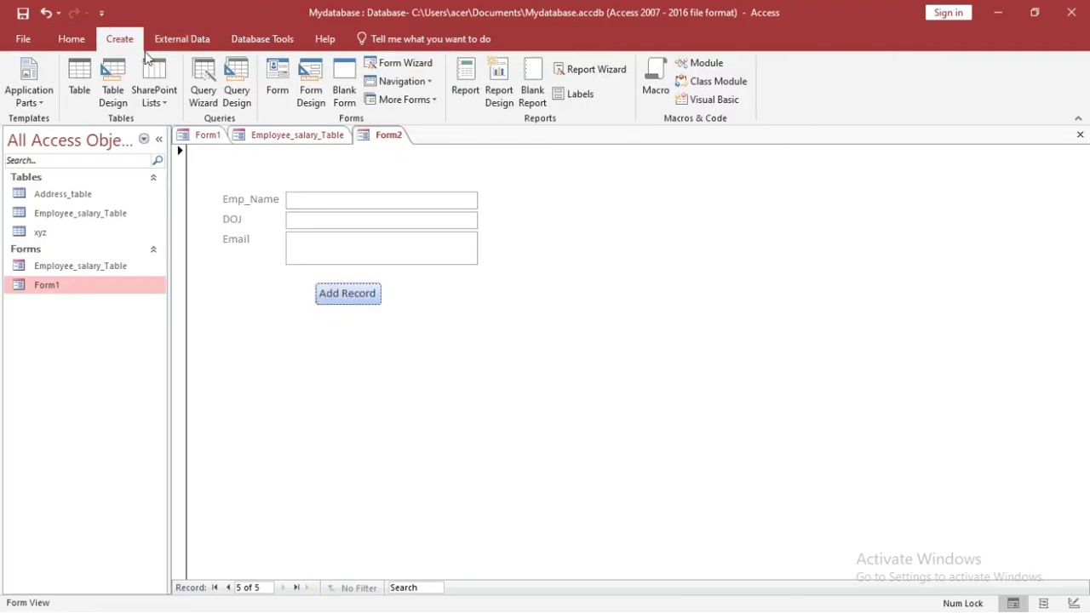